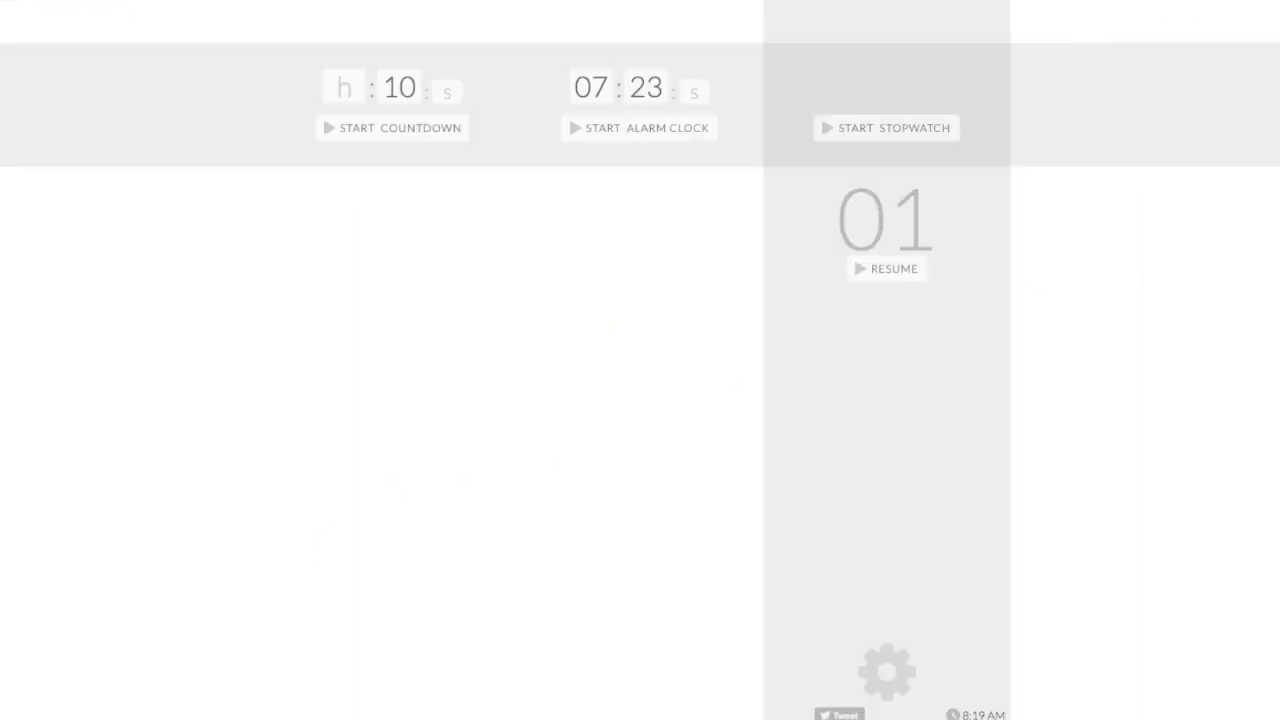
- Review the Captains and Results sheets of the Iowa Democrats spreadsheet in Google Sheets
click(889, 131)
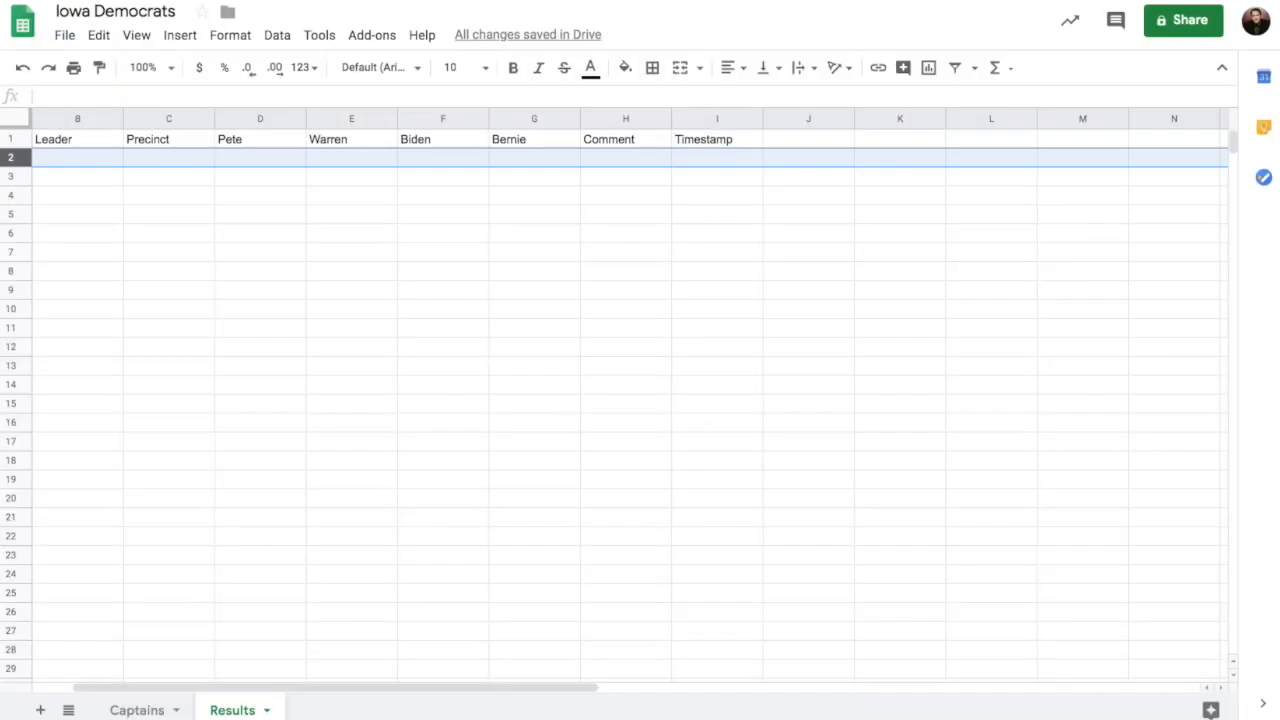
click(137, 711)
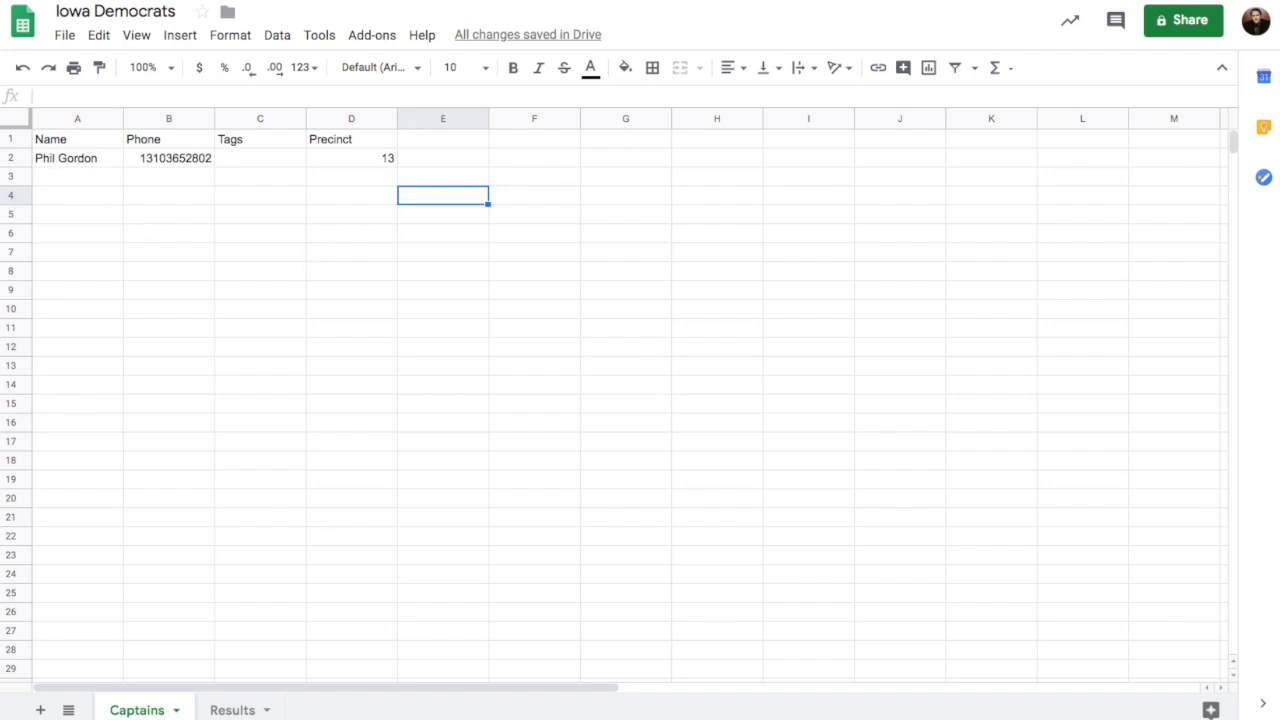
click(232, 711)
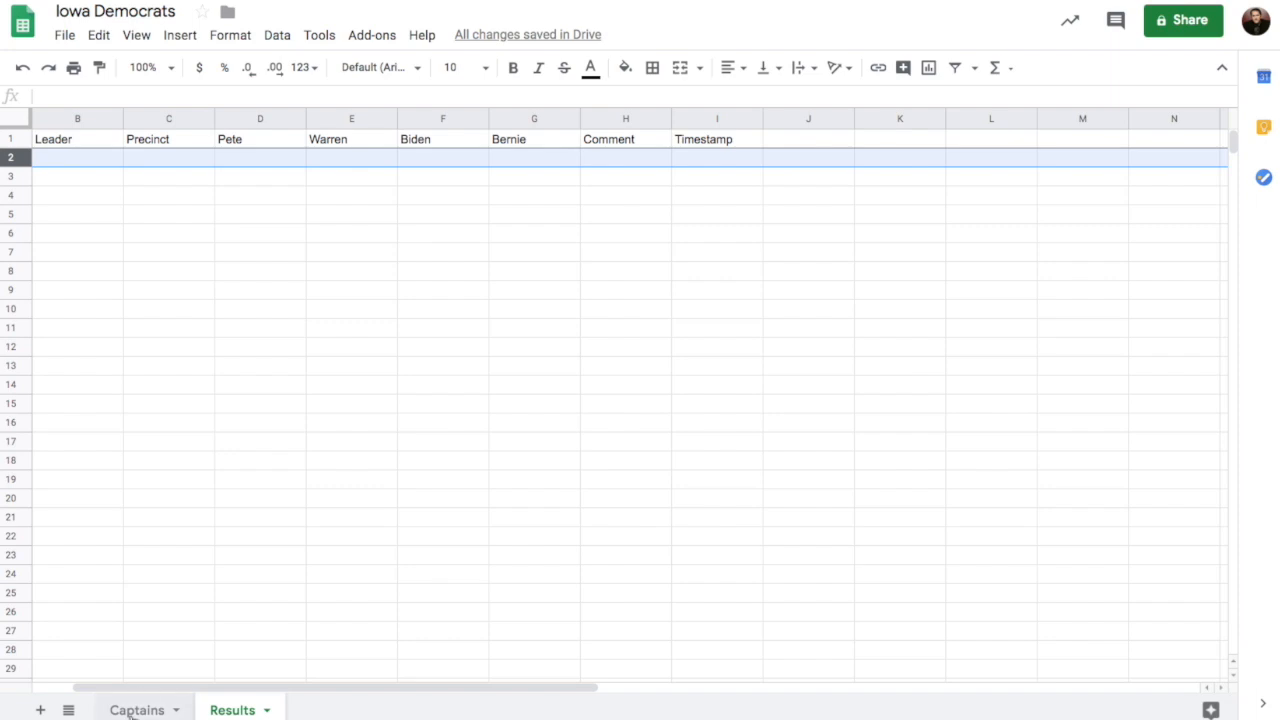
- Download the Captains sheet of the Iowa Democrats spreadsheet as a comma-separated values (.csv) file
click(135, 710)
click(64, 35)
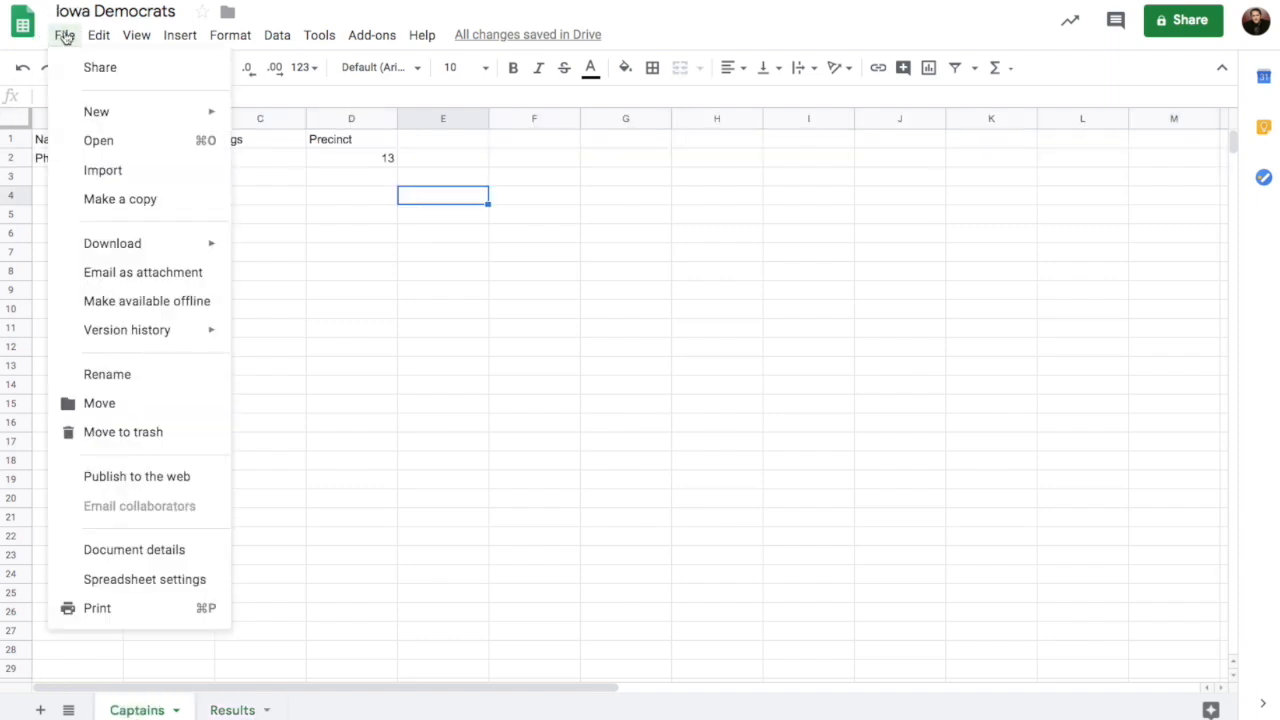
mouse_move(128, 250)
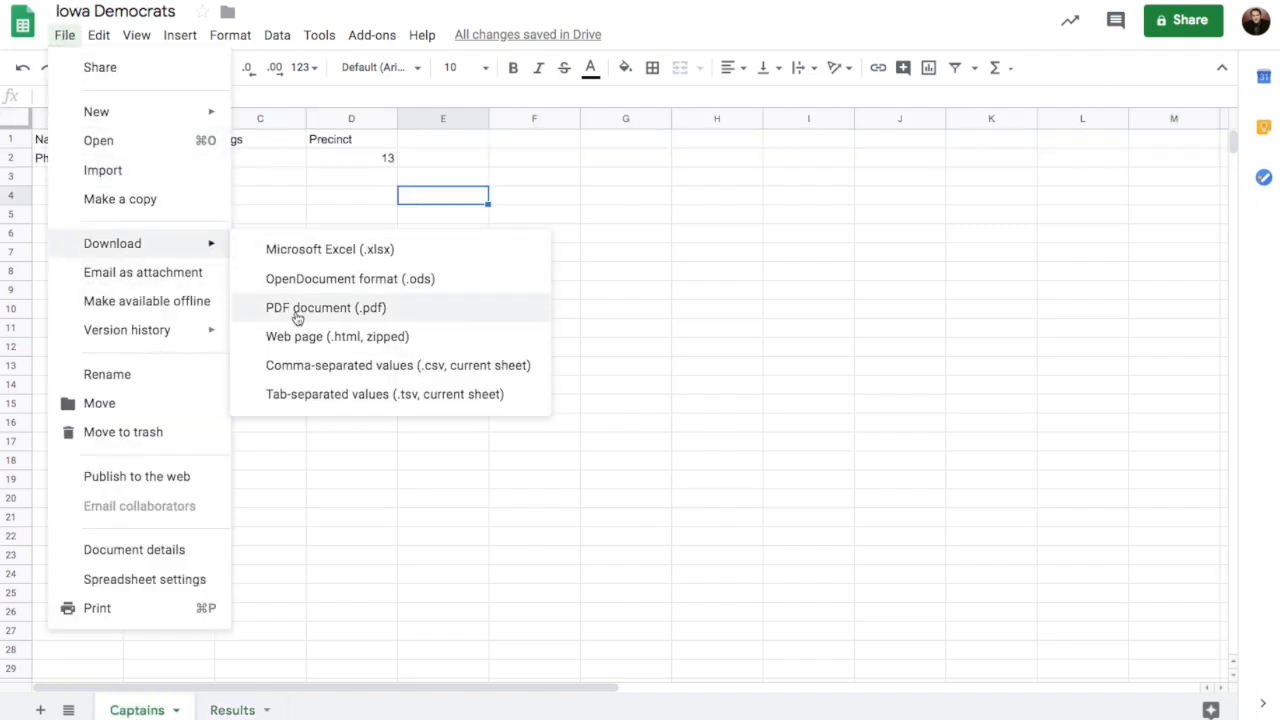
click(334, 366)
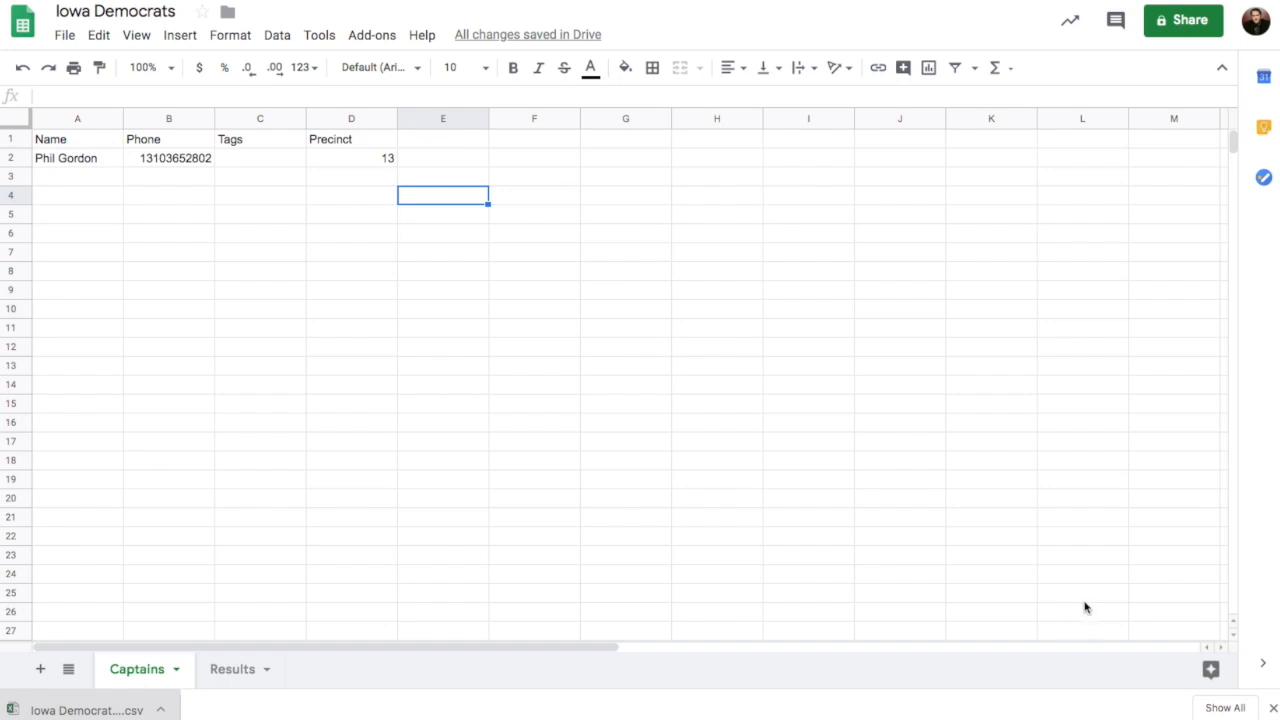
click(1273, 708)
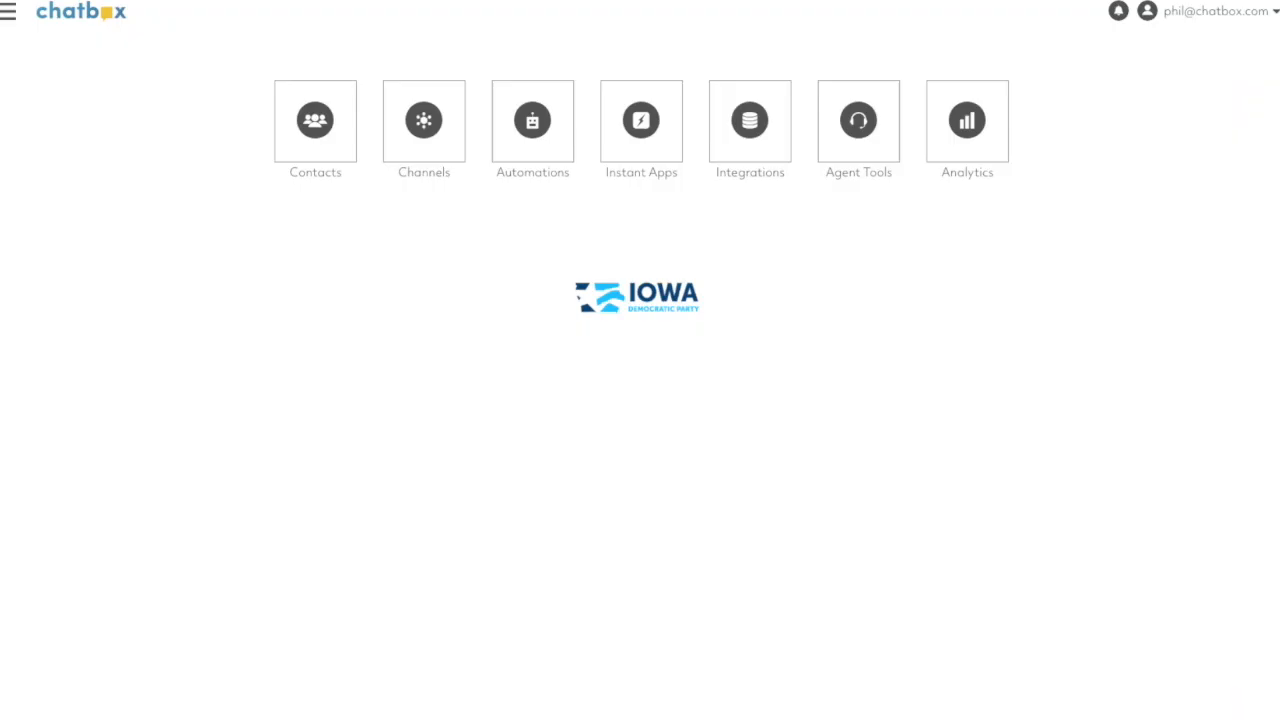
- Switch to Chatbox and create a contact list named Captains with the API ID captains
click(316, 131)
click(593, 180)
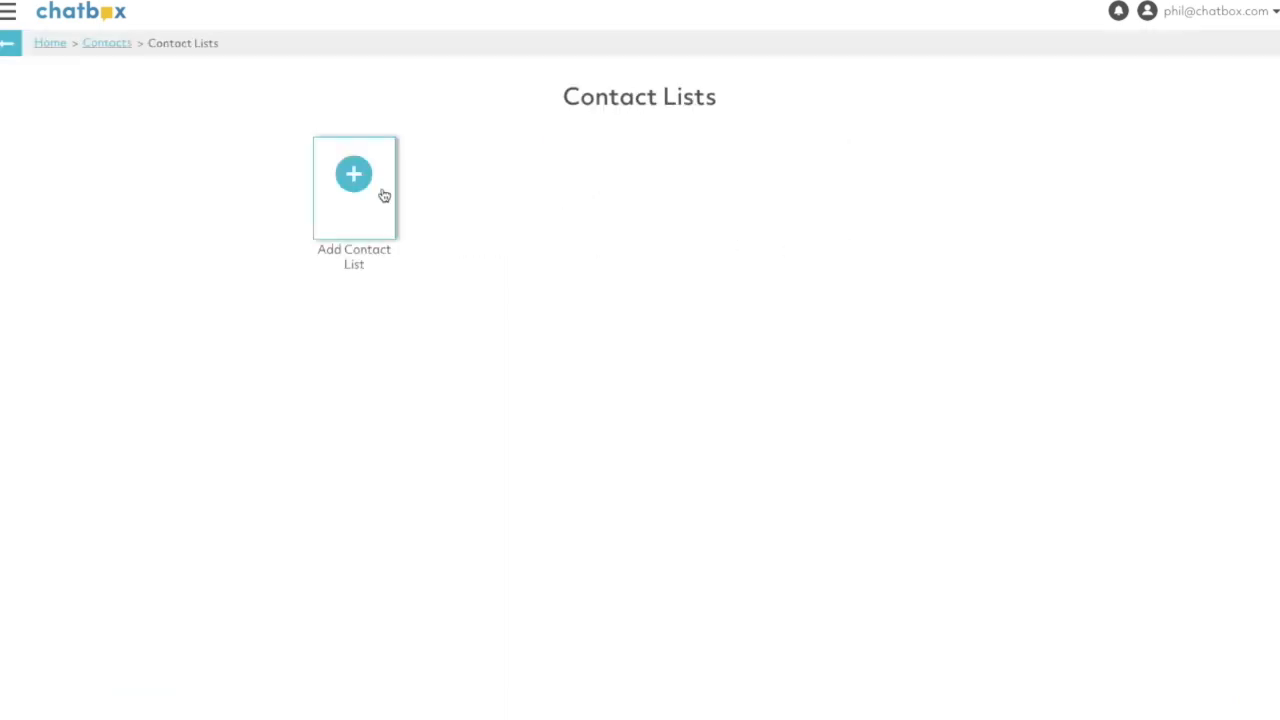
click(374, 189)
click(484, 257)
text(Captains)
key(Tab)
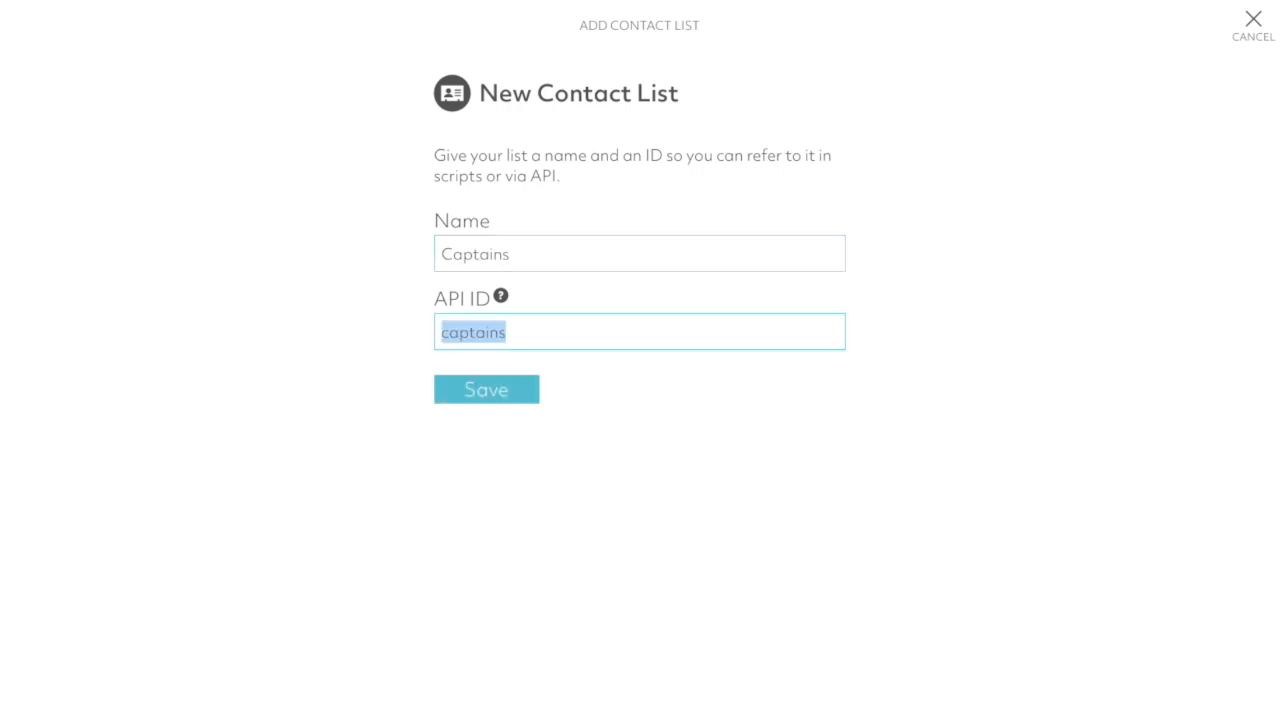
click(496, 399)
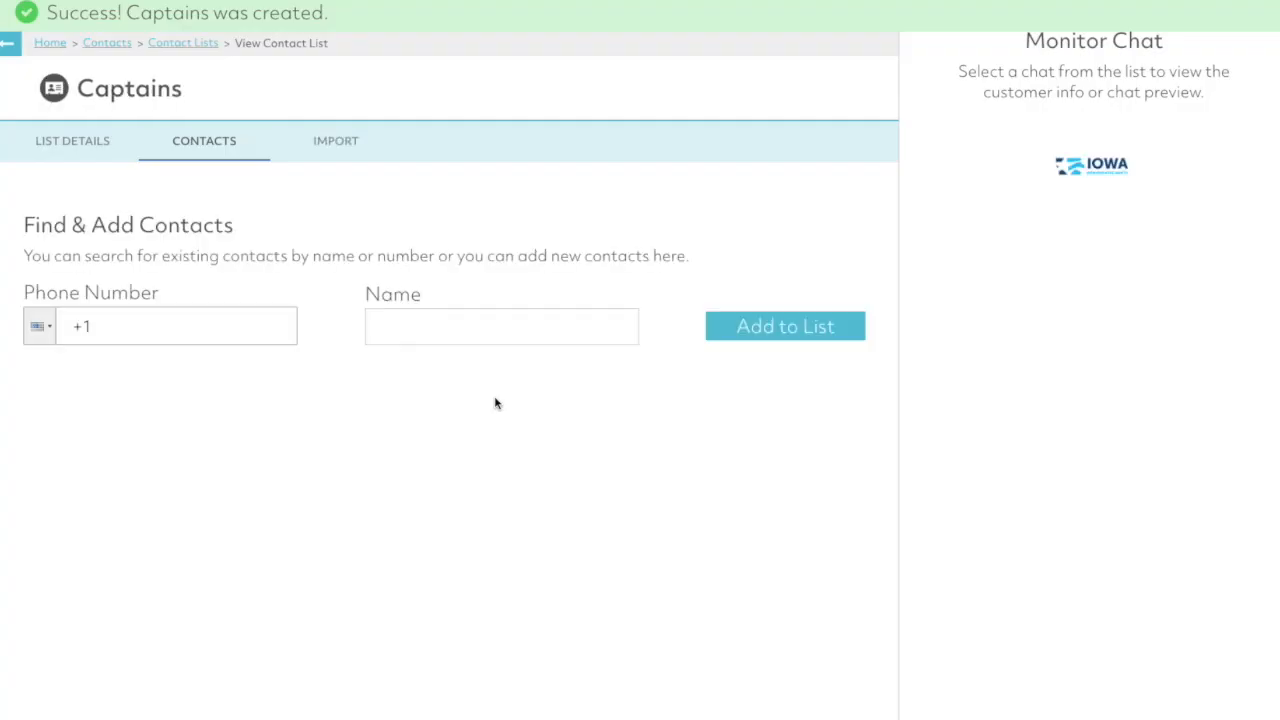
- Import the downloaded Iowa Democrats CSV file into the Captains list and add its new contacts
click(333, 141)
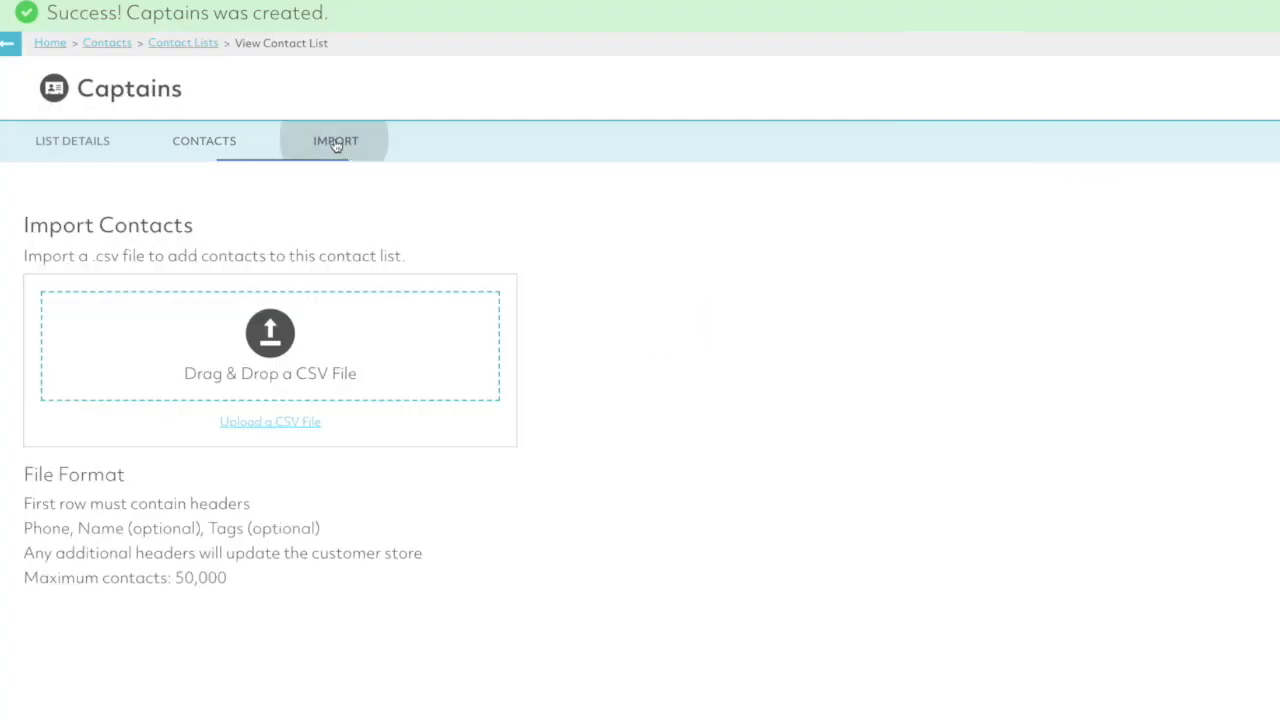
drag(240, 719, 187, 345)
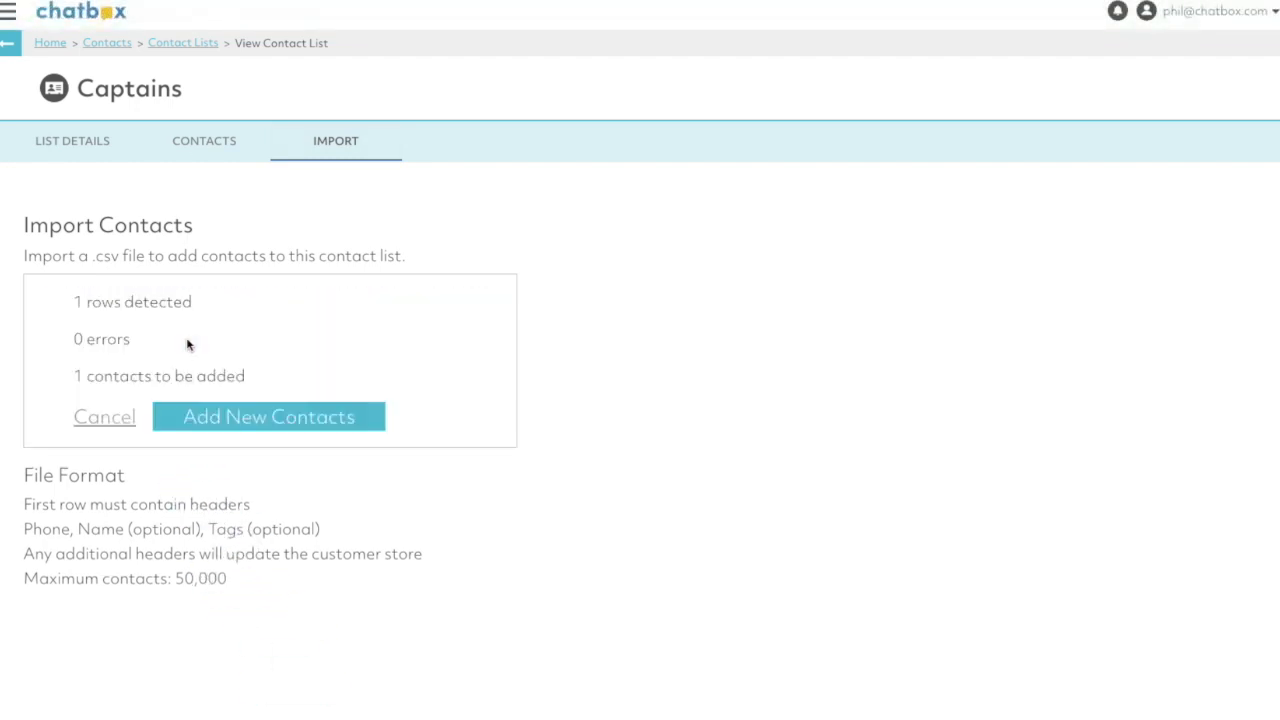
click(256, 422)
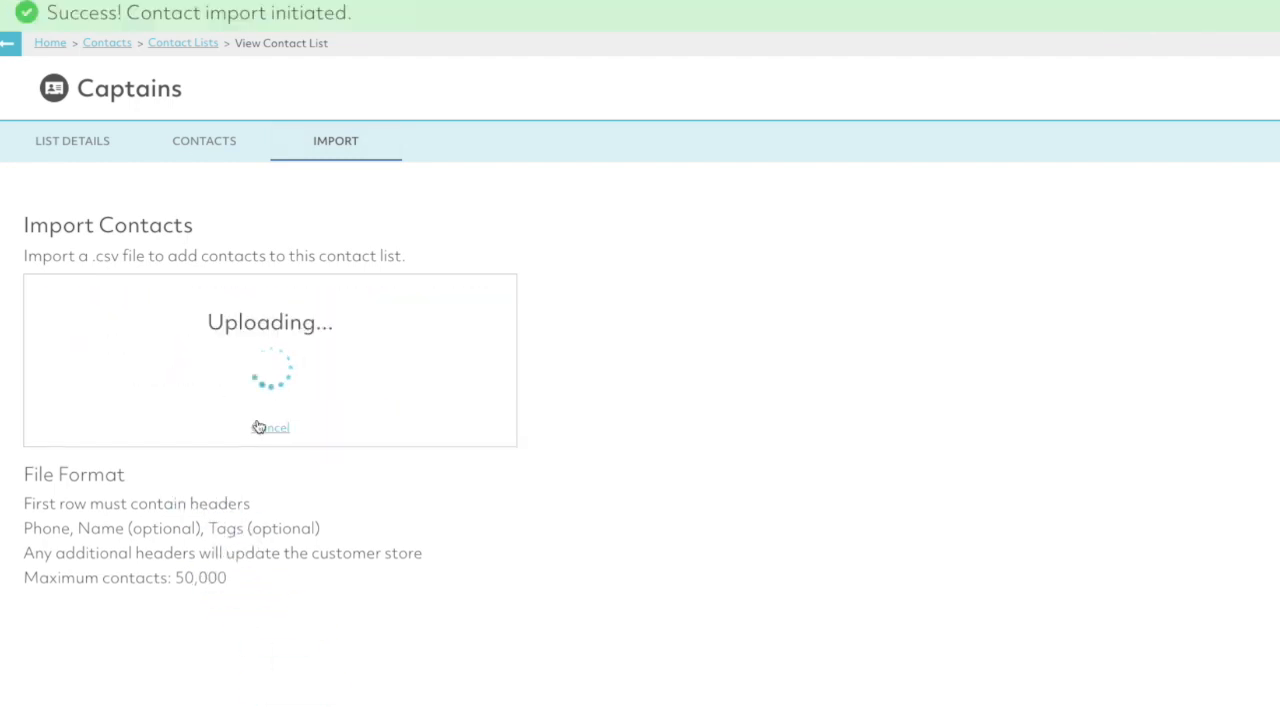
- Check the Captains list's contacts for the imported entry
click(216, 146)
click(341, 146)
click(220, 145)
click(70, 142)
click(220, 146)
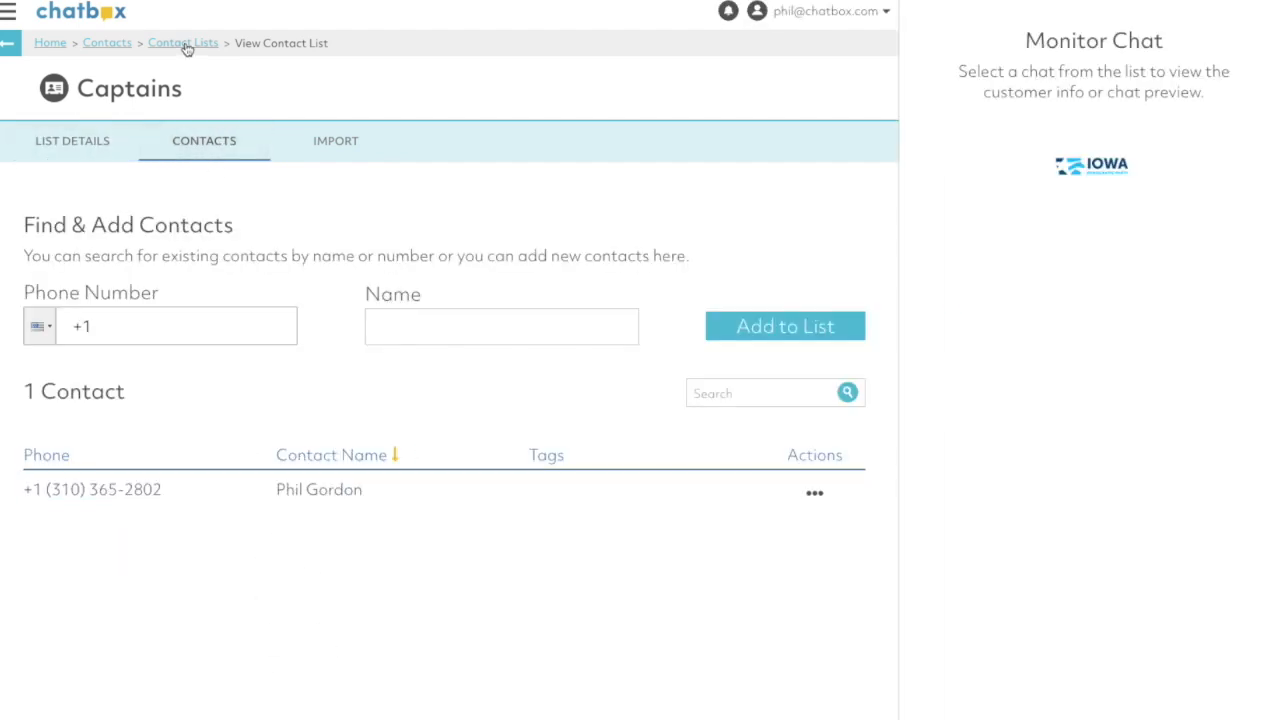
- Create a Chatbox-provided SMS channel with a phone number from area code 515, keeping the default channel settings
click(108, 47)
click(50, 45)
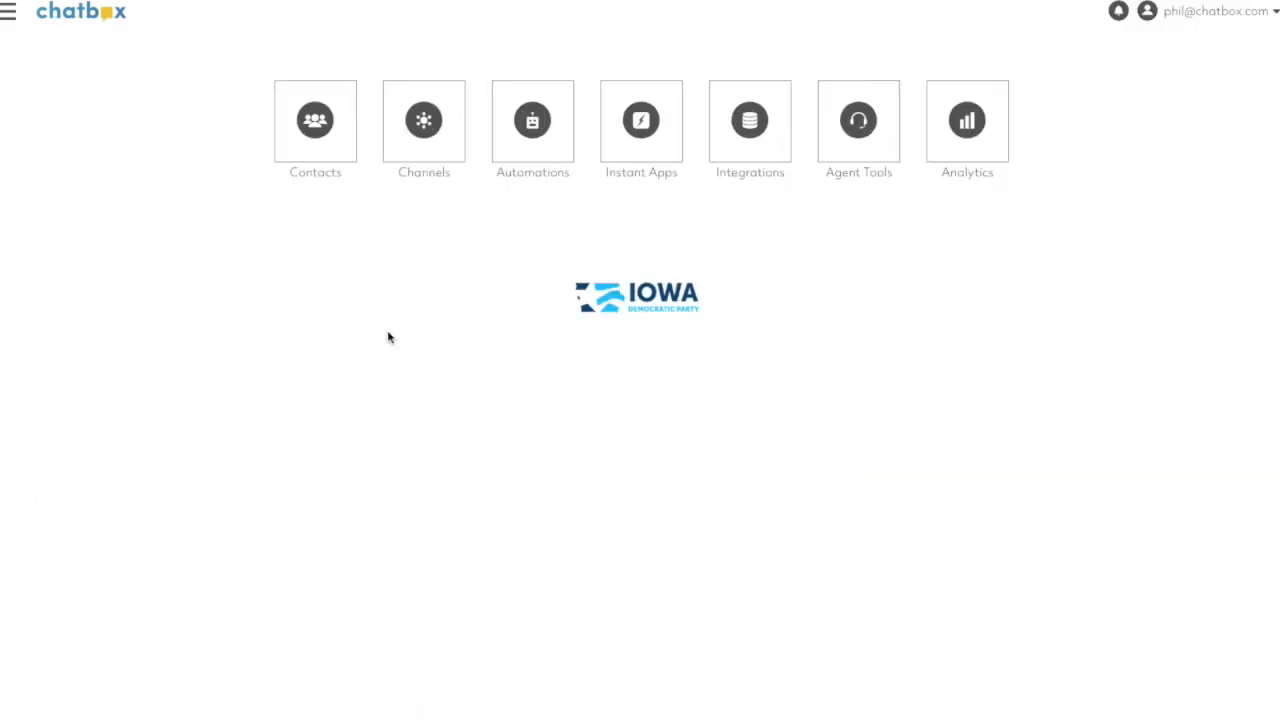
click(425, 121)
click(362, 194)
click(596, 174)
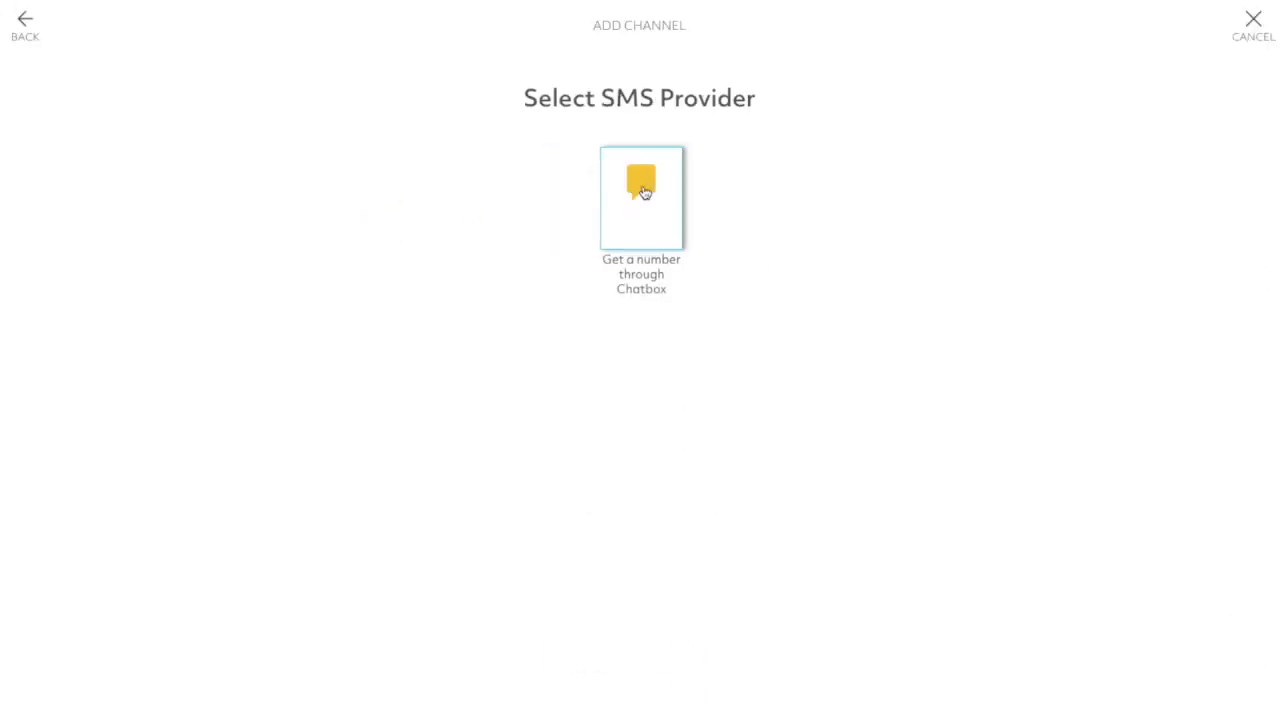
click(642, 196)
click(589, 257)
text(515)
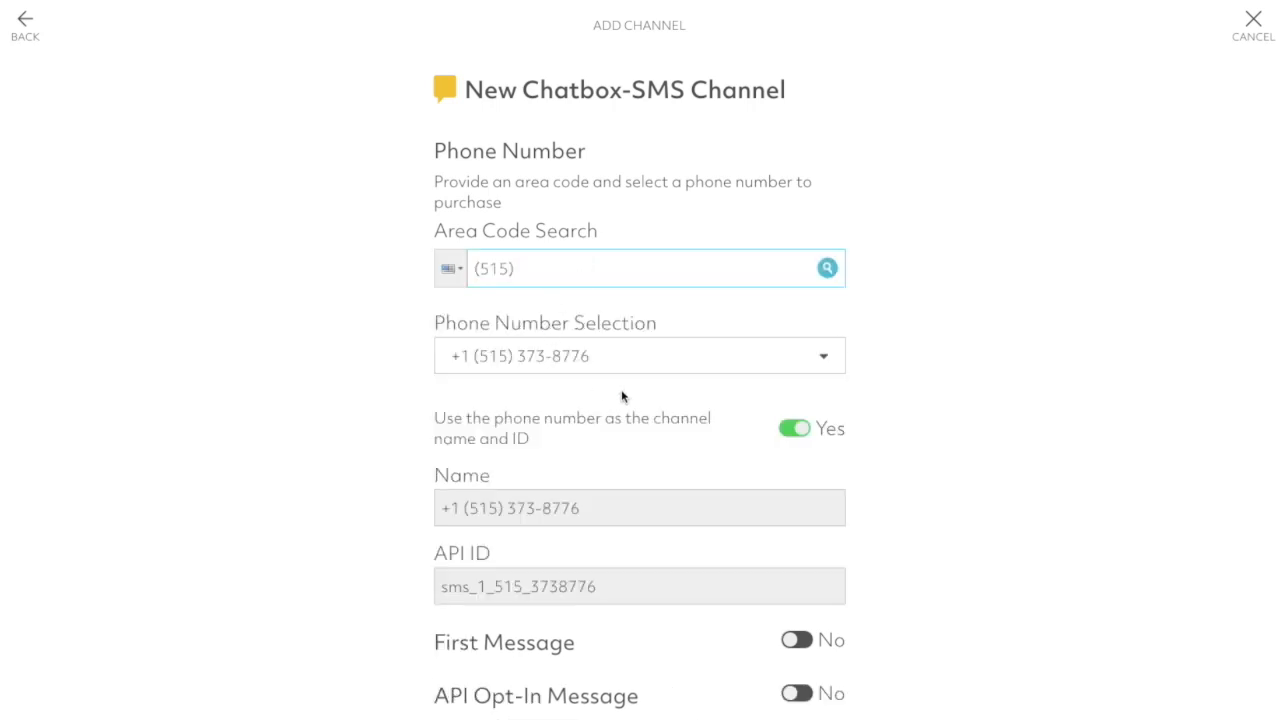
scroll(621, 390, down, 7)
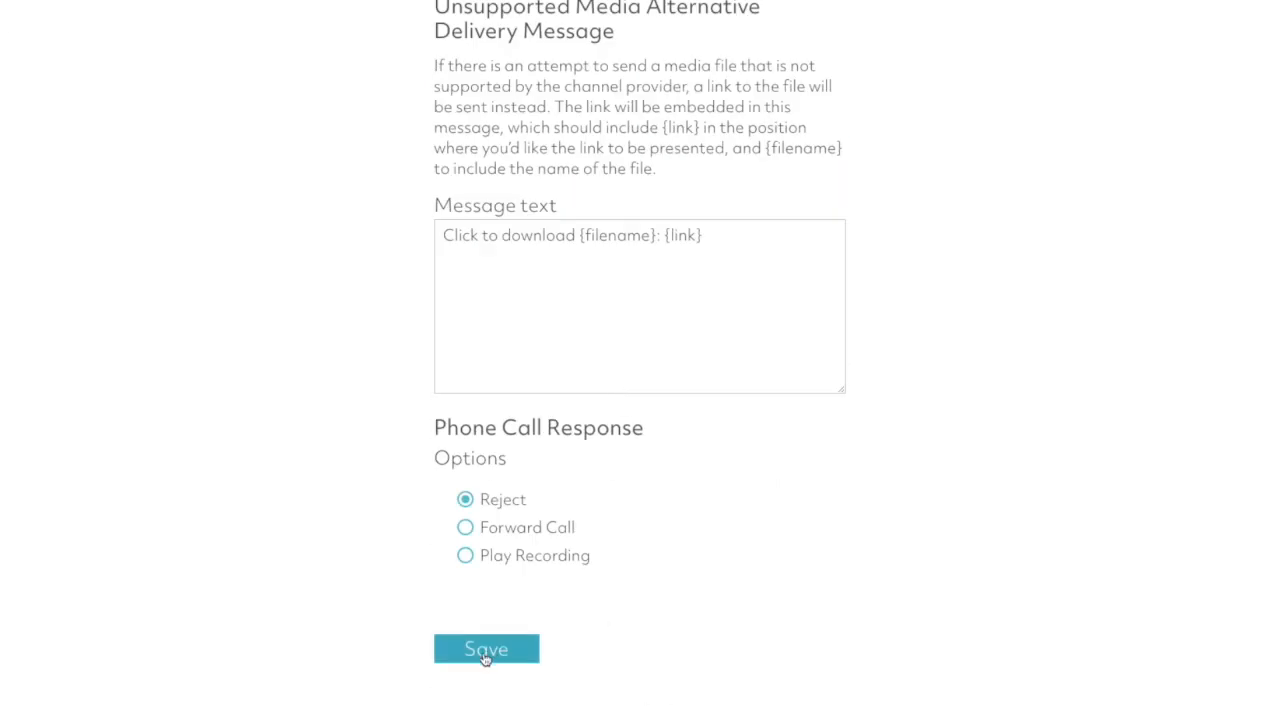
click(486, 652)
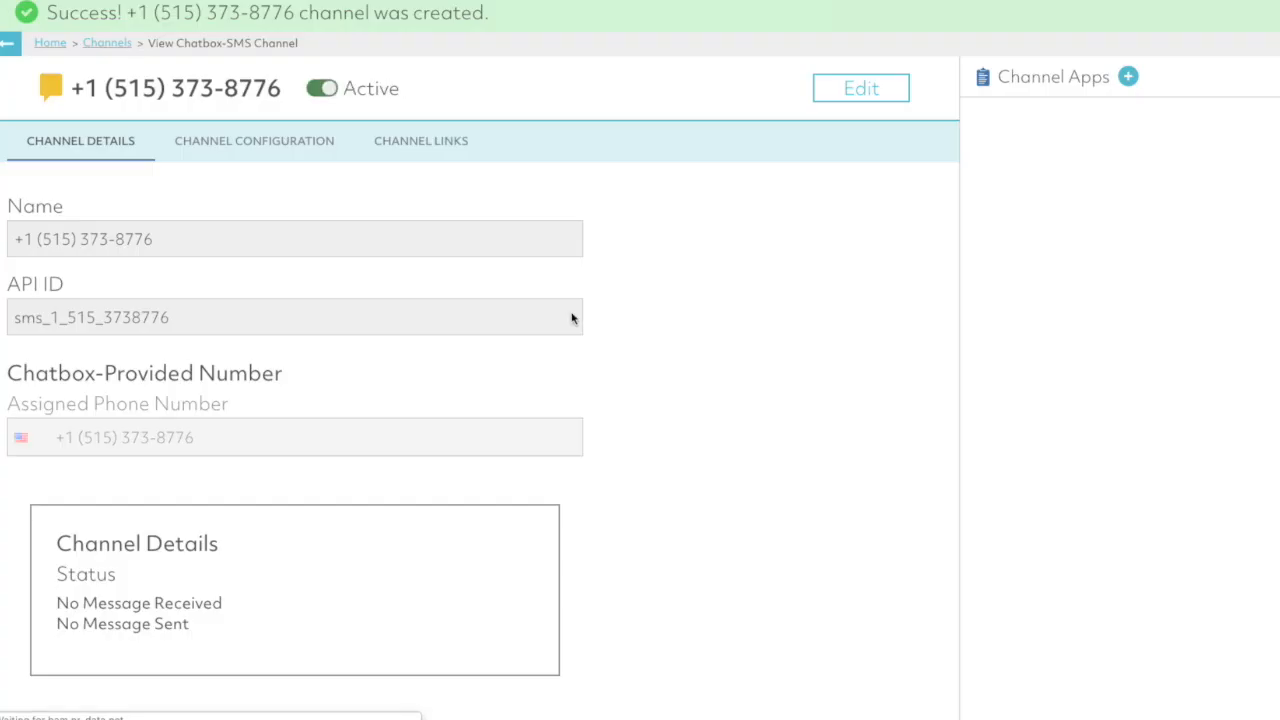
- Create an instant app named Iowa Caucus App with the API ID iowa_caucus_app
click(101, 45)
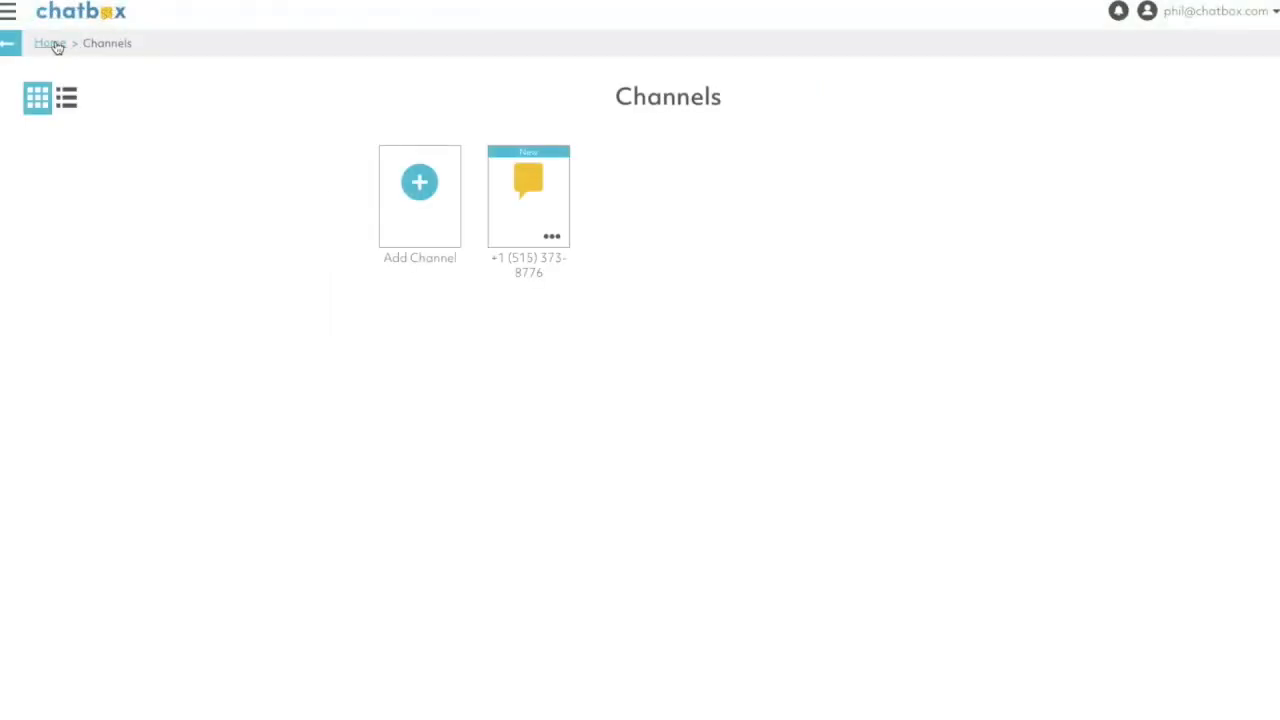
click(56, 46)
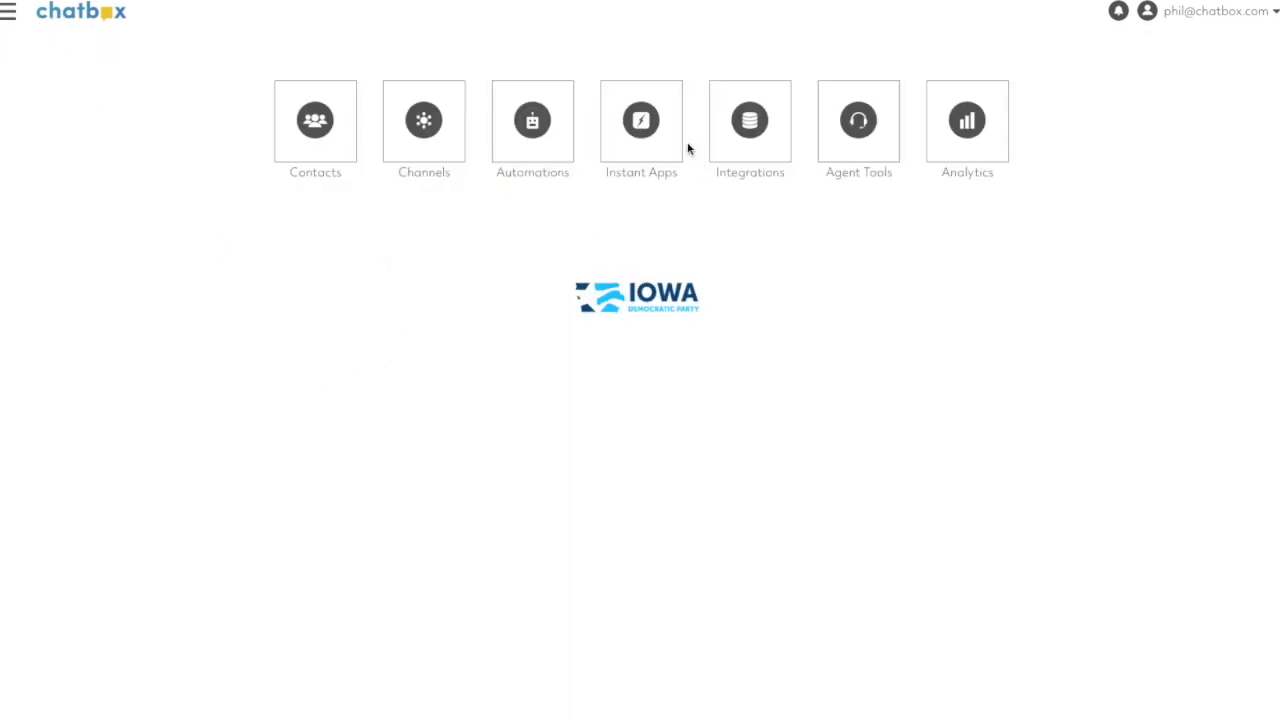
click(646, 131)
click(362, 238)
click(552, 190)
click(483, 220)
text(Io)
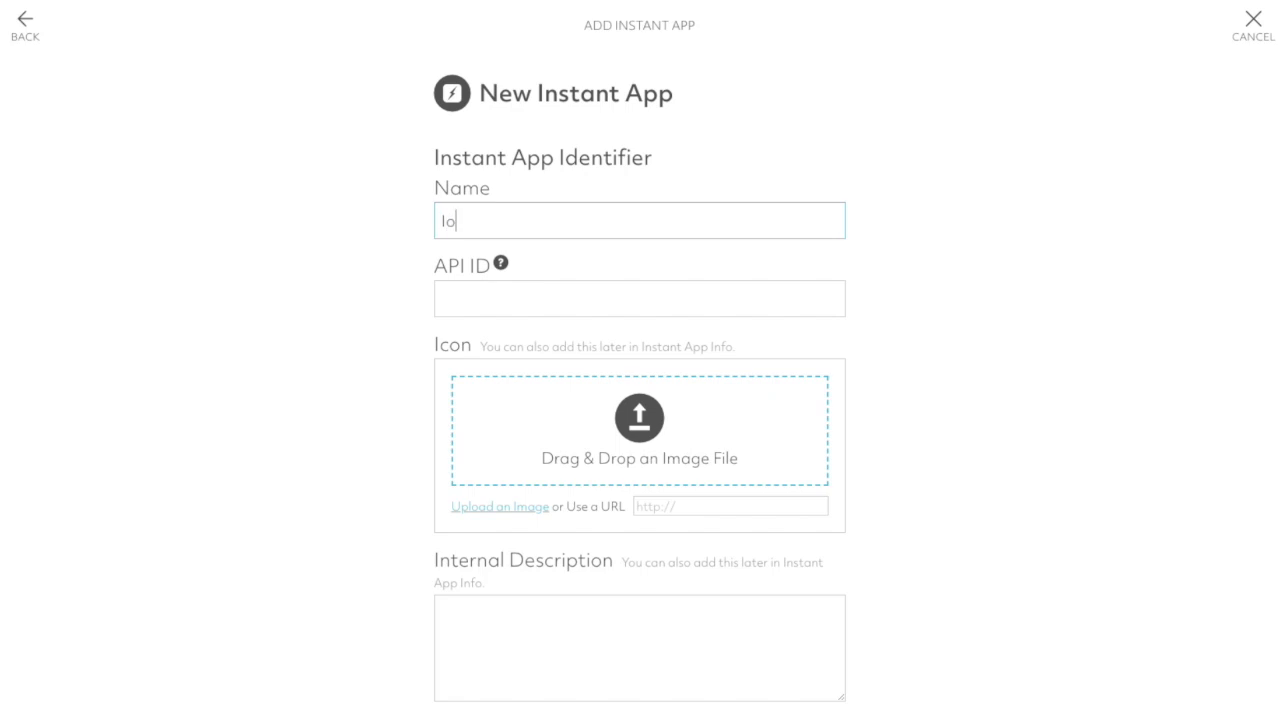
text(wa Caucus App)
key(Tab)
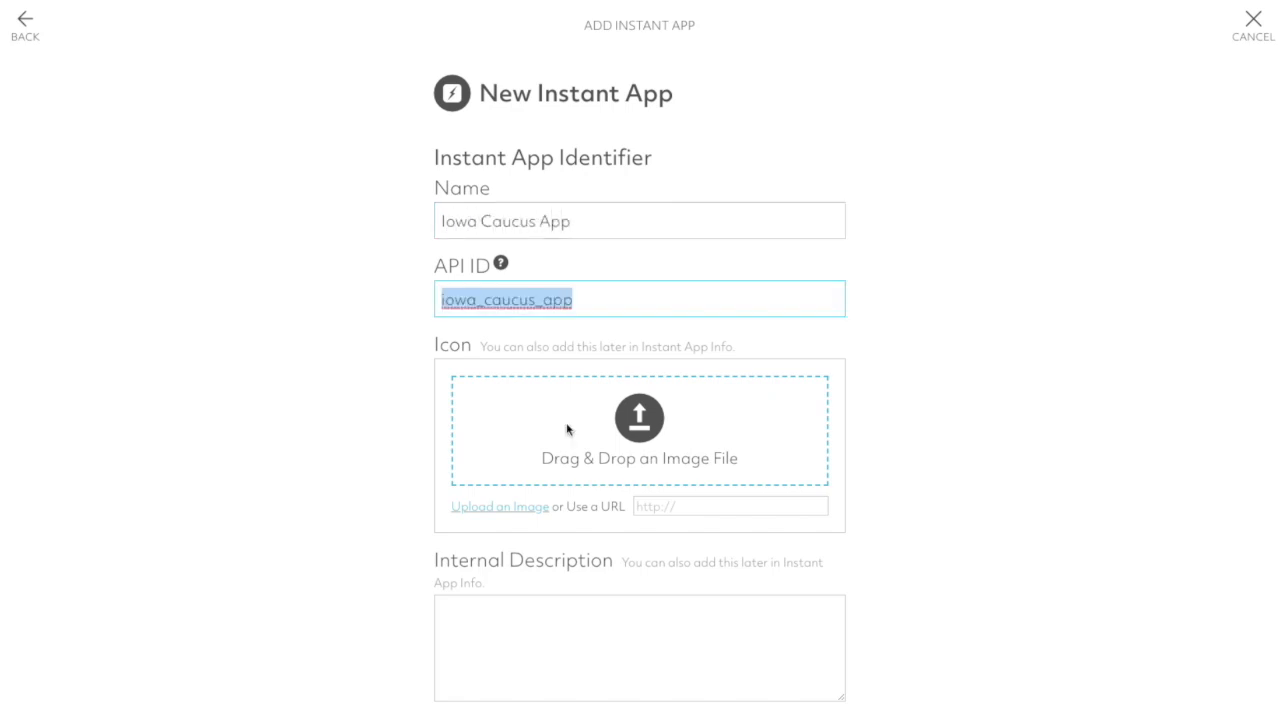
scroll(566, 420, down, 3)
click(491, 660)
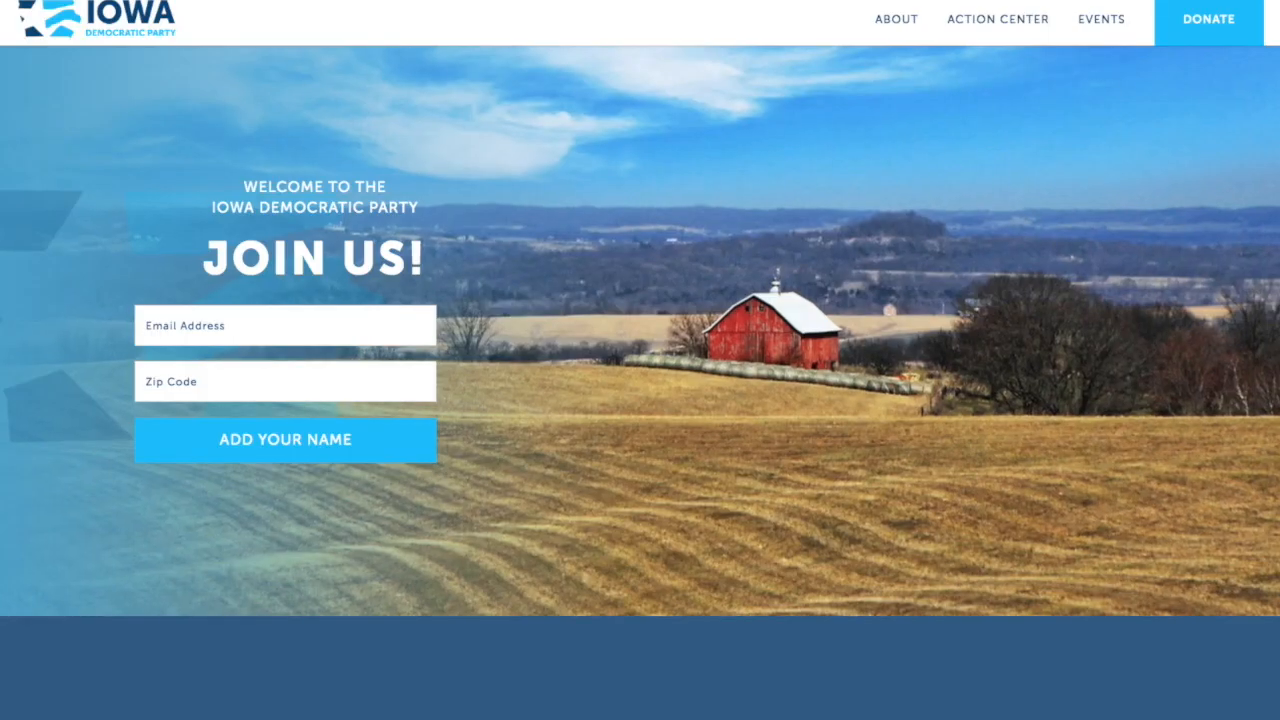
- Set the invitation's preview graphic to the logo from the Iowa Democratic Party website and save the invite message "Please provide results from your precinct: {link}"
drag(70, 24, 377, 456)
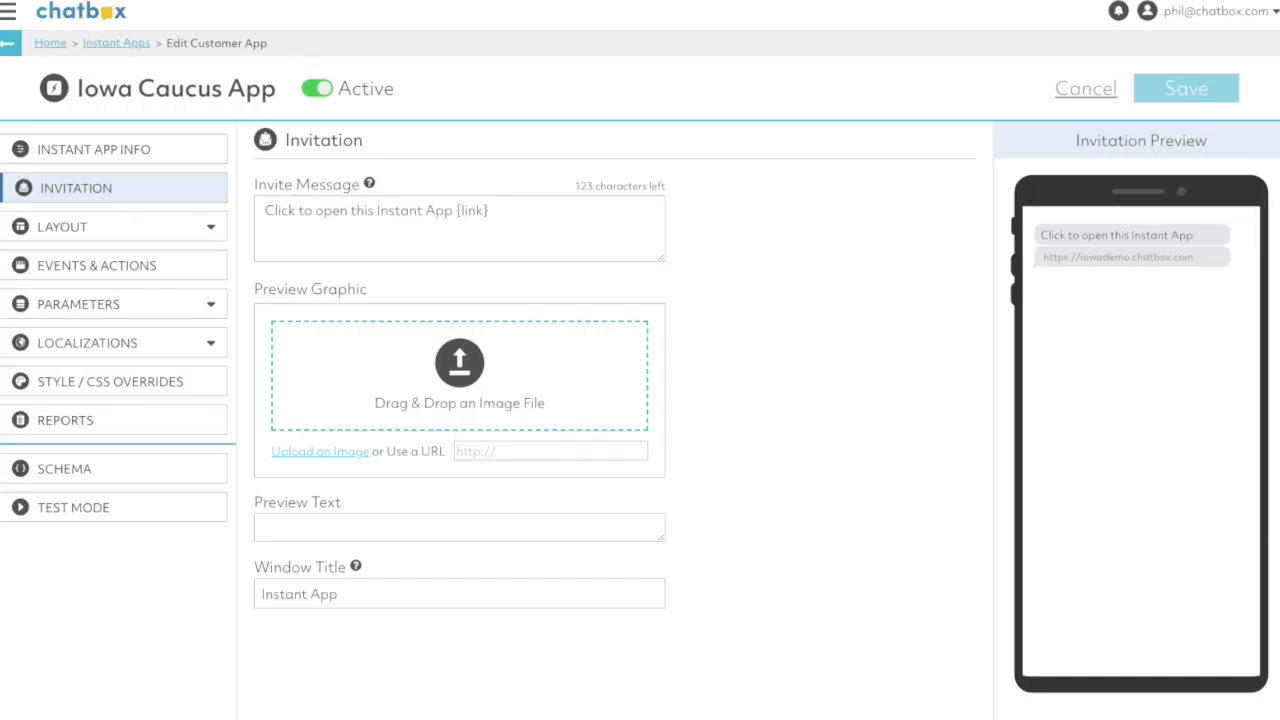
drag(528, 612, 335, 360)
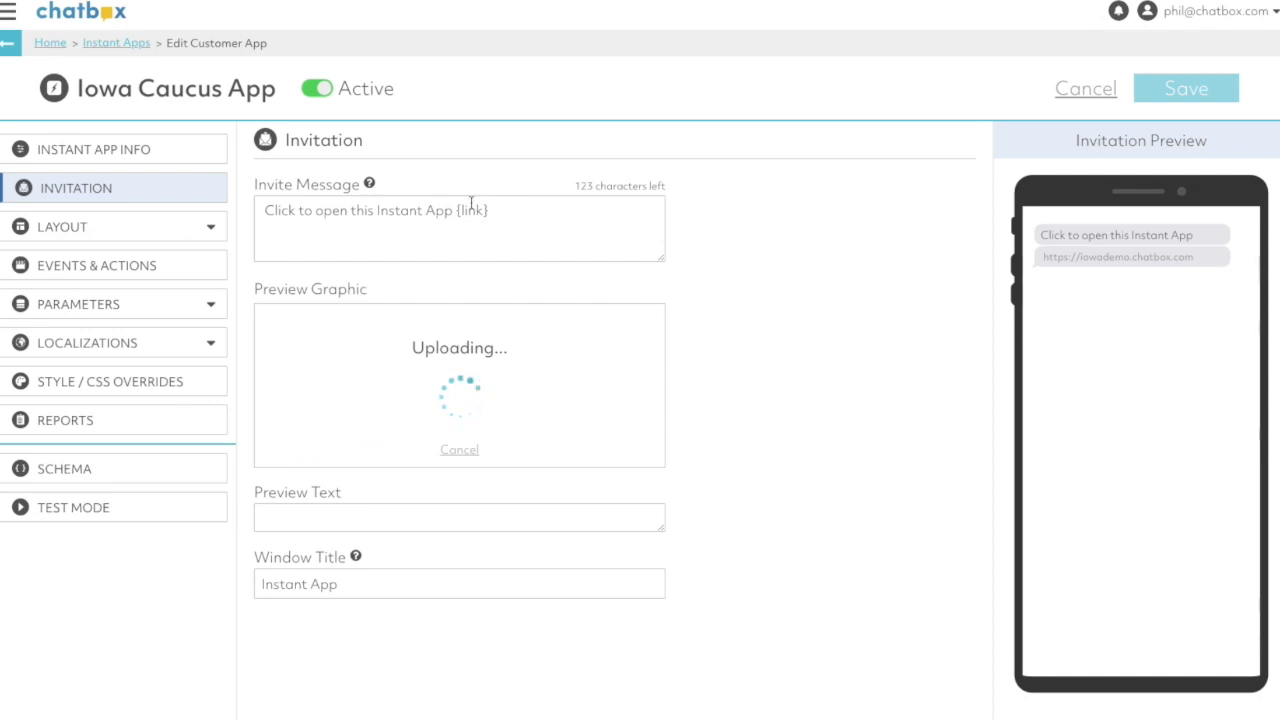
drag(454, 210, 228, 217)
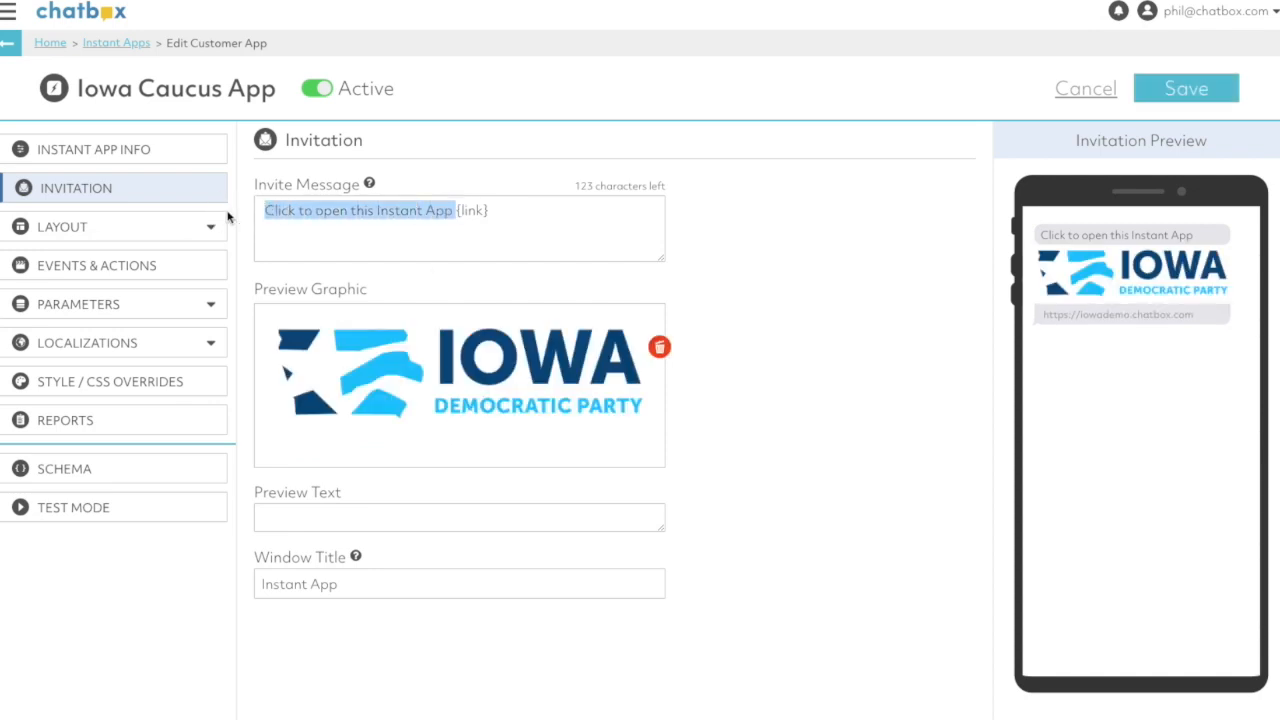
text(Please)
key(BackSpace)
key(BackSpace)
key(BackSpace)
key(BackSpace)
text(ease provide results )
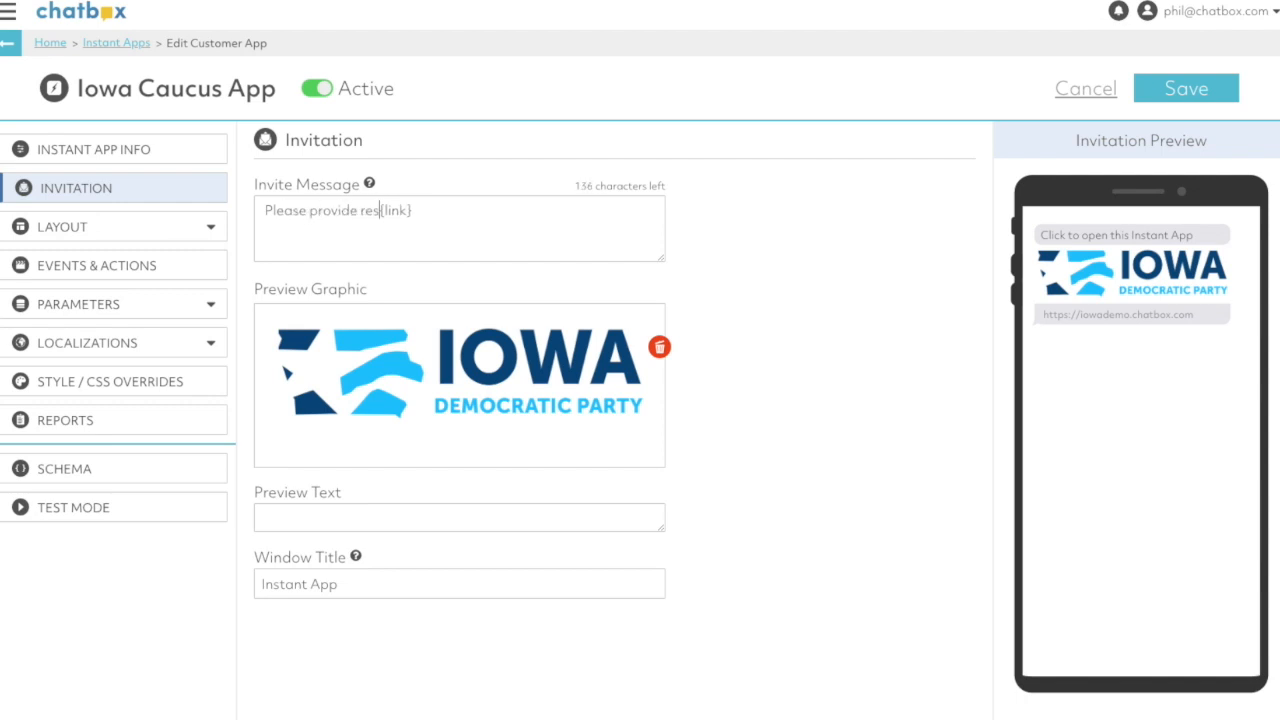
text(from your prec)
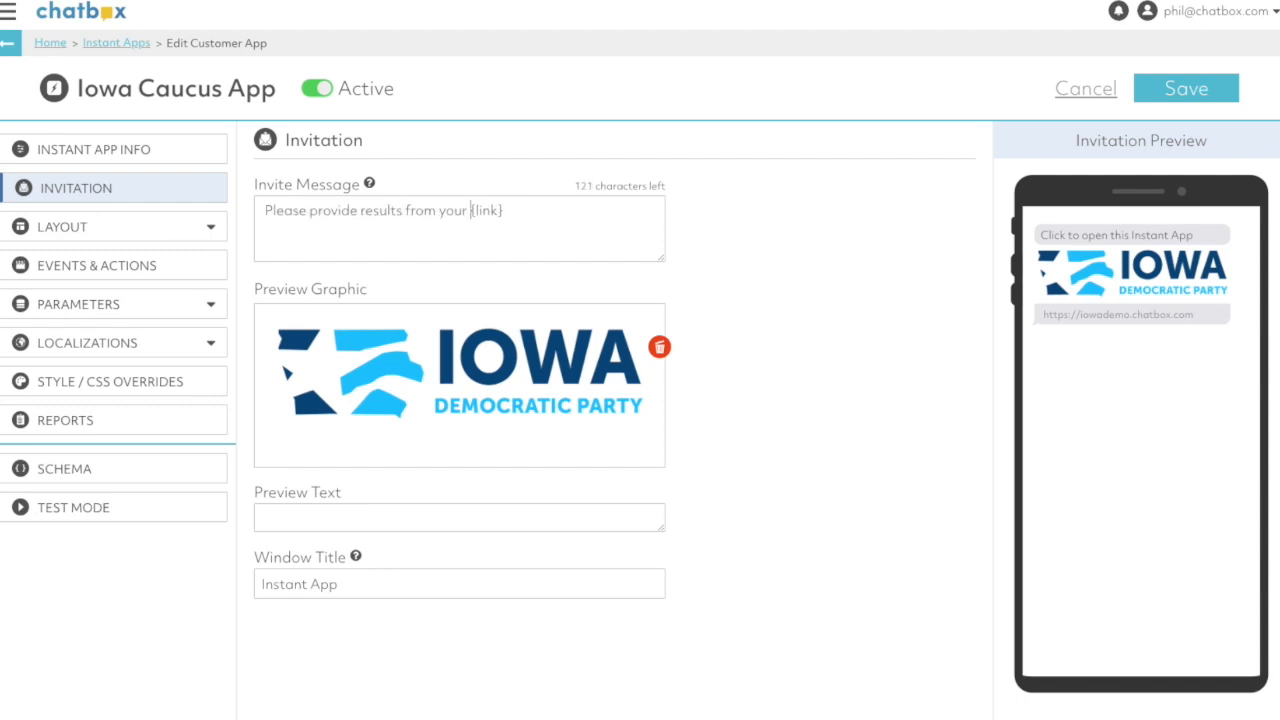
text(inct:)
click(1164, 94)
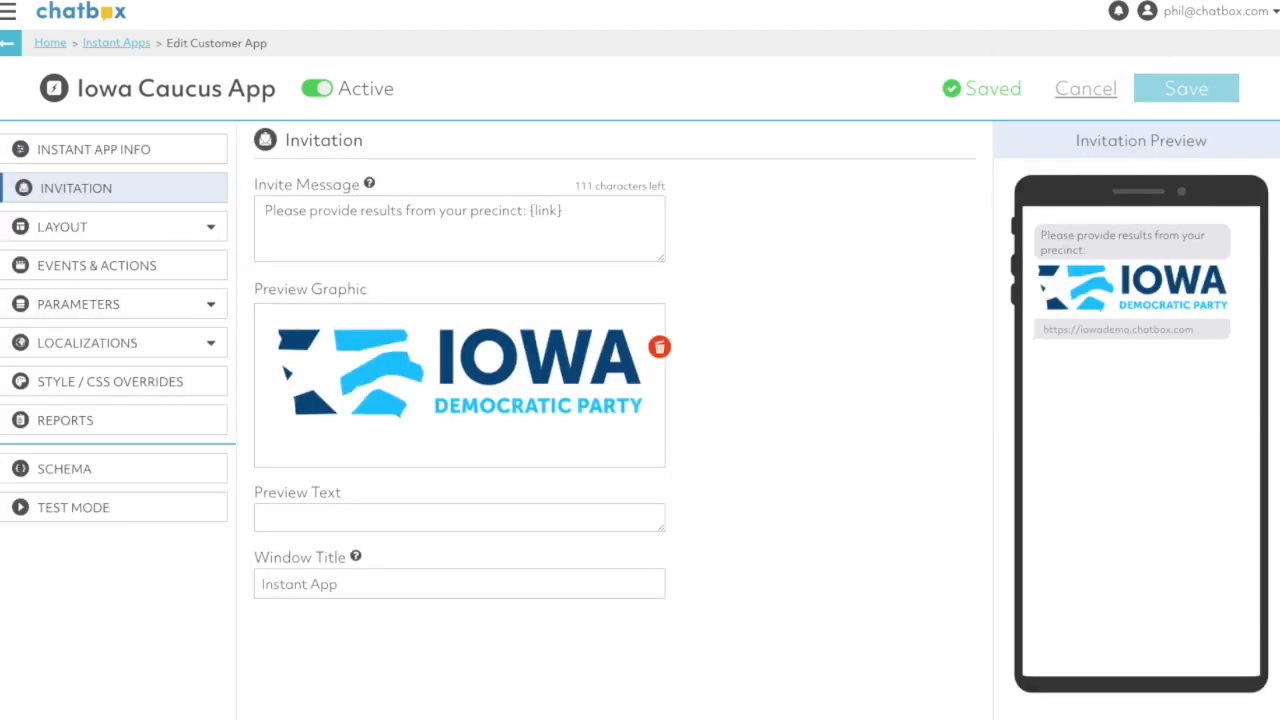
- Add an image element to PANE_1 of the app's layout and upload the Iowa Democratic Party logo to it
click(100, 232)
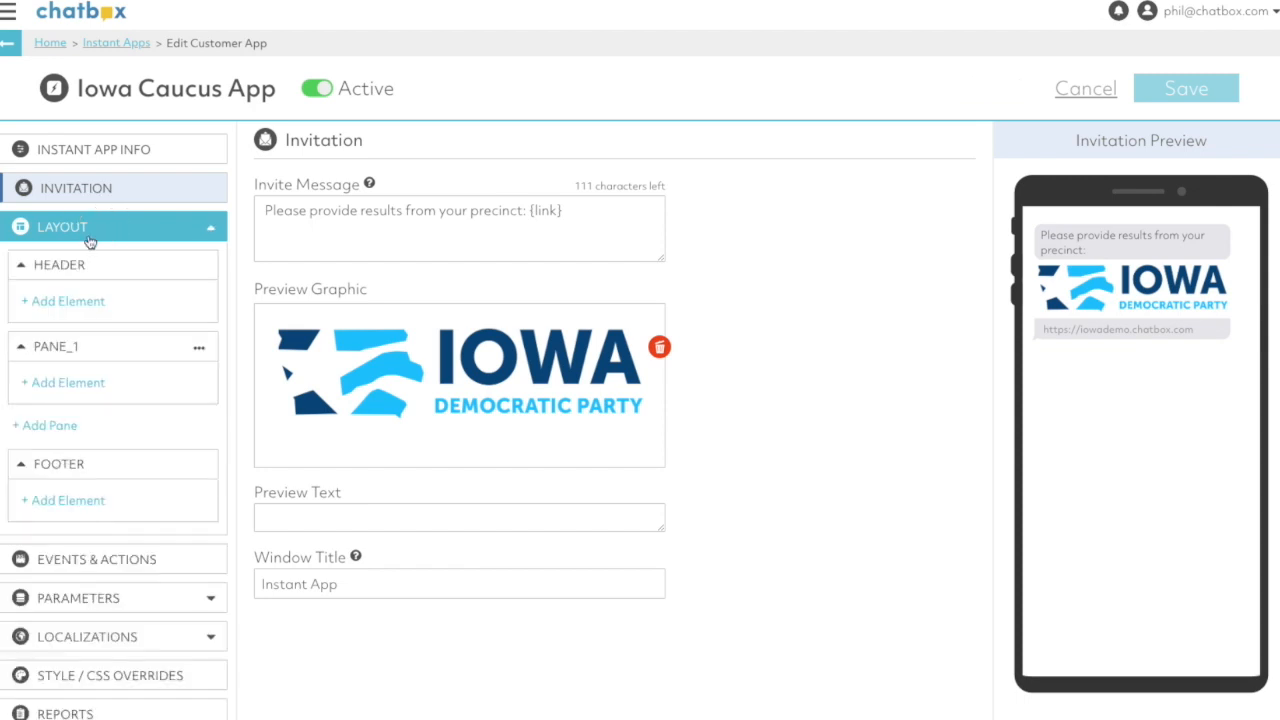
click(60, 382)
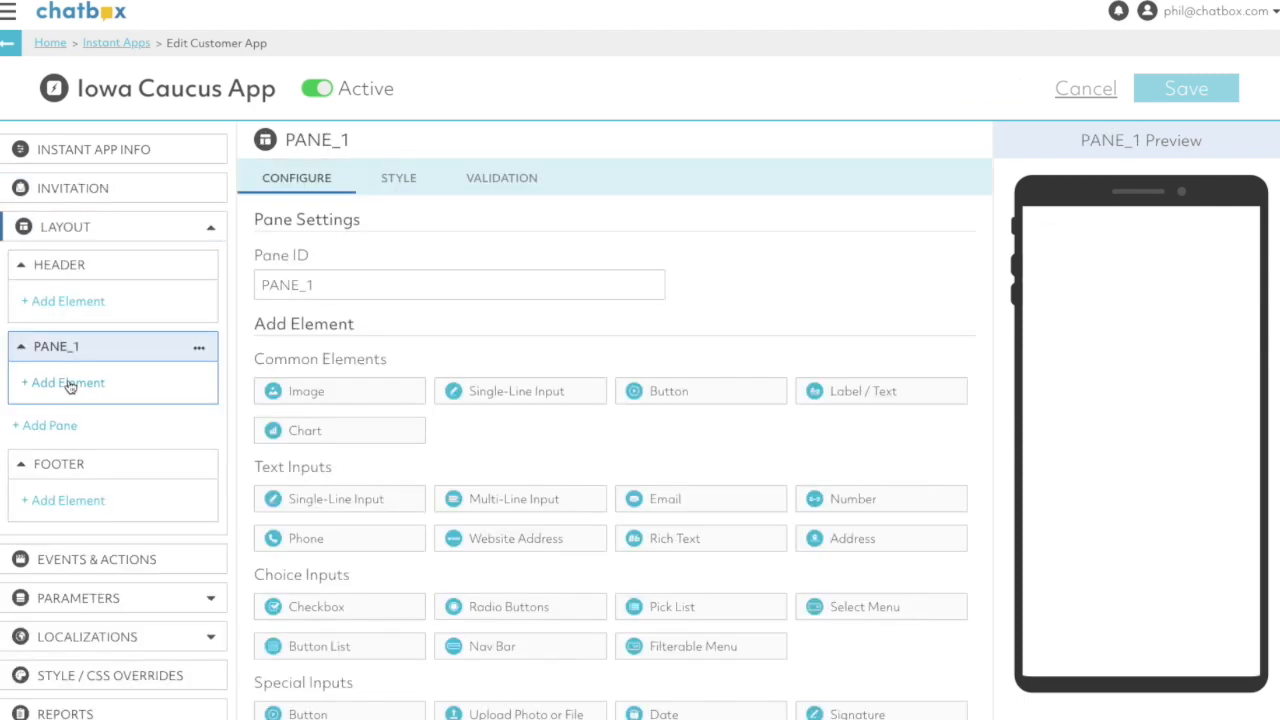
click(334, 398)
drag(420, 715, 364, 421)
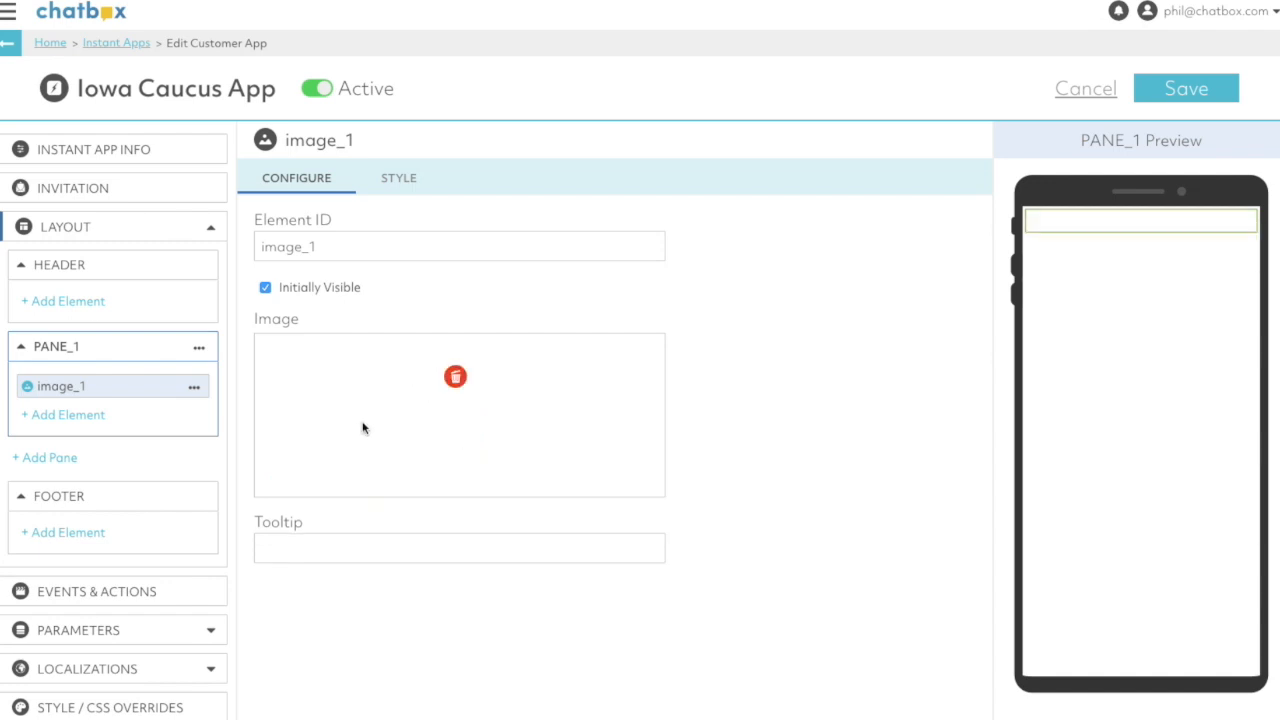
- Add an HTML element below the logo in PANE_1 with the text "Please provide your up to date counts!"
click(50, 420)
scroll(519, 595, down, 3)
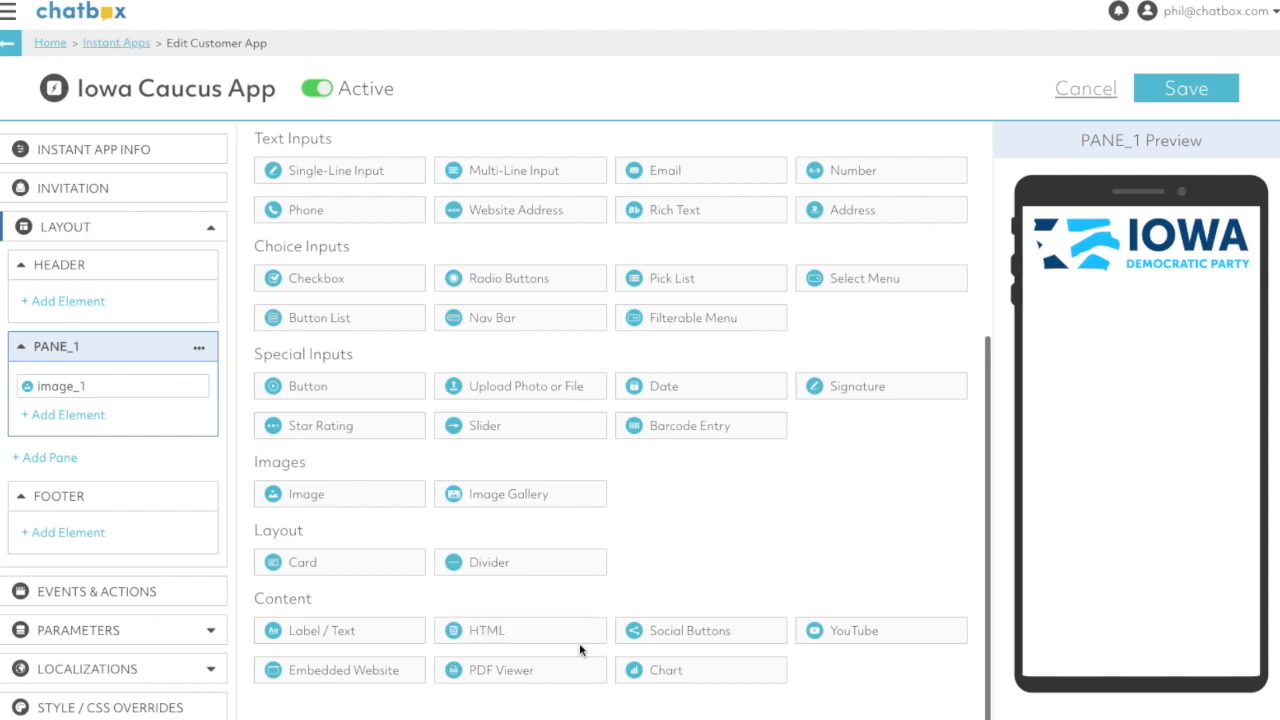
click(548, 640)
text(Please provide you)
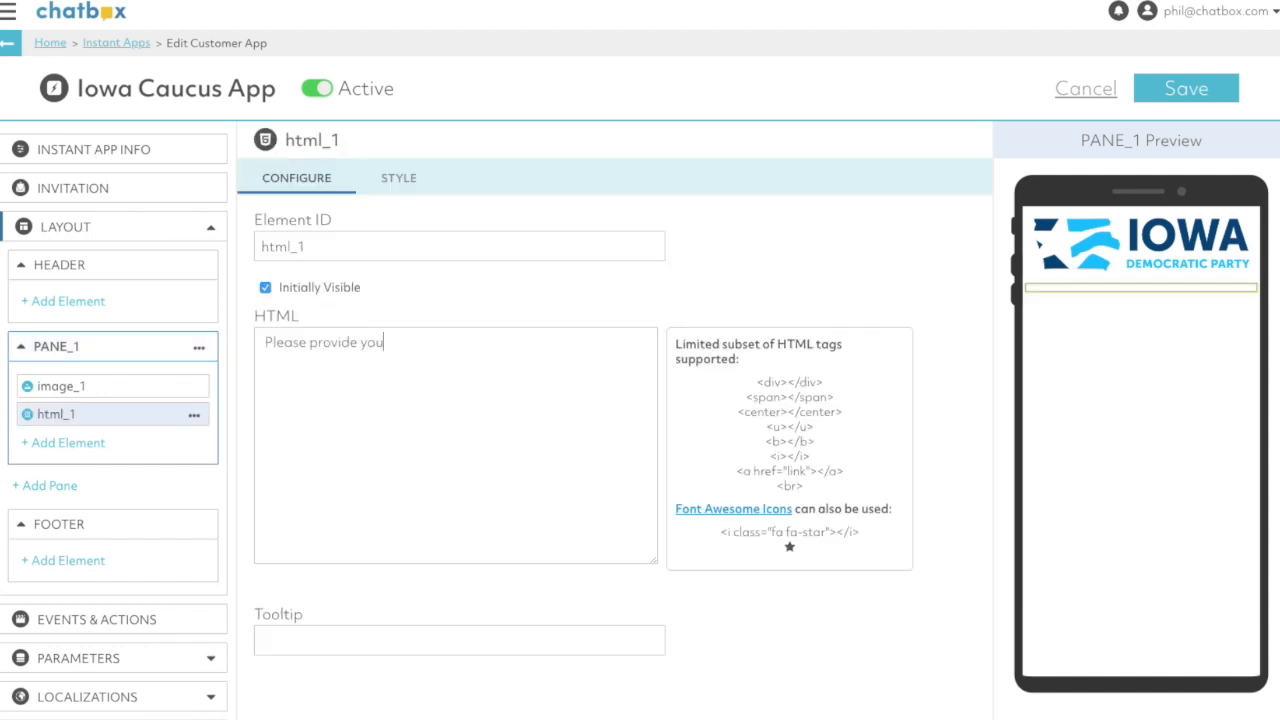
text(r up to date counts!)
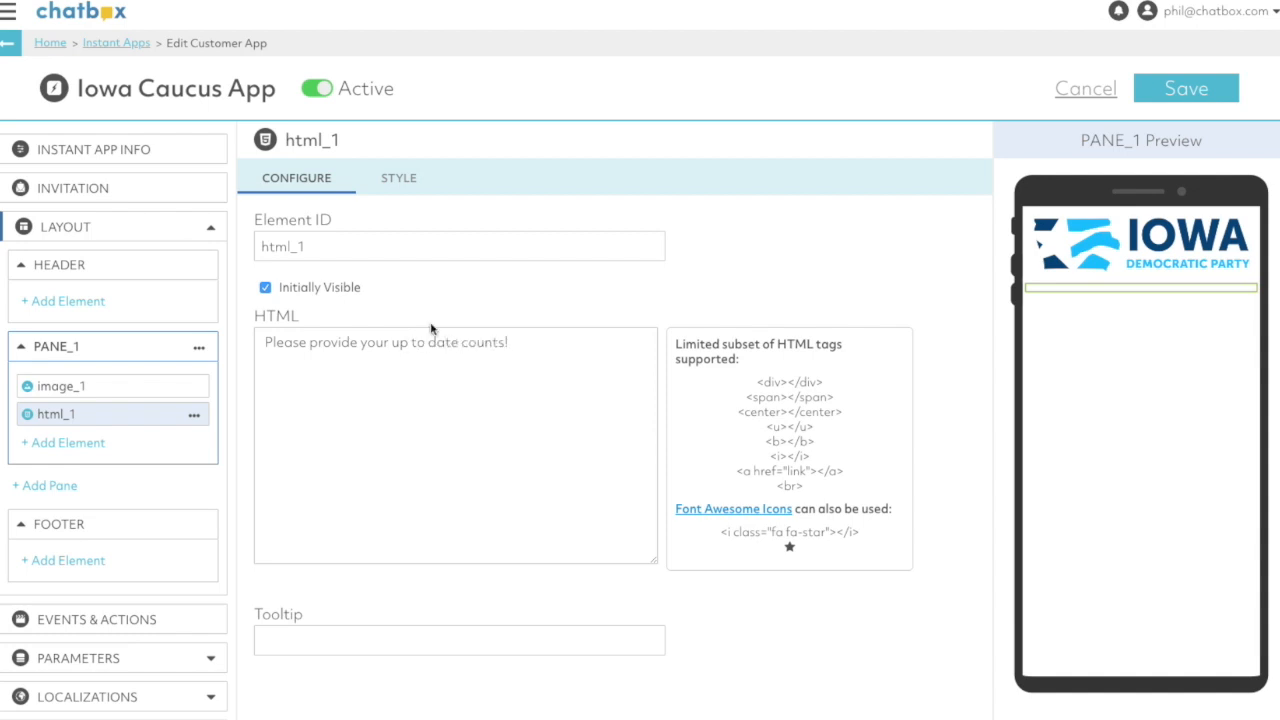
- Style the html_1 text centered and bold with an 18px font size, and save the app
click(402, 178)
click(547, 308)
click(797, 309)
click(391, 304)
text(20px)
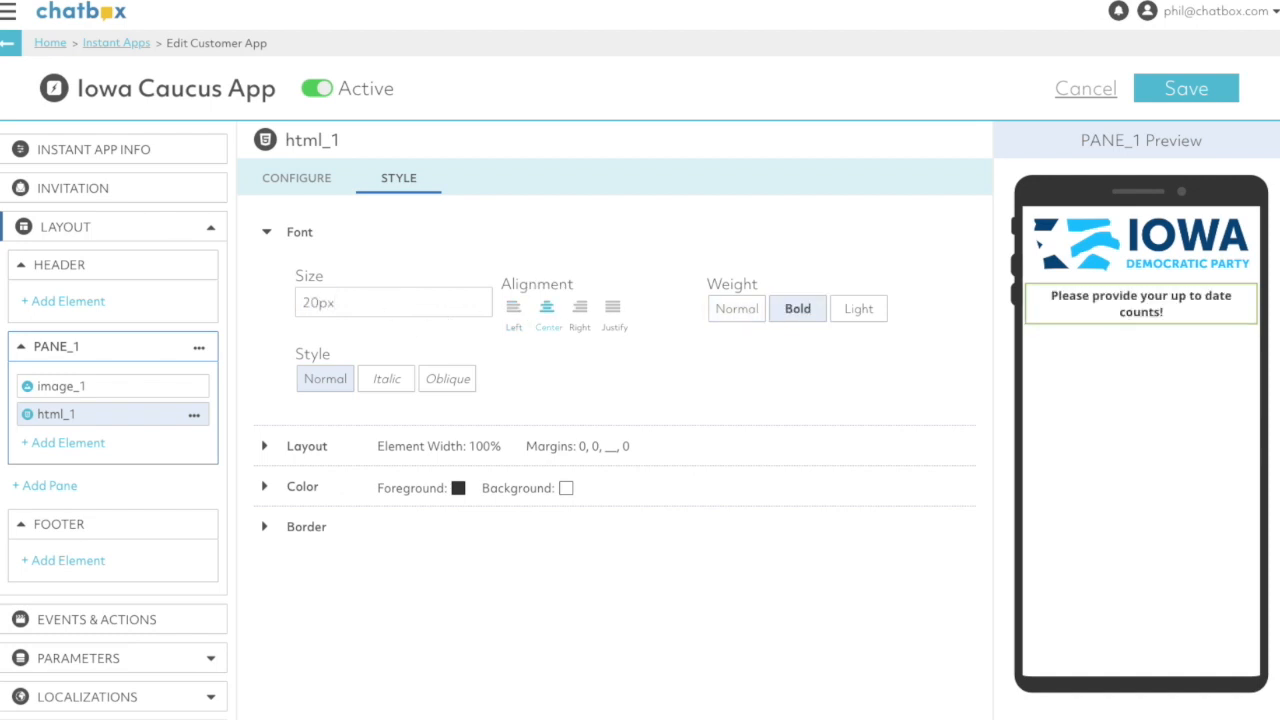
double_click(358, 303)
text(18)
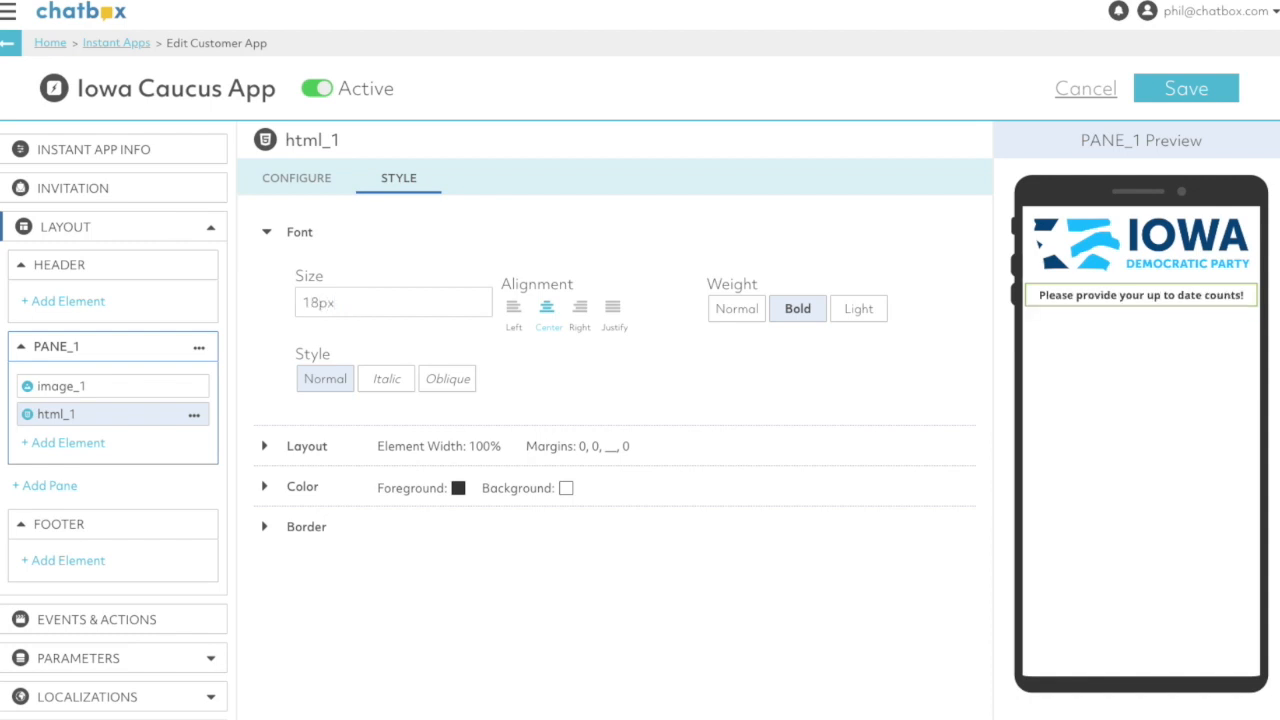
click(1175, 88)
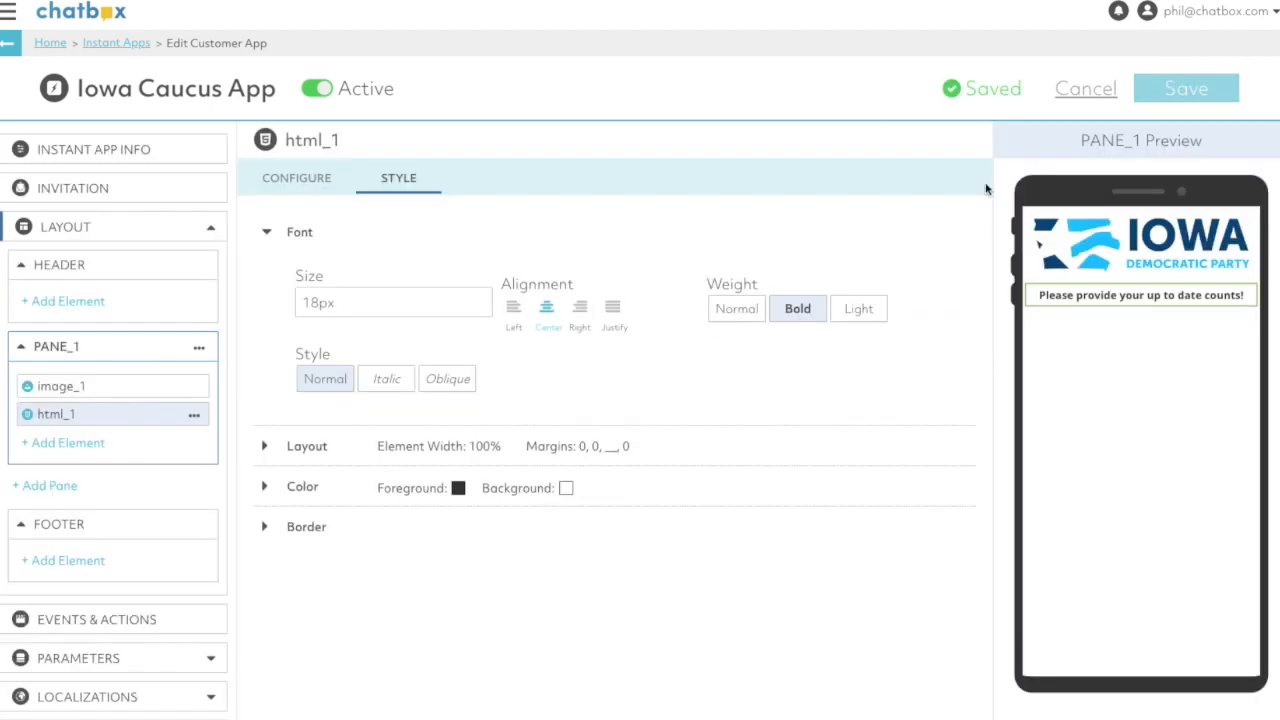
- Check the Results sheet of the Iowa Democrats spreadsheet in Google Sheets, and add four Number input elements to PANE_1 in Chatbox
click(72, 449)
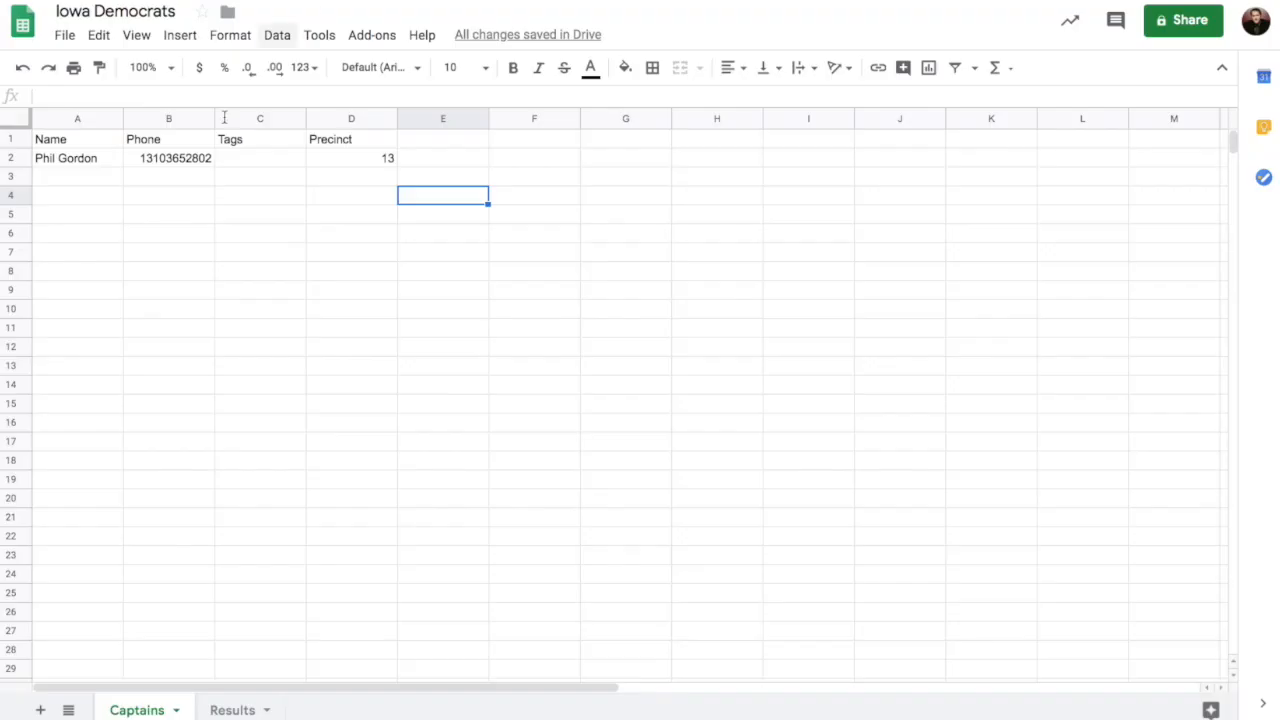
click(232, 710)
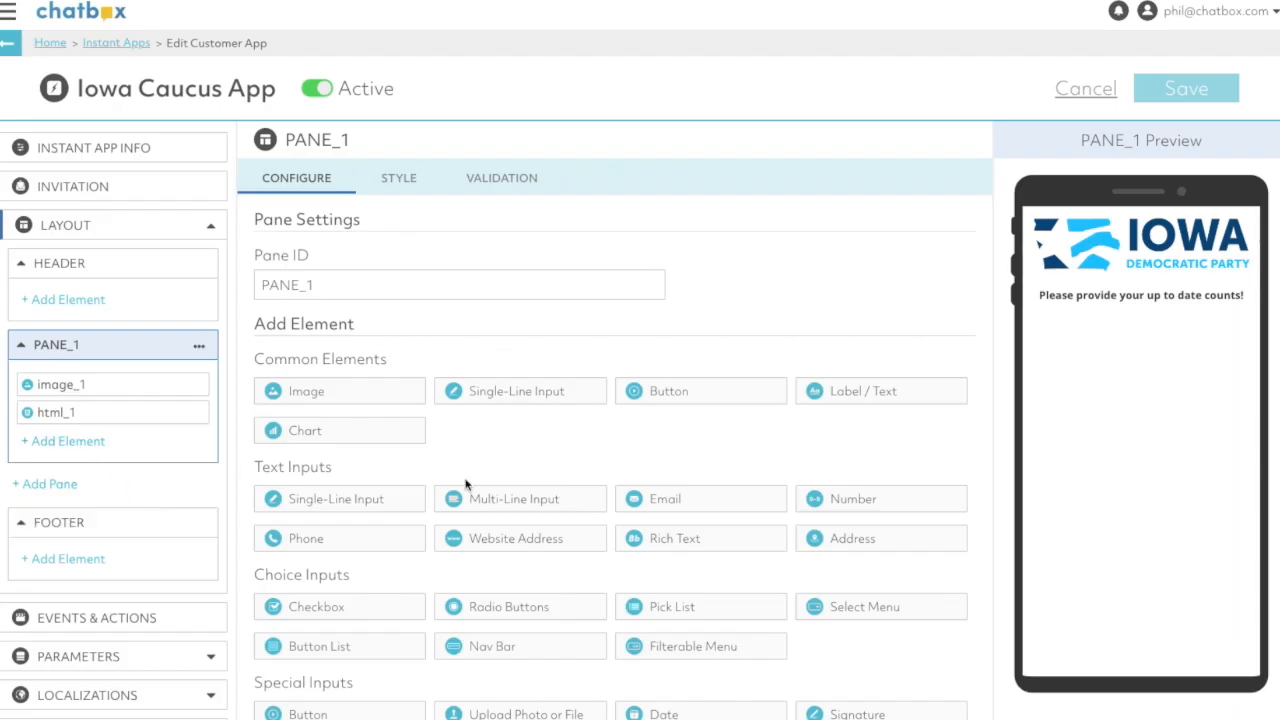
click(878, 503)
click(878, 503)
click(878, 503)
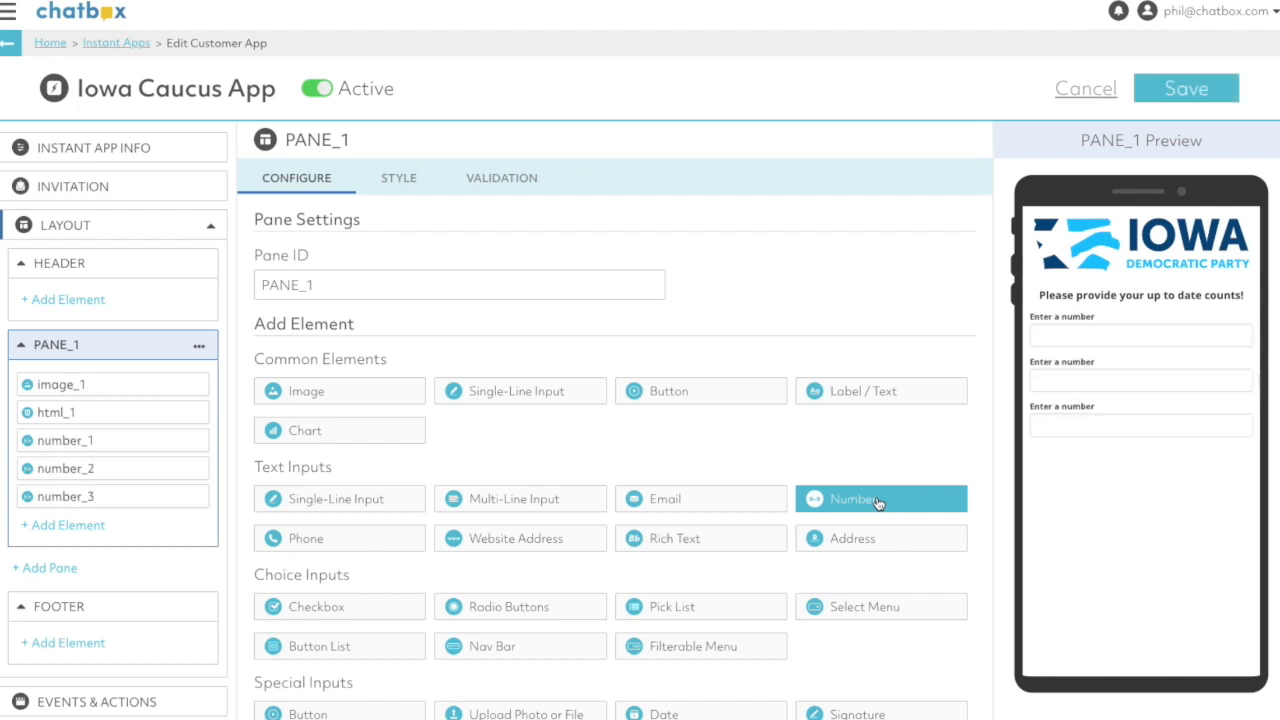
click(878, 503)
- Set the first number element's ID to pete and its label to Pete
click(133, 440)
double_click(323, 246)
text(pete)
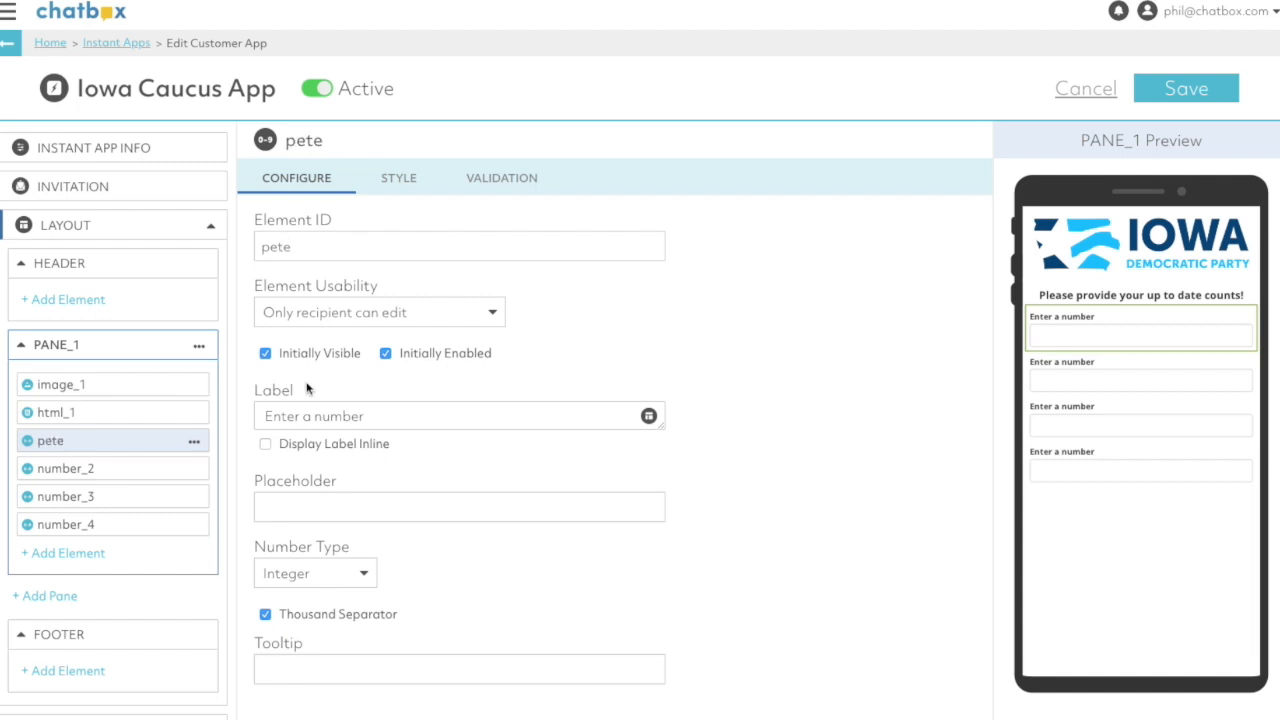
triple_click(306, 417)
text(Pete)
- Set the second number element's ID to warren and its label to Warren
click(86, 470)
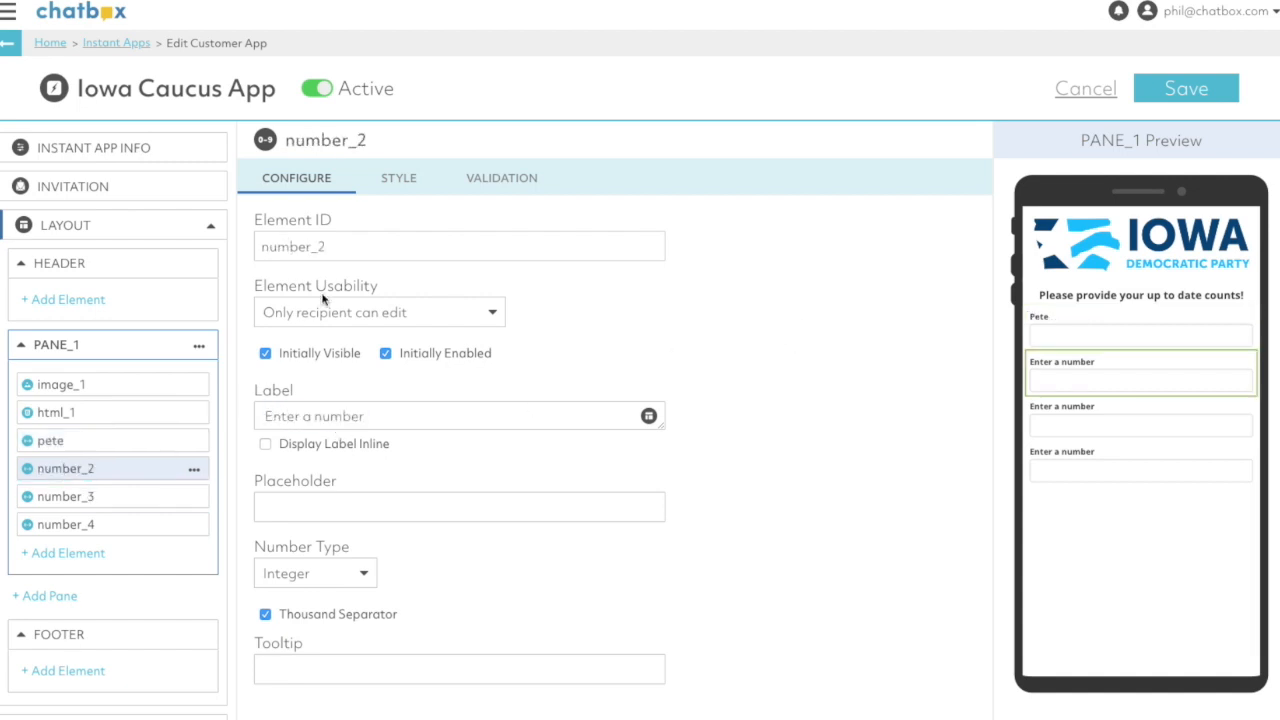
double_click(309, 248)
text(warren)
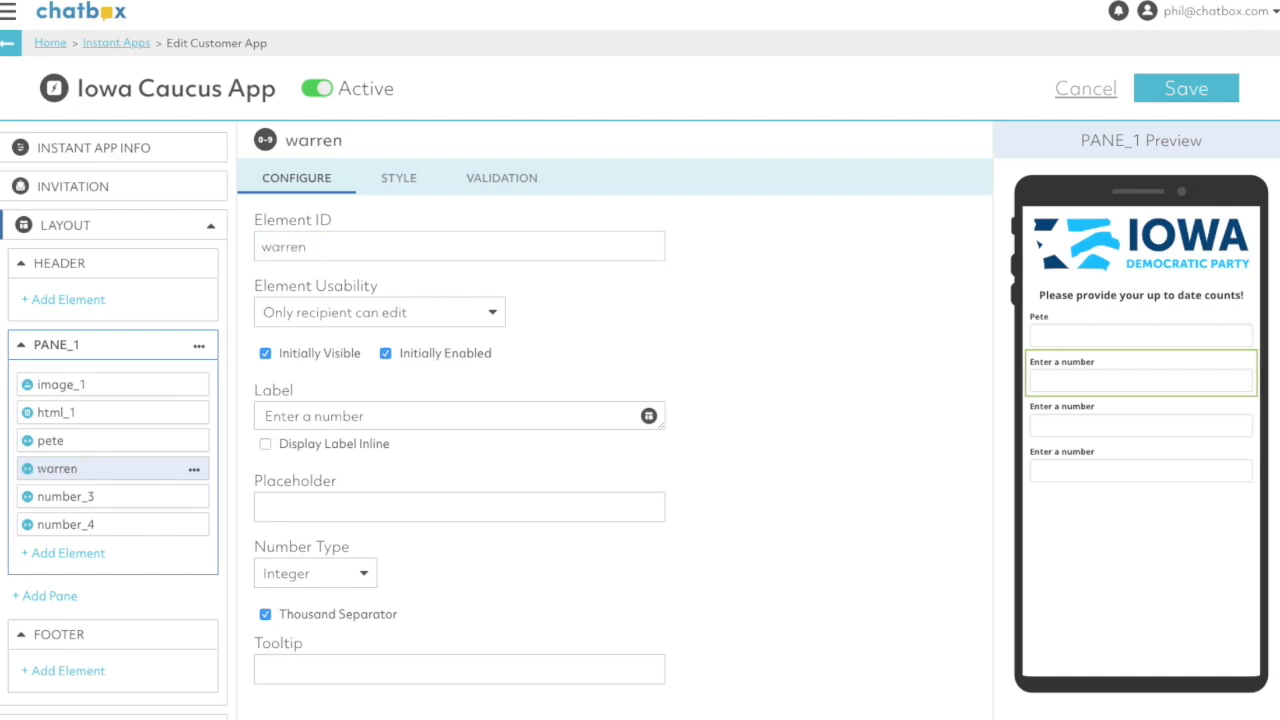
triple_click(366, 415)
text(Warren)
- Set the third number element's ID to biden and its label to Biden
click(114, 494)
double_click(318, 248)
text(biden)
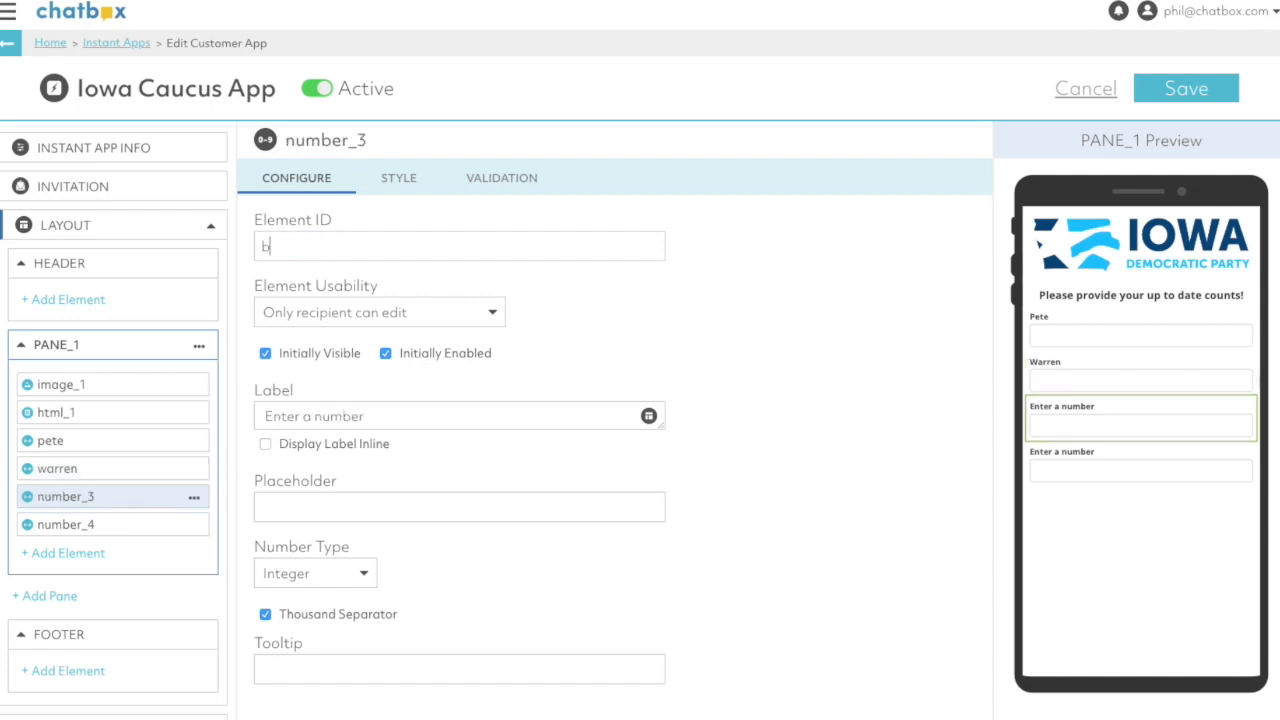
triple_click(386, 414)
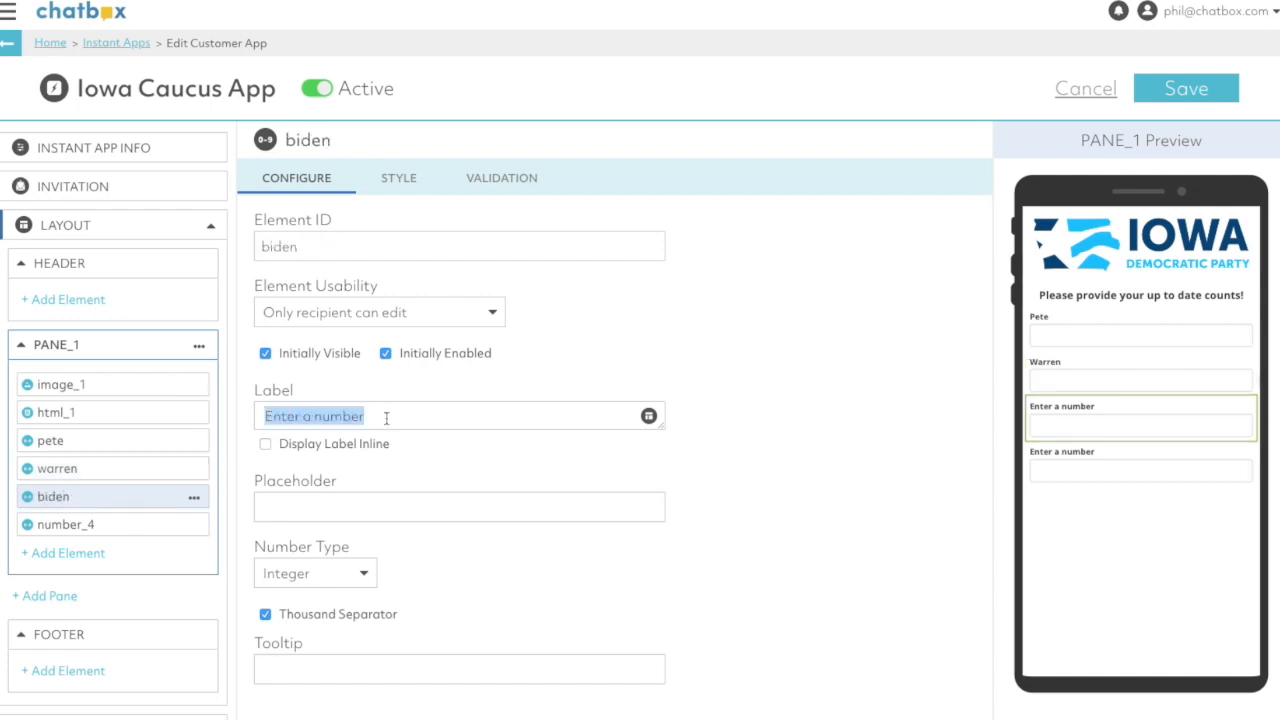
text(Biden)
- Set the fourth number element's ID to Bern and its label to Bernie
click(82, 524)
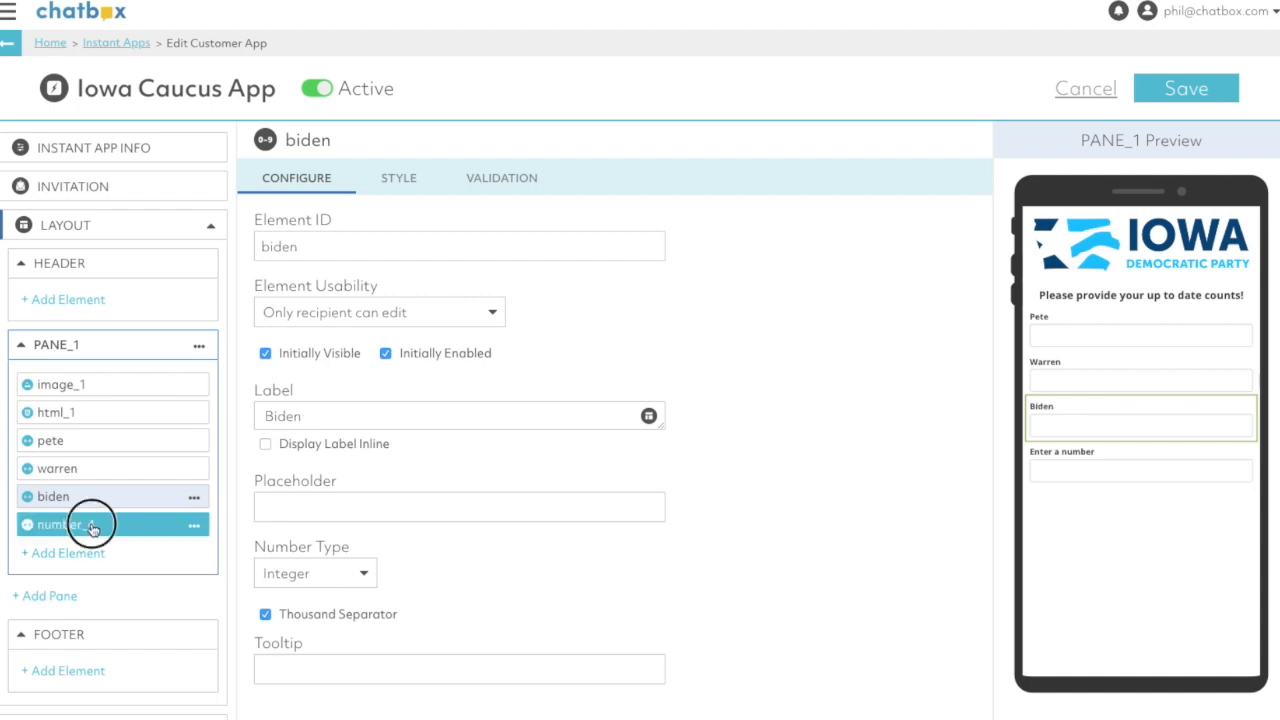
double_click(333, 248)
text(Bern)
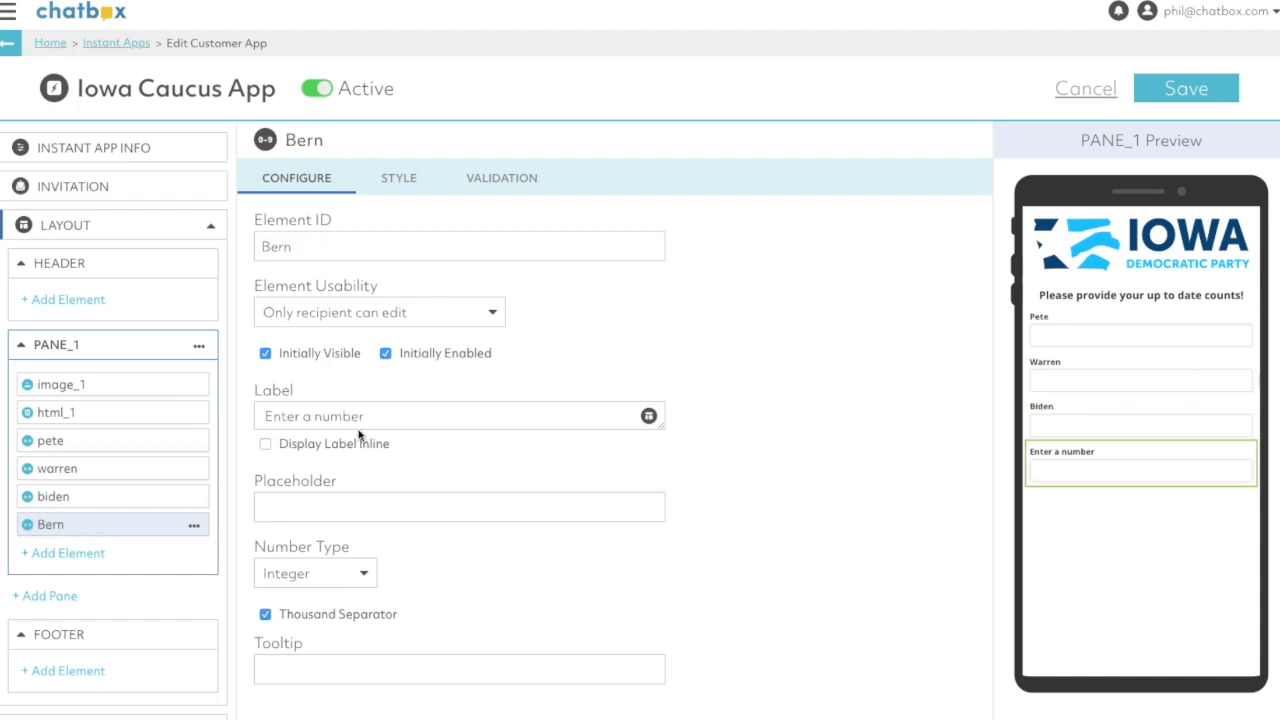
triple_click(366, 416)
text(Bernie)
- Add a Multi-Line Input, a Signature and a Button element to PANE_1 below the number inputs
click(88, 552)
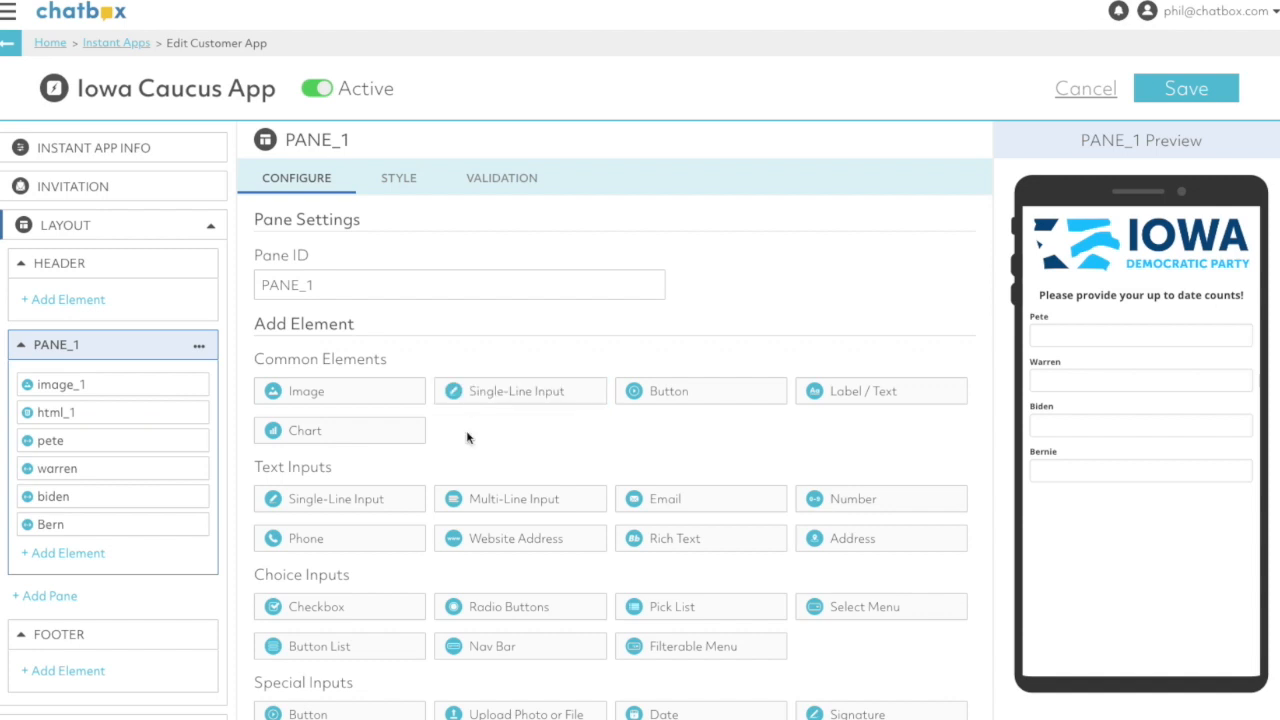
click(510, 508)
scroll(510, 508, down, 3)
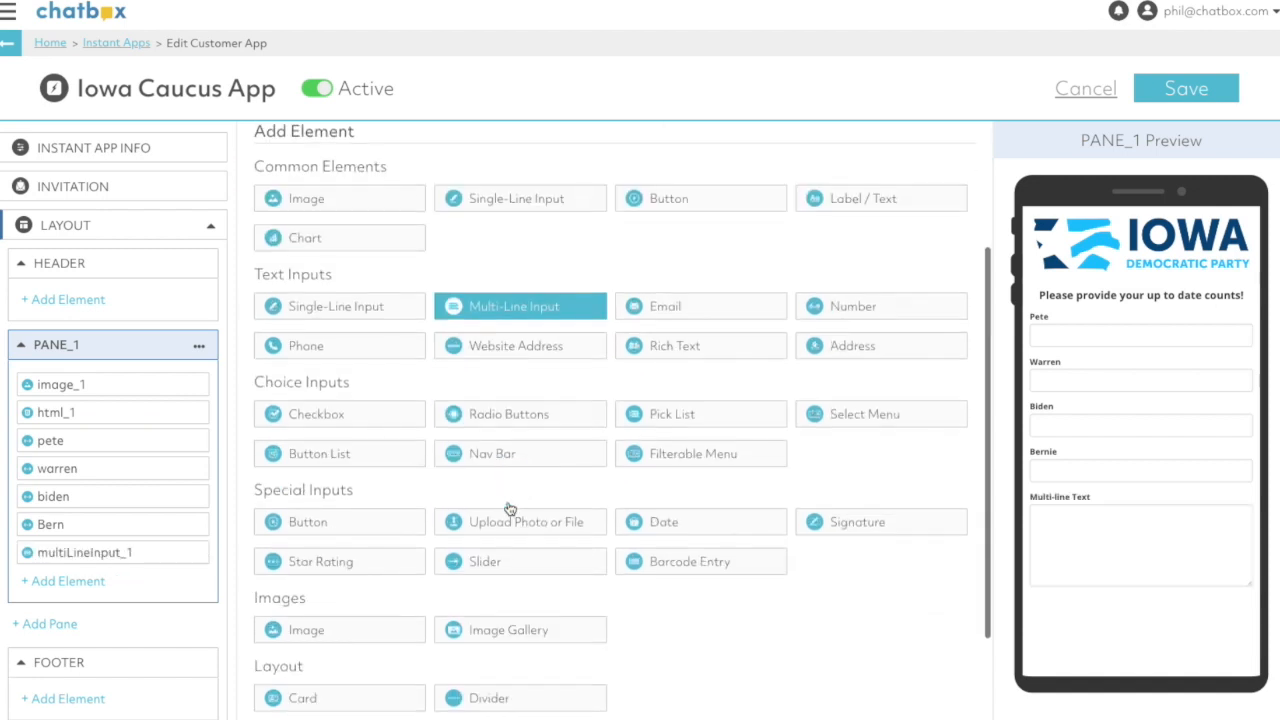
scroll(505, 505, down, 1)
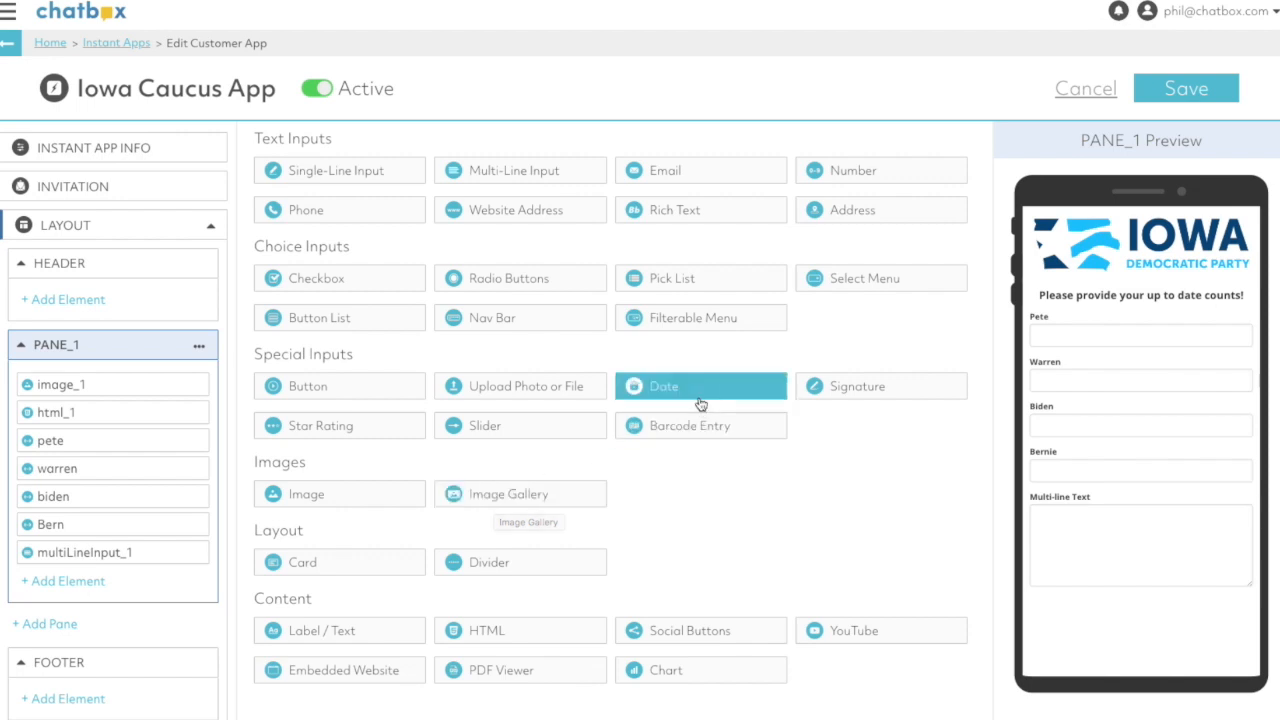
click(868, 386)
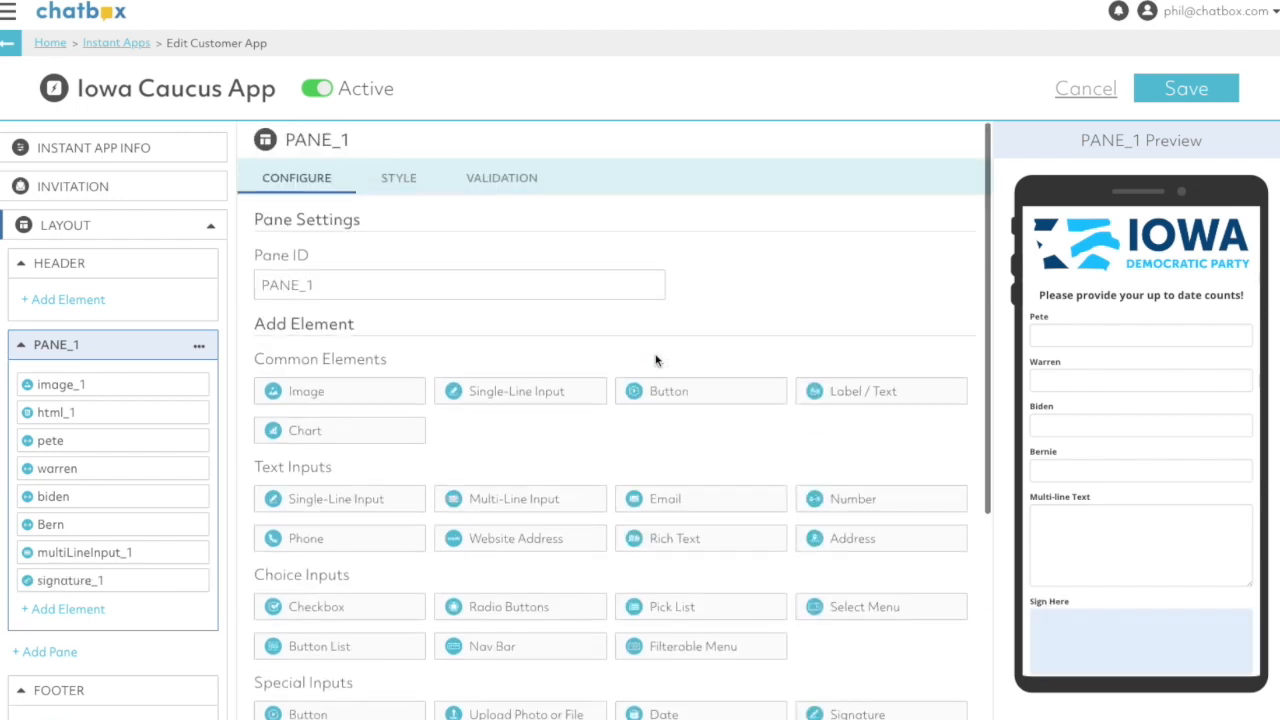
click(697, 400)
scroll(1124, 440, down, 1)
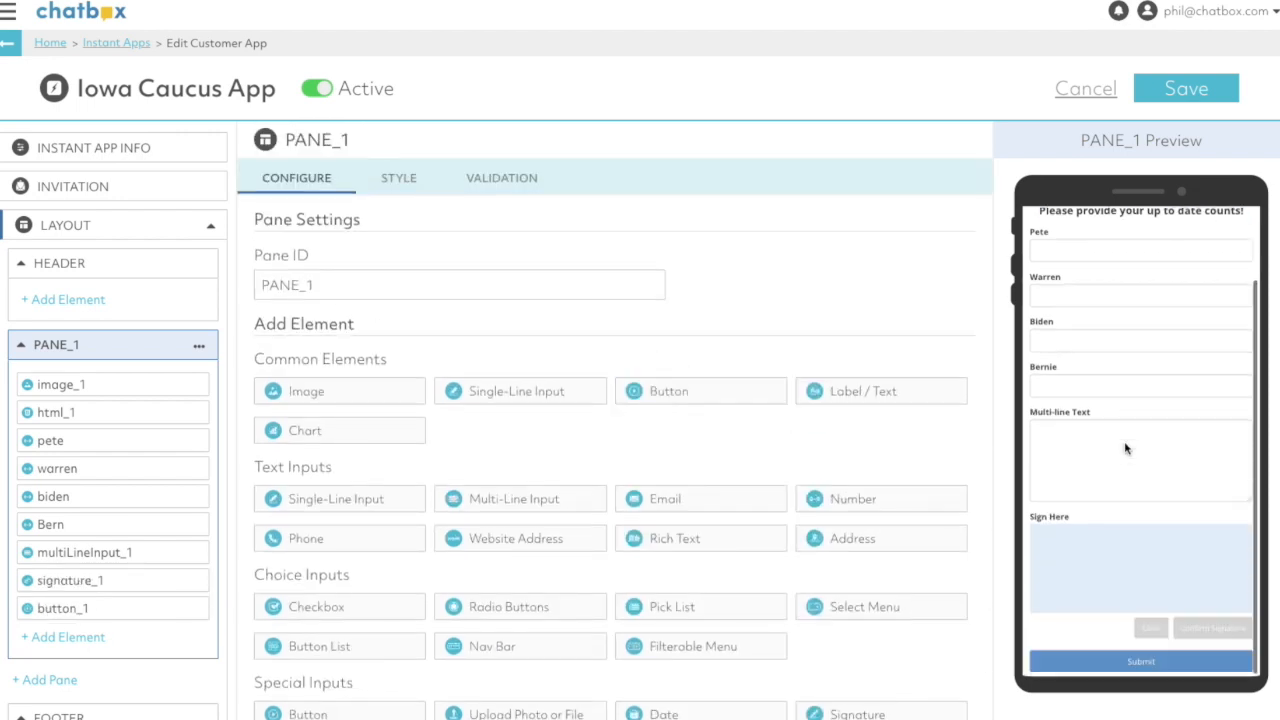
- Set the multi-line input's element ID to comment and its label to Comment, and save the app
click(92, 554)
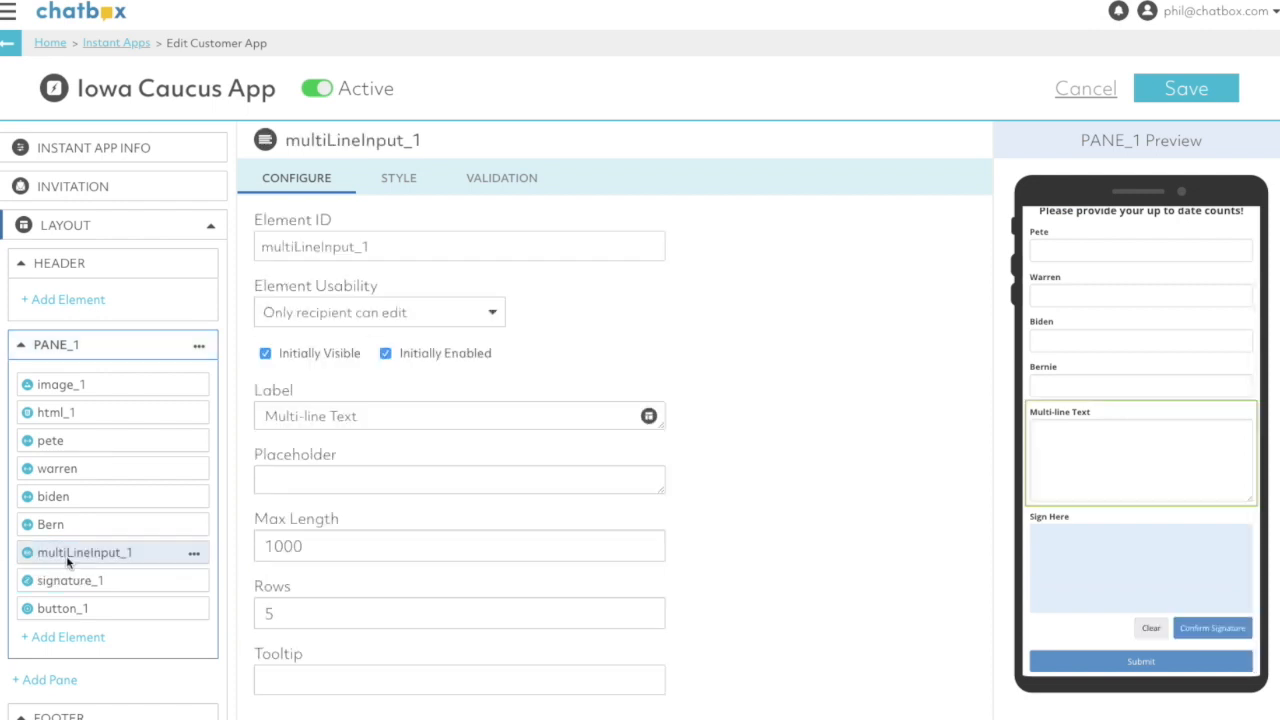
double_click(360, 246)
text(comment)
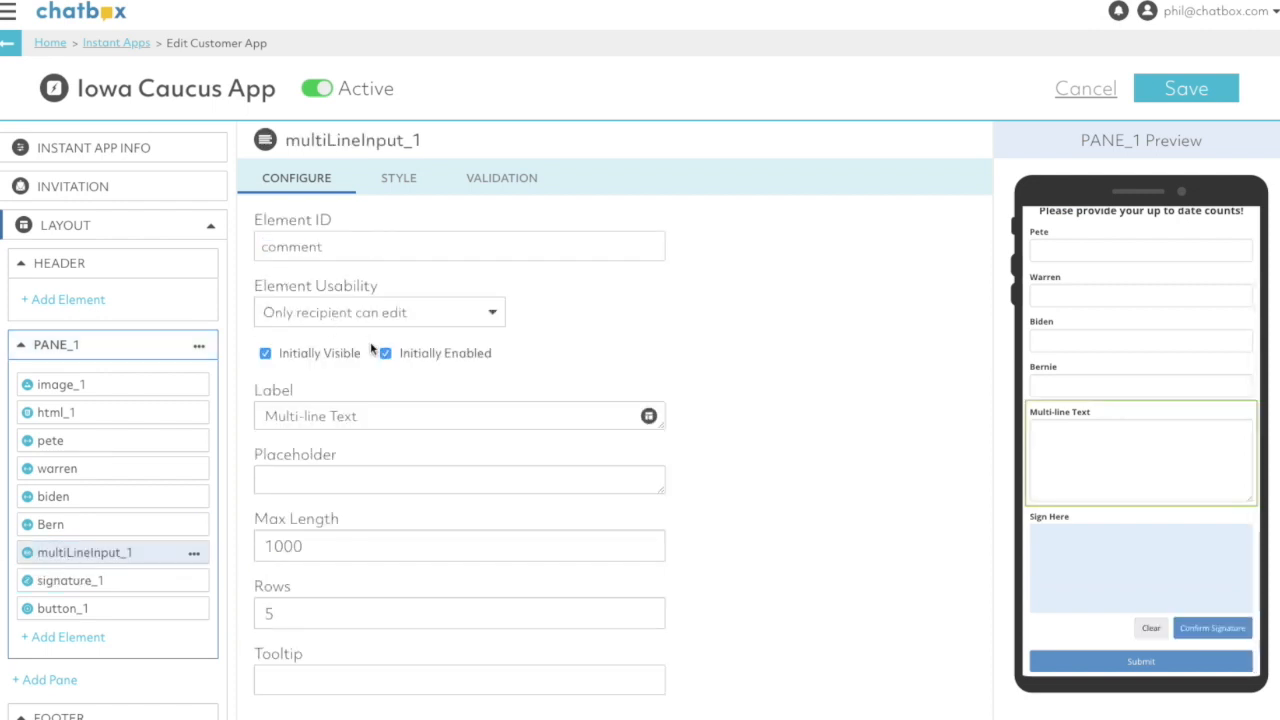
click(366, 414)
key(ctrl+a)
text(Commen)
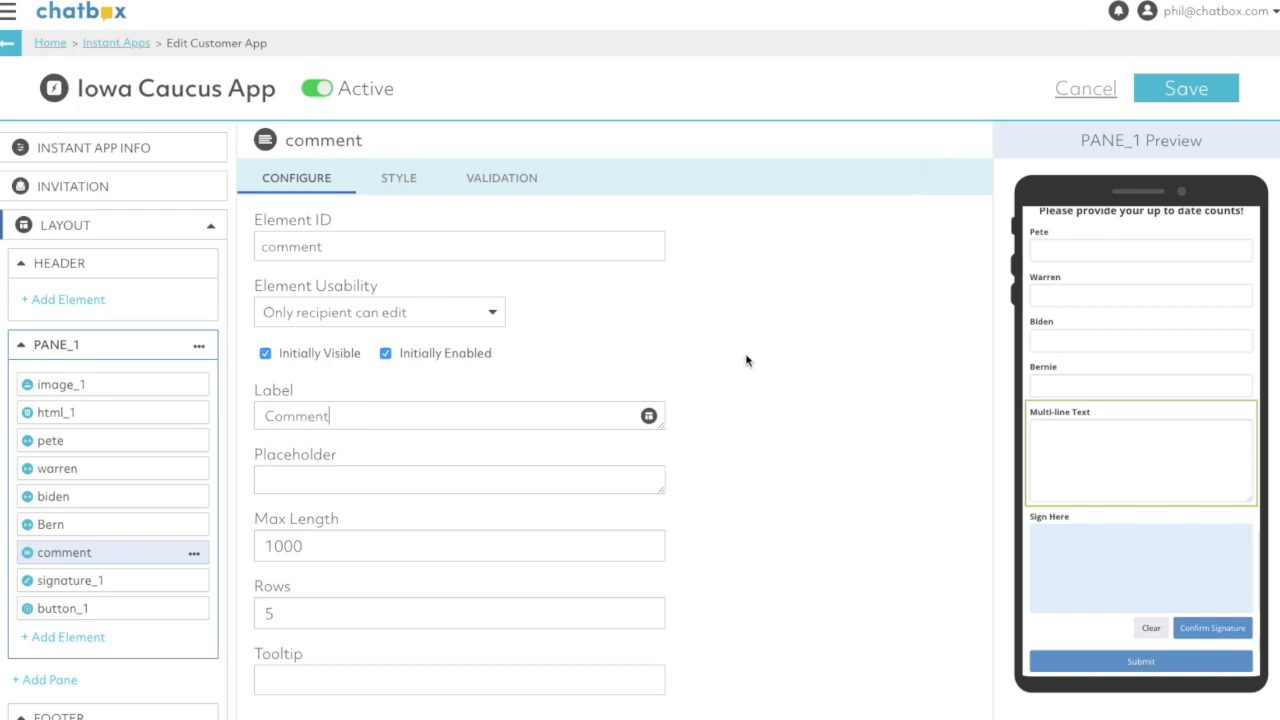
click(618, 328)
click(1182, 90)
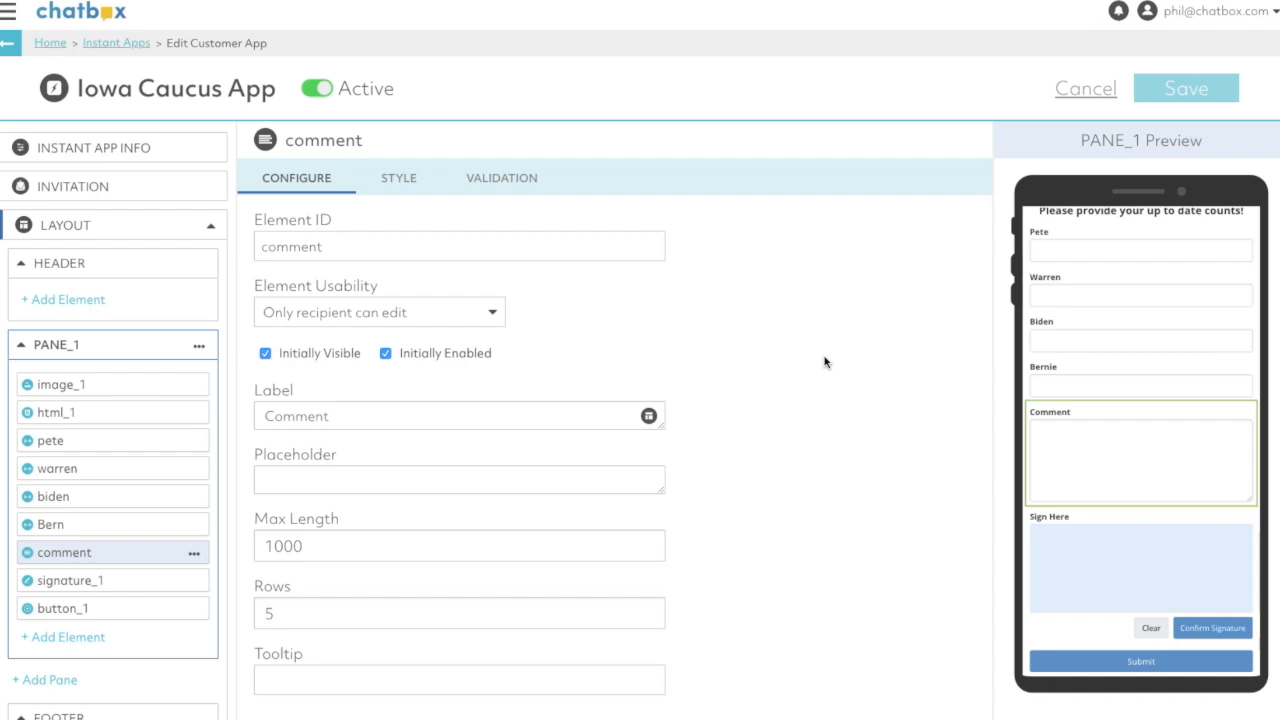
- Add a Write Row to Google Sheet action to the button_1 Pressed event for when the pane is valid
scroll(98, 495, down, 3)
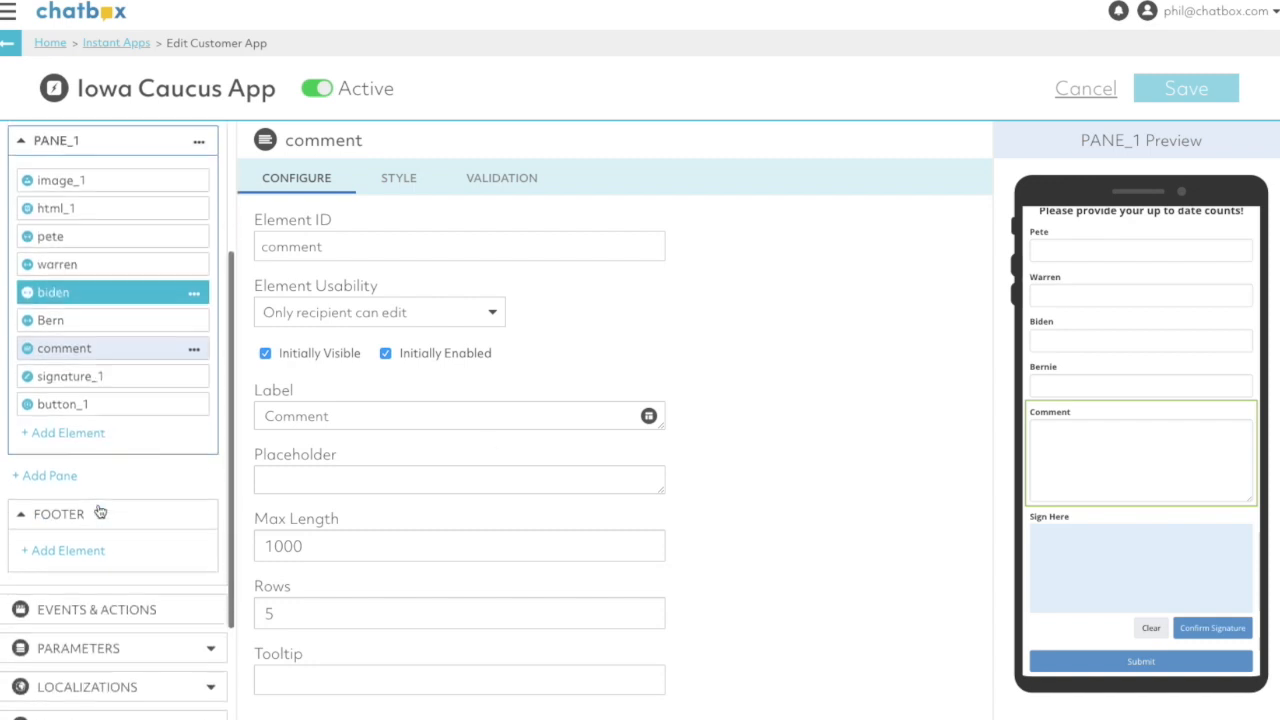
click(118, 611)
scroll(475, 560, down, 2)
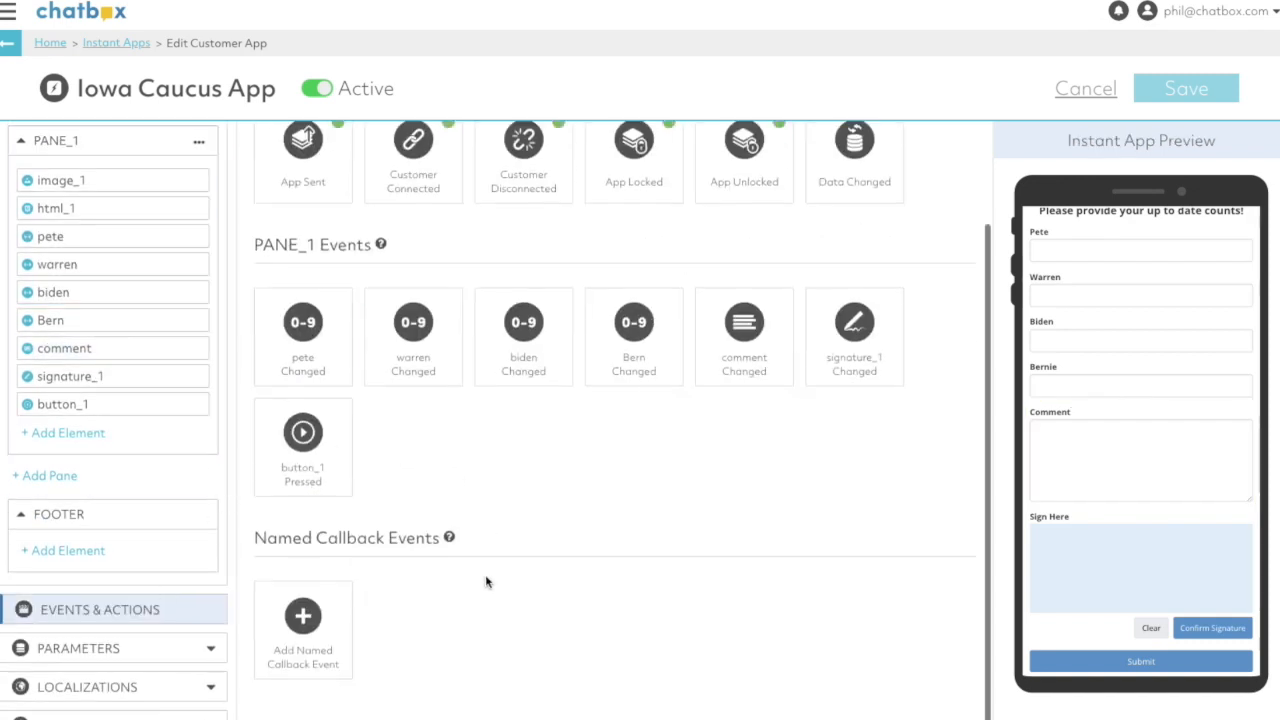
click(312, 462)
click(330, 288)
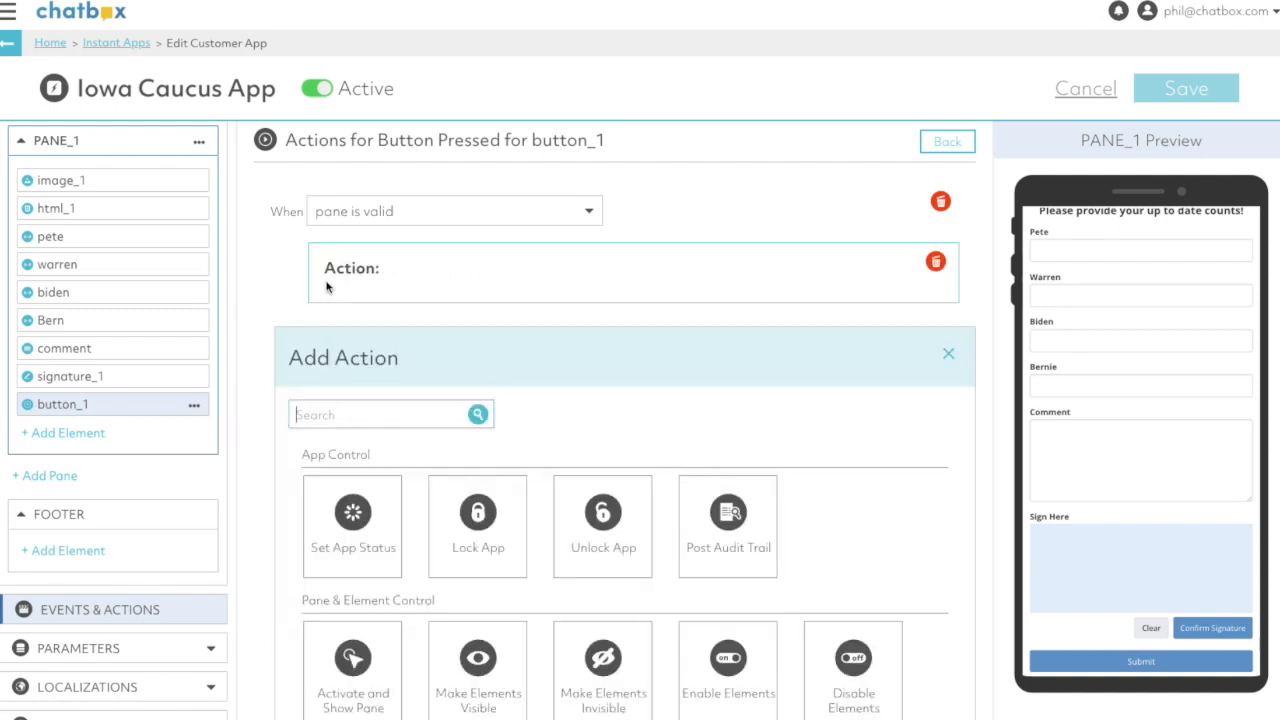
scroll(520, 446, down, 10)
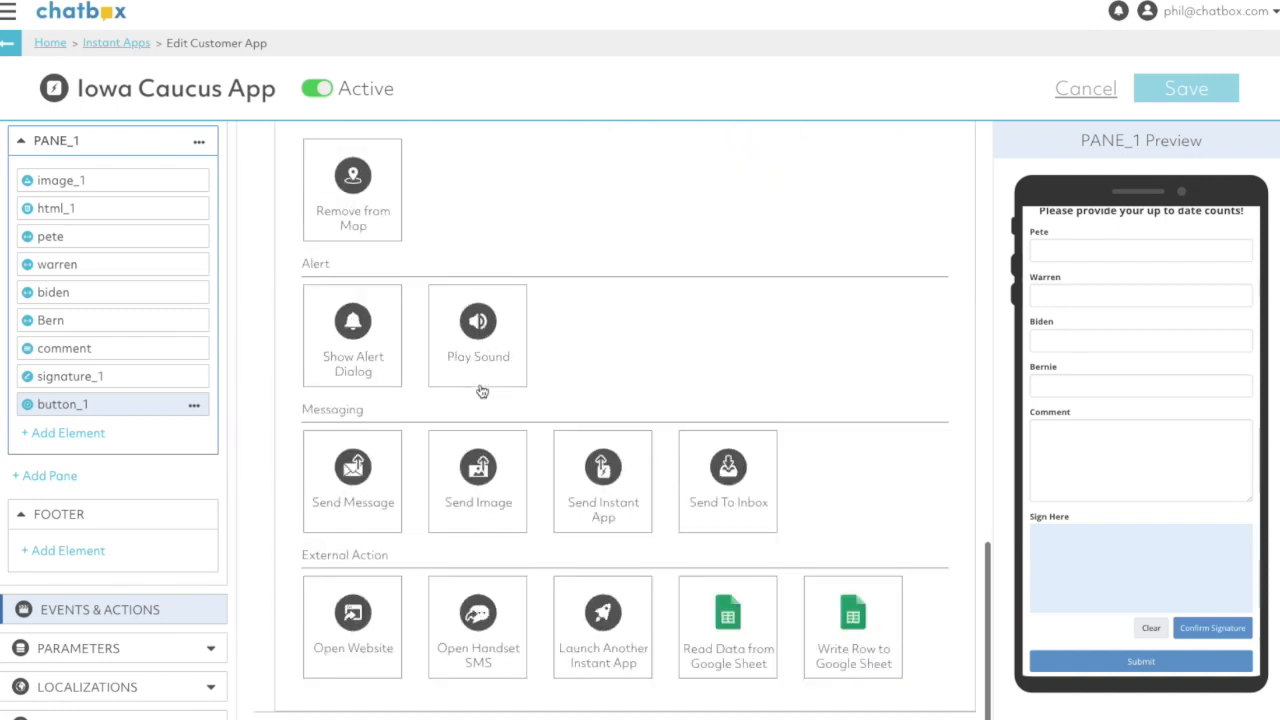
click(855, 620)
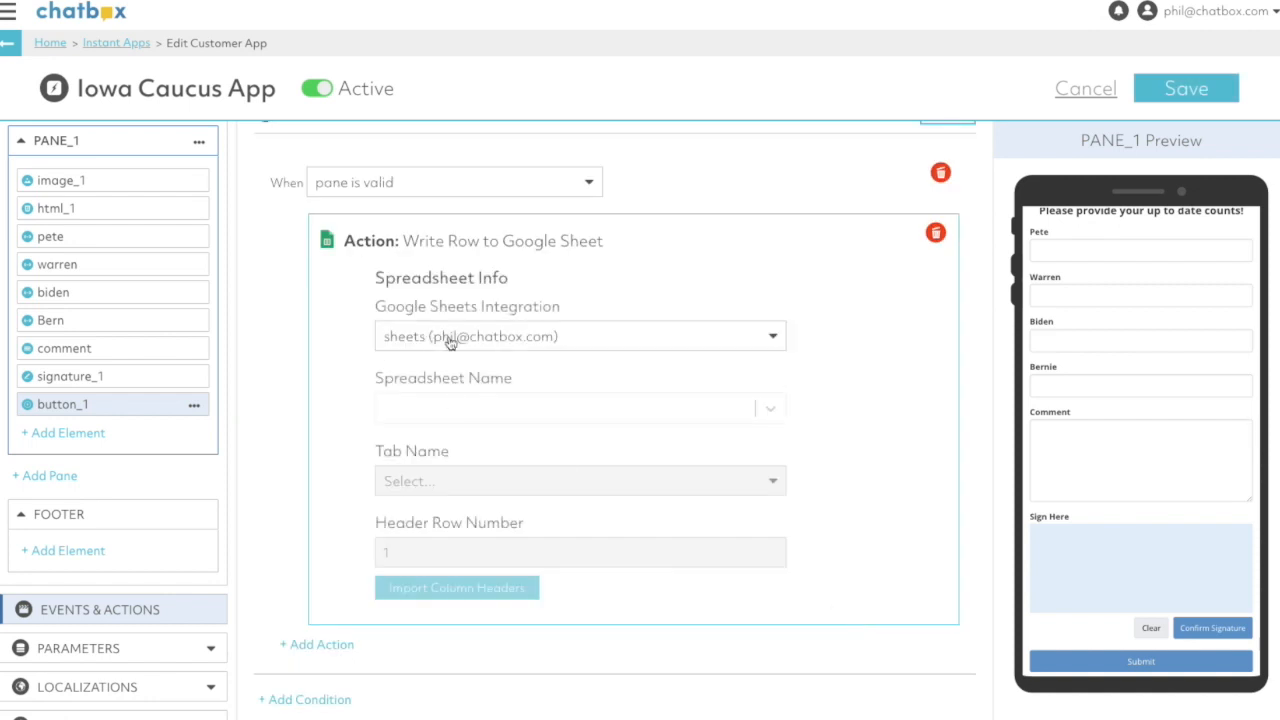
- Point the write action at the Results tab of the Iowa Democrats spreadsheet and import its column headers from row 1
click(415, 406)
click(452, 457)
click(418, 487)
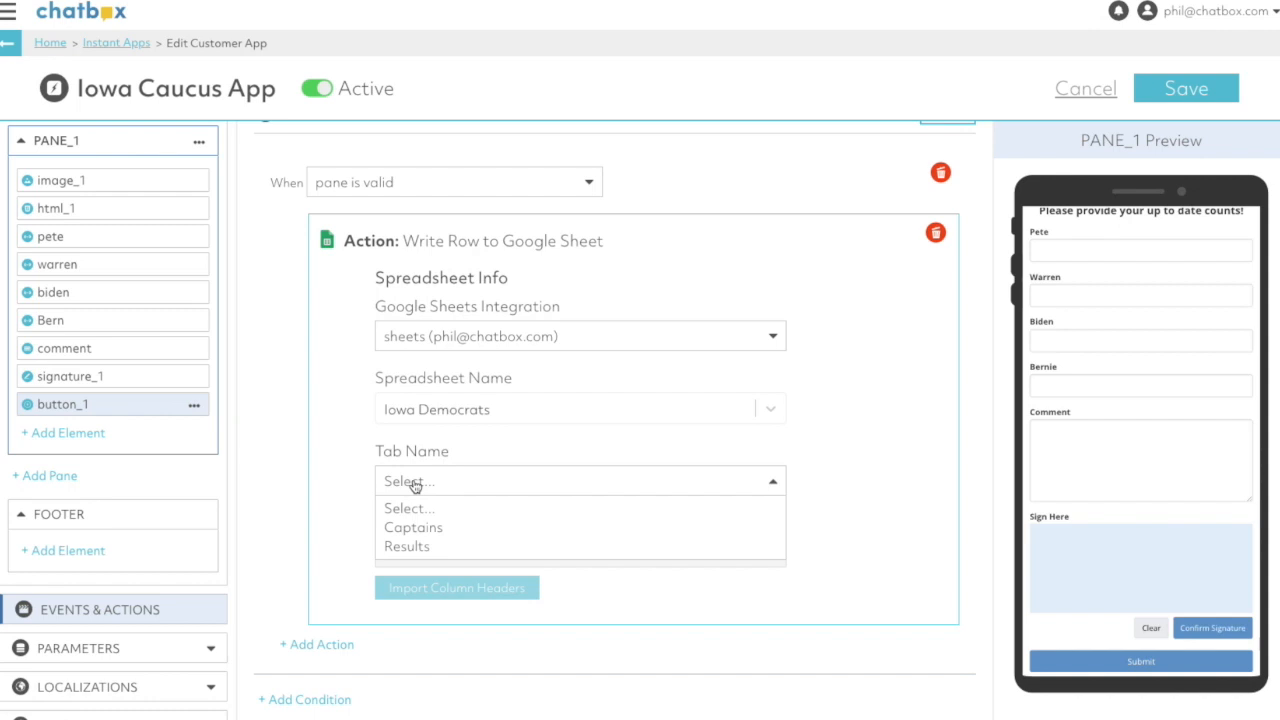
click(414, 547)
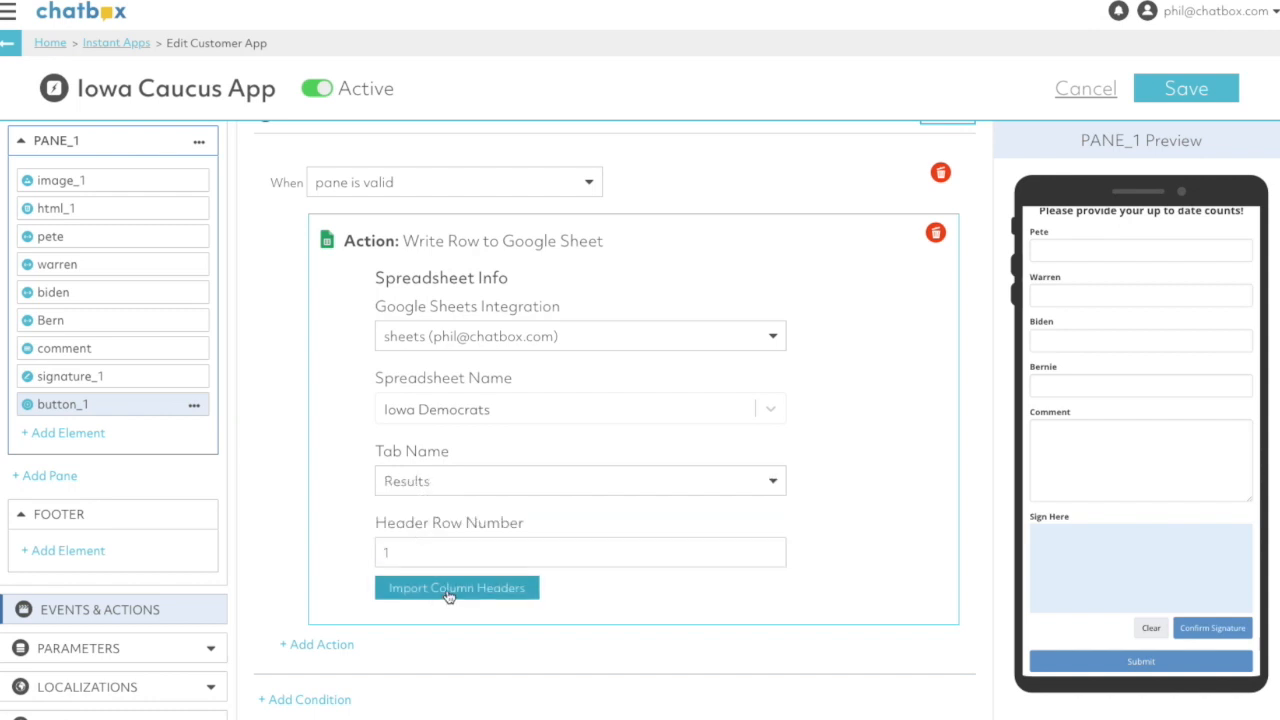
click(437, 592)
scroll(437, 595, down, 6)
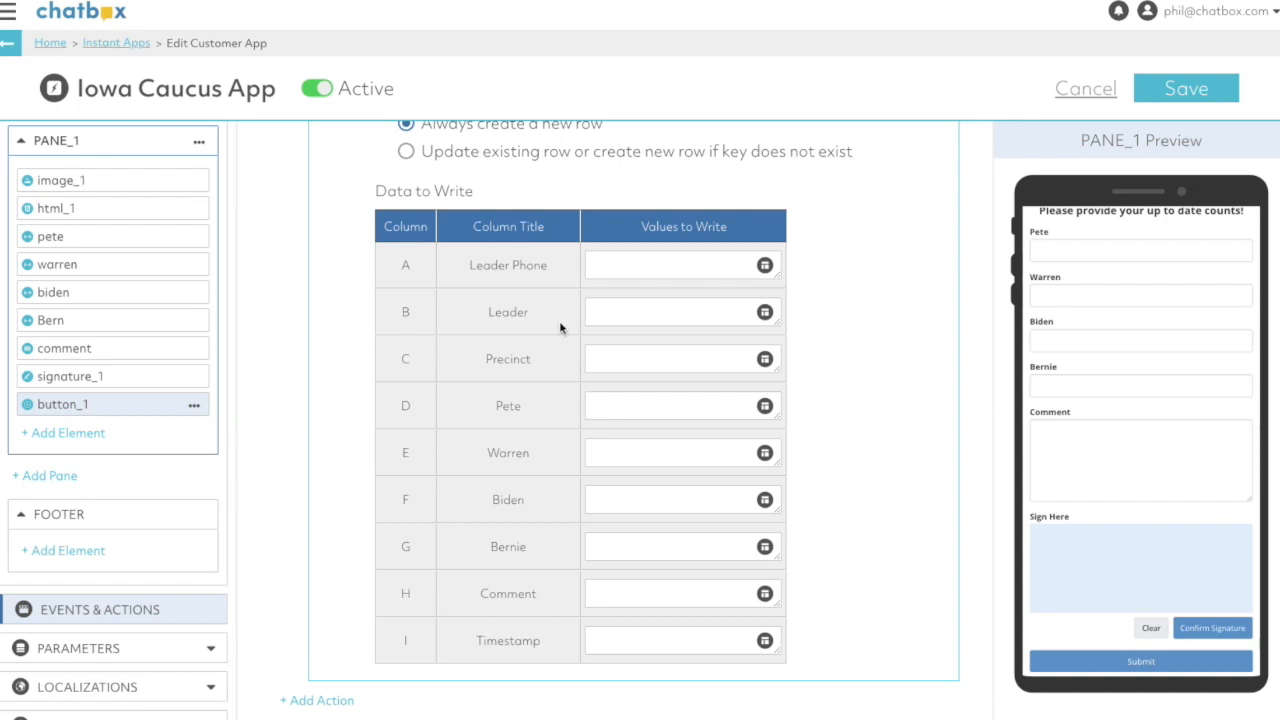
- Set the write option to update an existing row or create a new one, searching column A: Leader Phone for {$.conversation.customerPhone}
scroll(549, 403, up, 2)
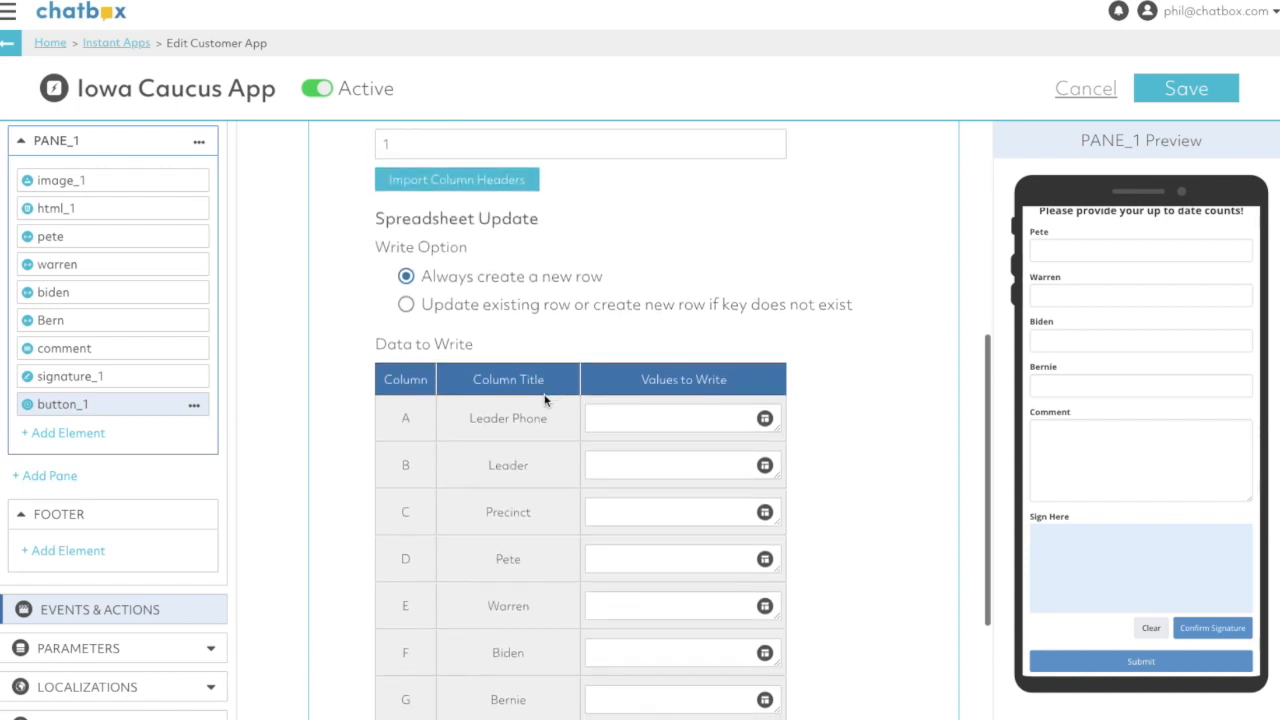
click(485, 305)
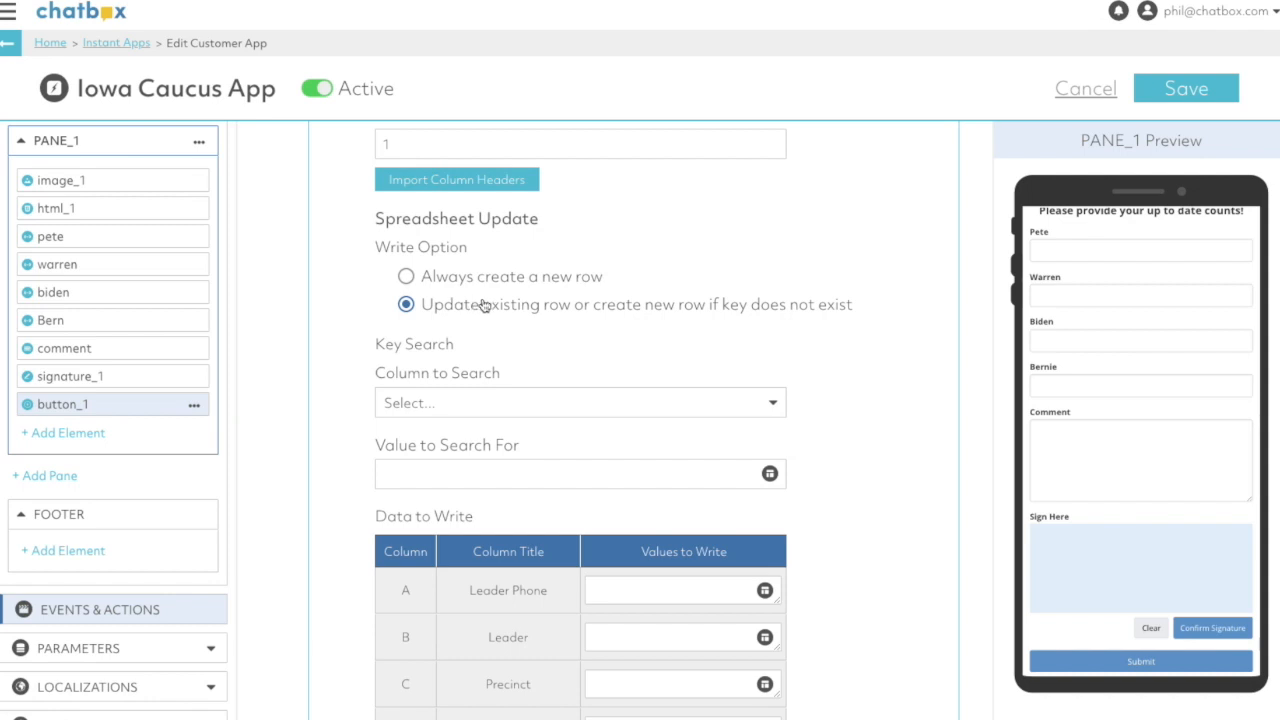
click(435, 404)
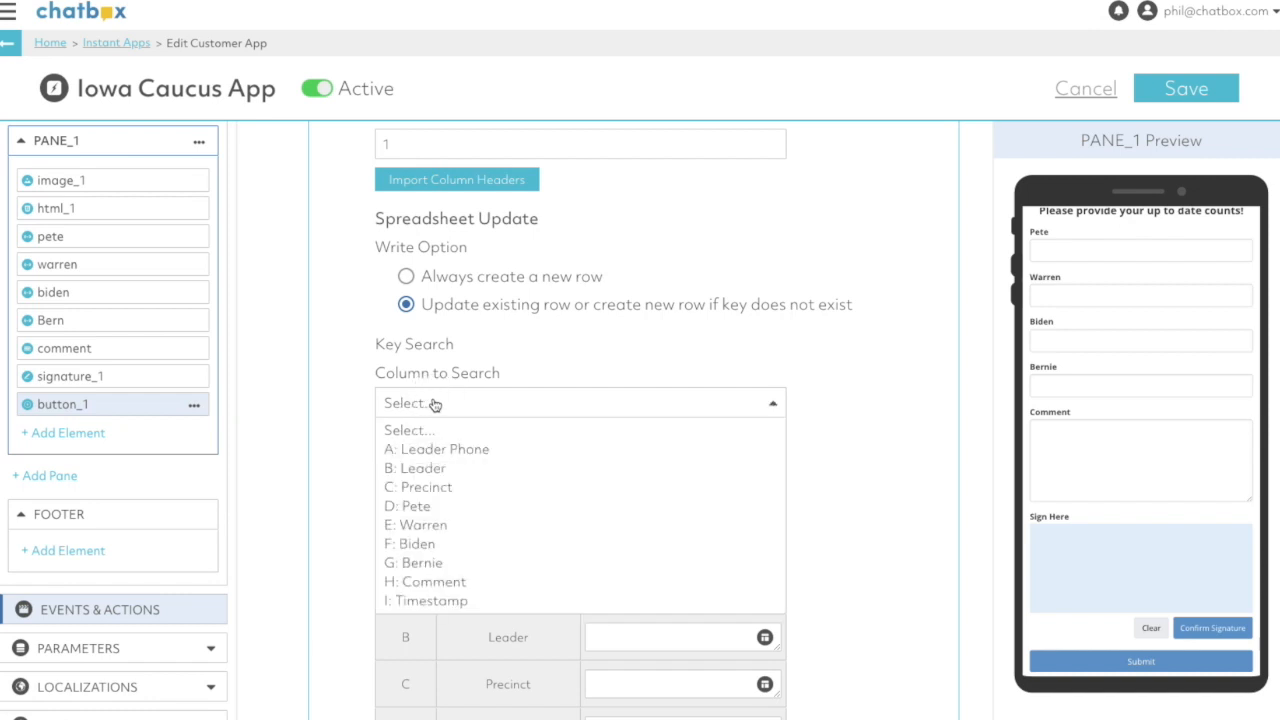
click(459, 450)
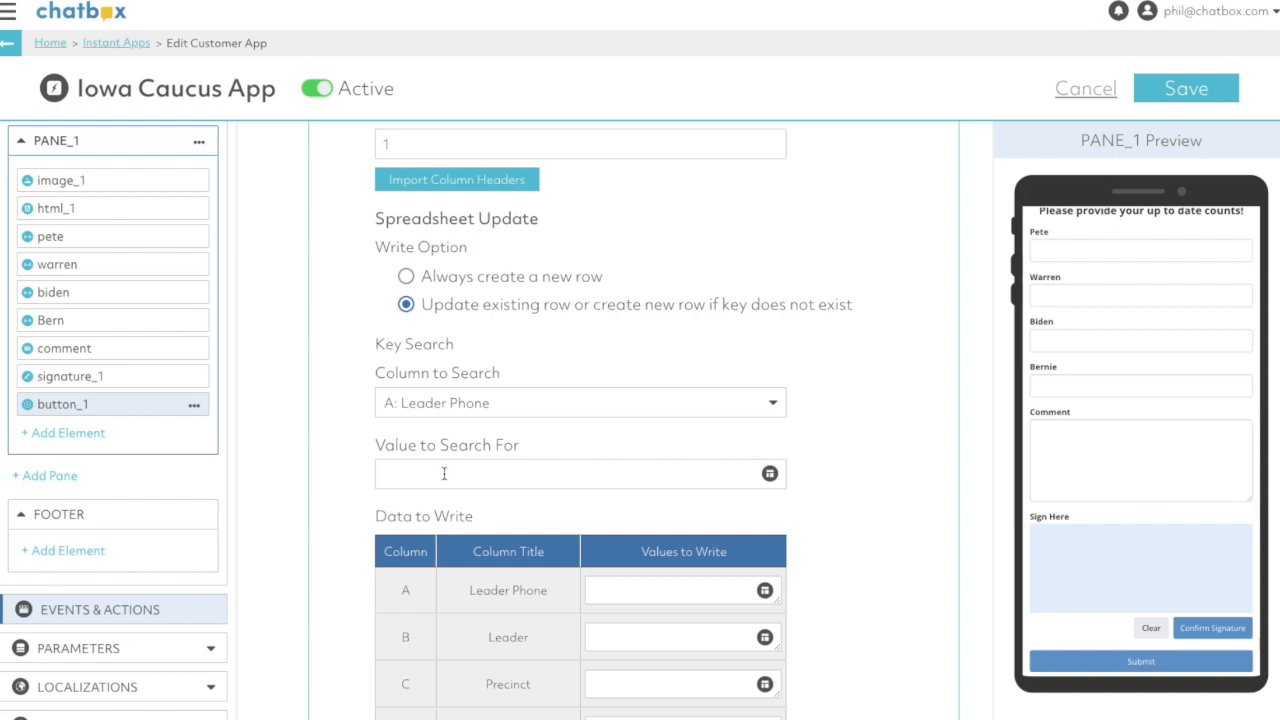
text({$.conversation.customerPhone)
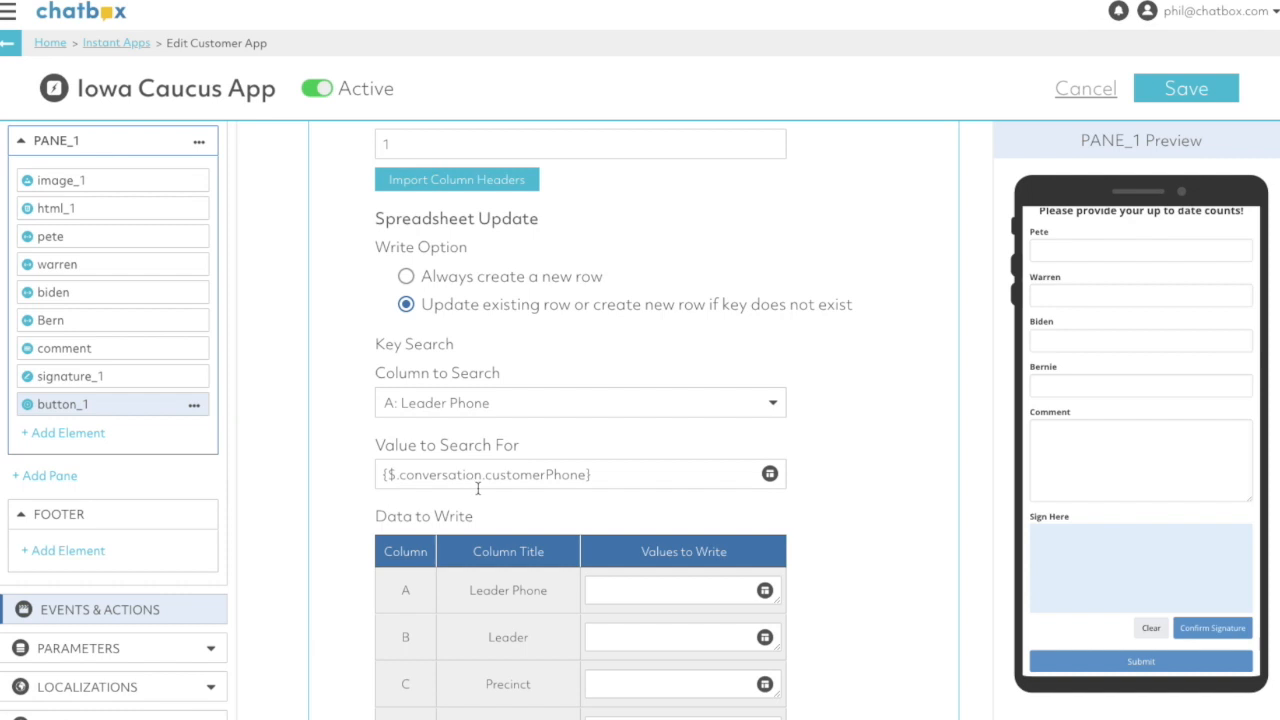
- Change the key search value to {$.conversation.customerChannel} and write the same value to the Leader Phone column
click(579, 474)
key(BackSpace)
key(BackSpace)
key(BackSpace)
key(BackSpace)
key(BackSpace)
text(Channel)
triple_click(585, 474)
key(ctrl+c)
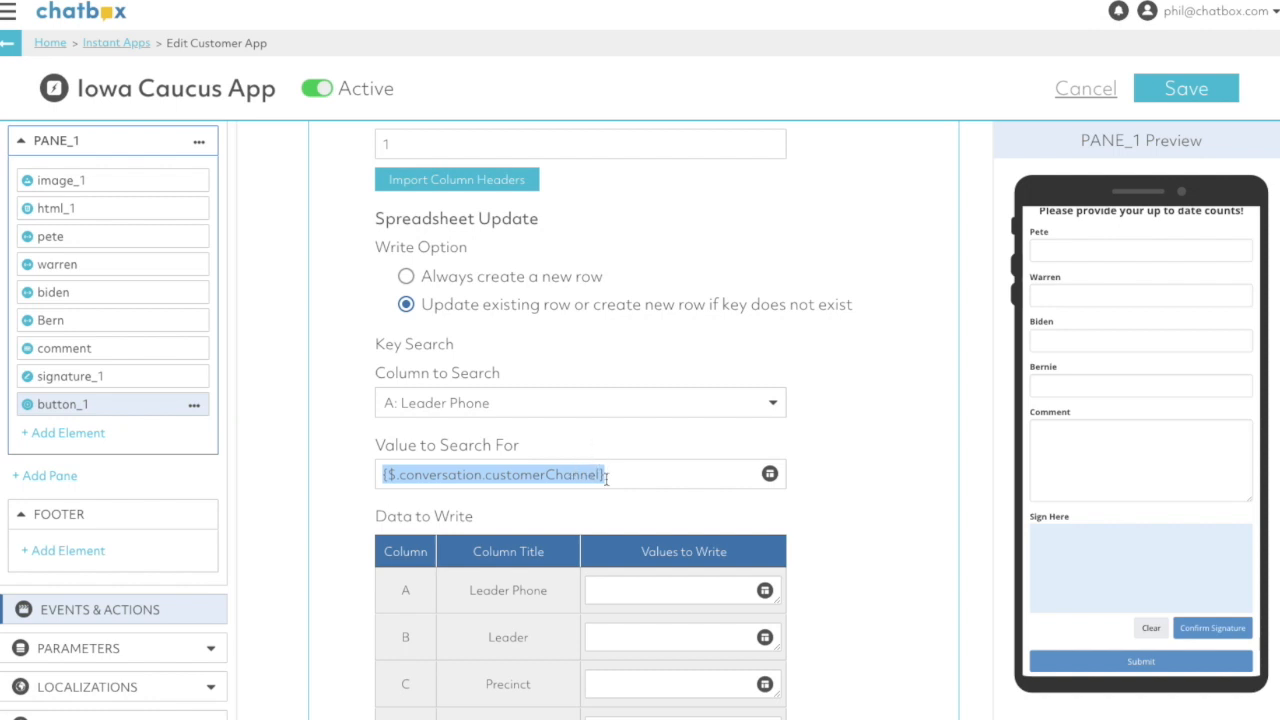
click(642, 581)
key(ctrl+v)
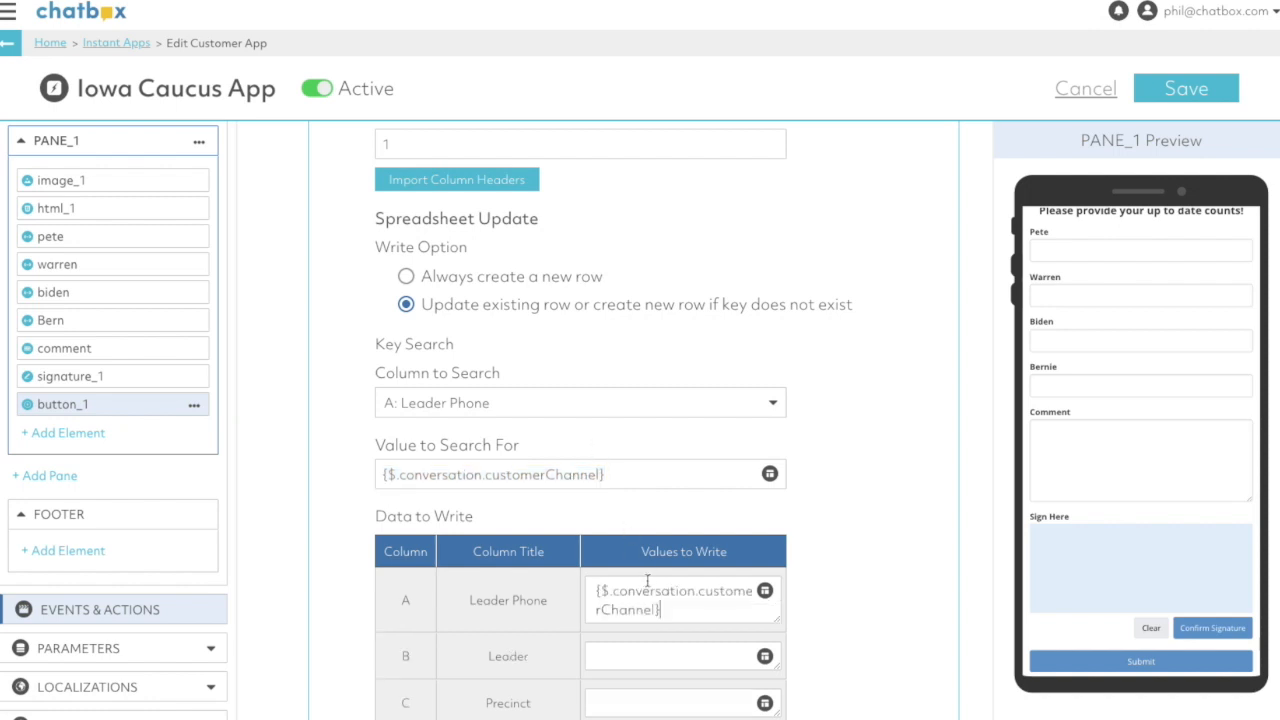
- Set the Leader column's value to {$.conversation.customerName} and the Precinct column's value to {$.customer.Precinct}
click(635, 651)
text({$.conv)
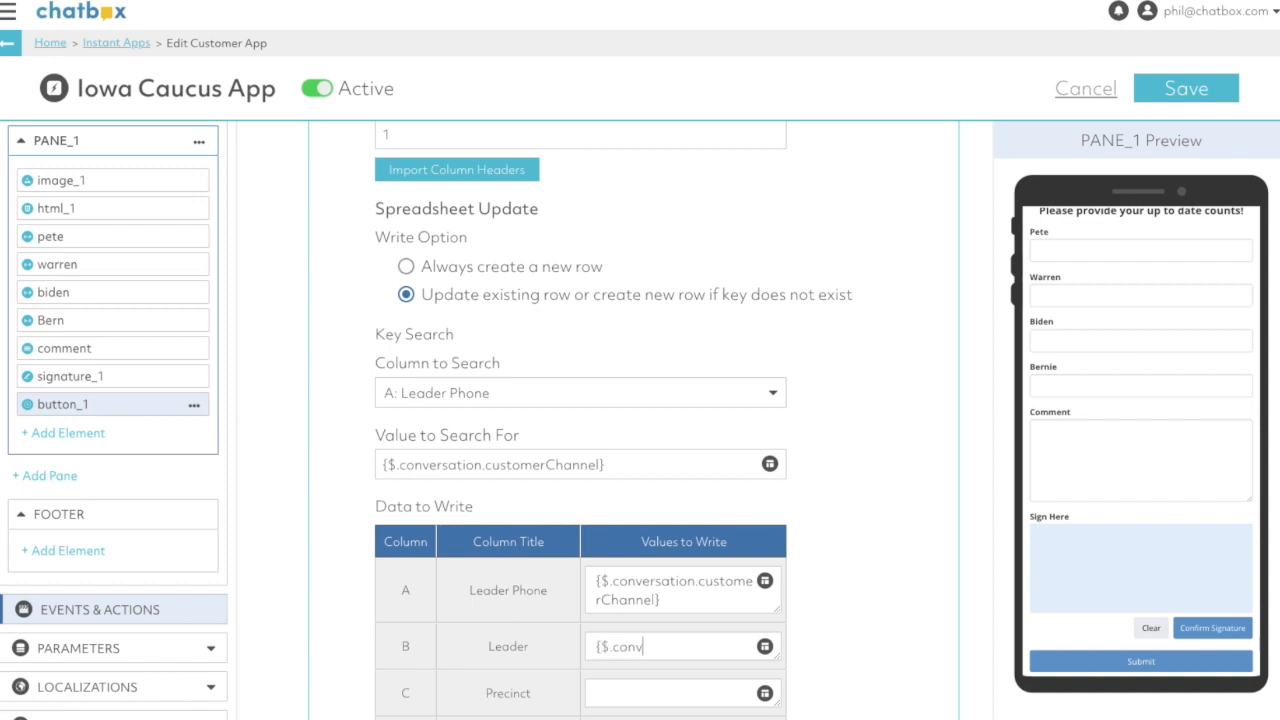
text(ersation.customerName)
scroll(621, 503, down, 3)
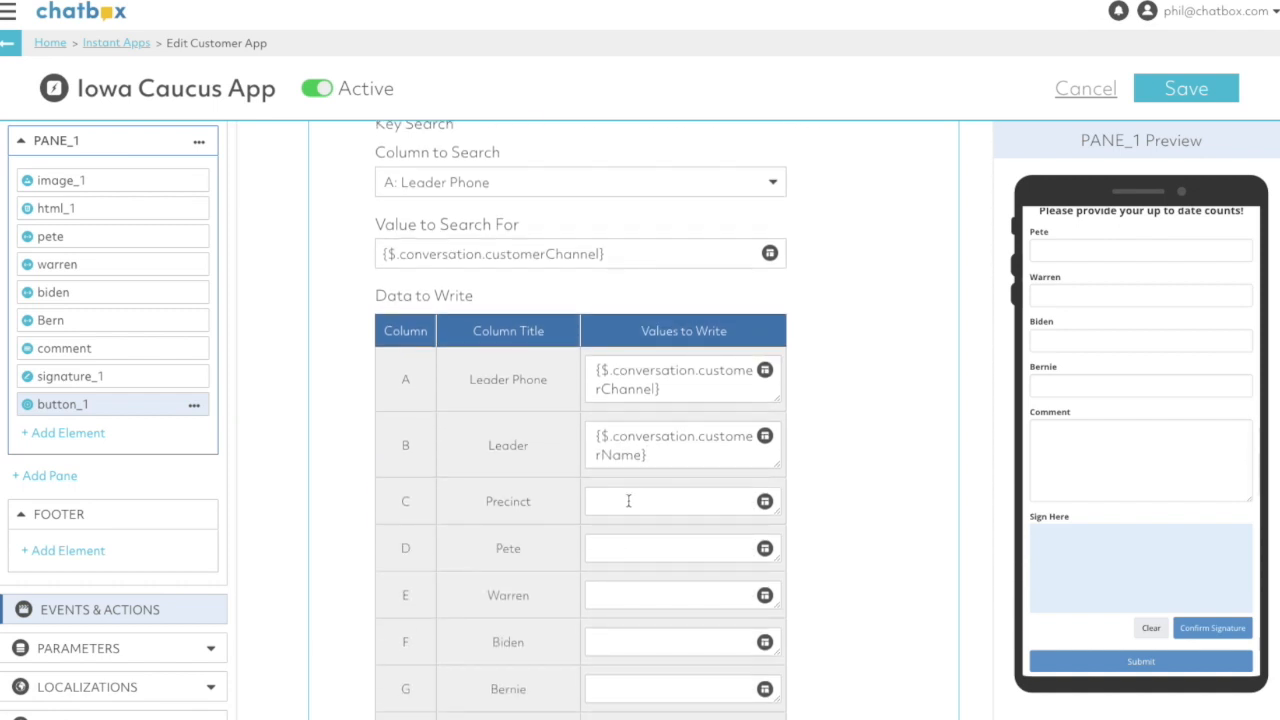
text({$.customer.Precinct)
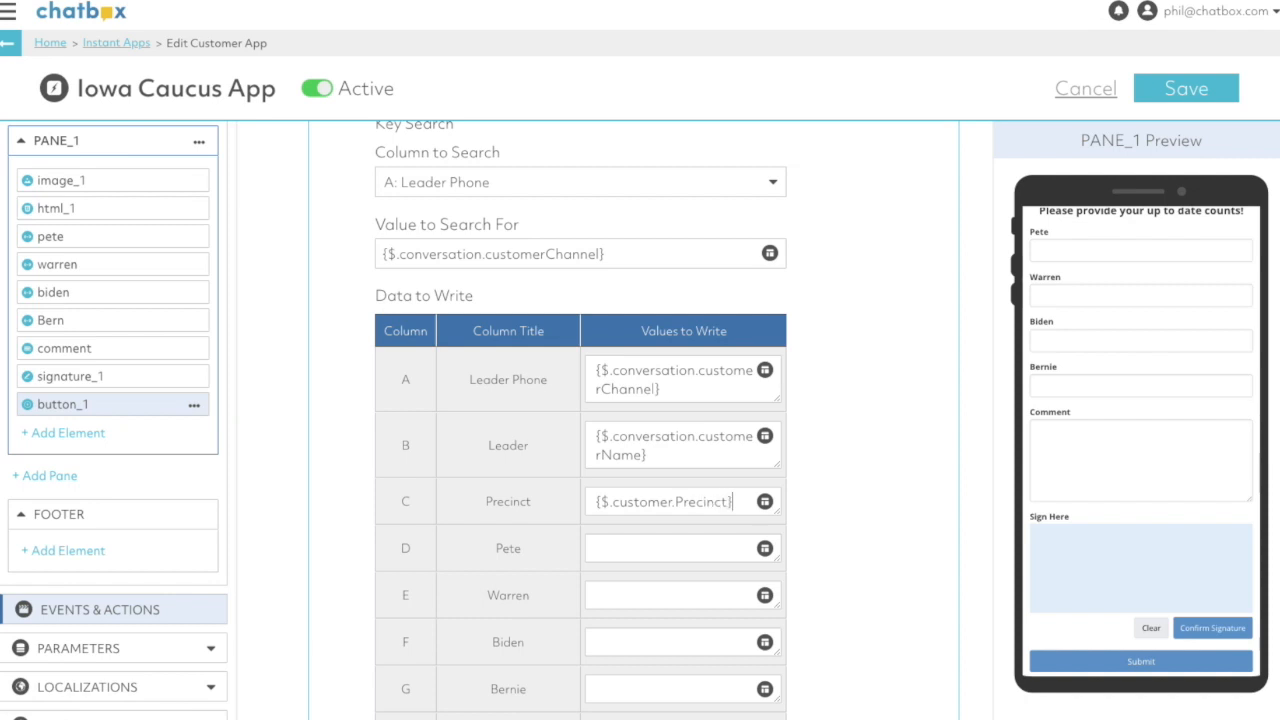
- Map the Pete, Warren, Biden, Bernie and Comment columns to the pane elements pete, warren, biden, Bern and comment
drag(100, 240, 663, 543)
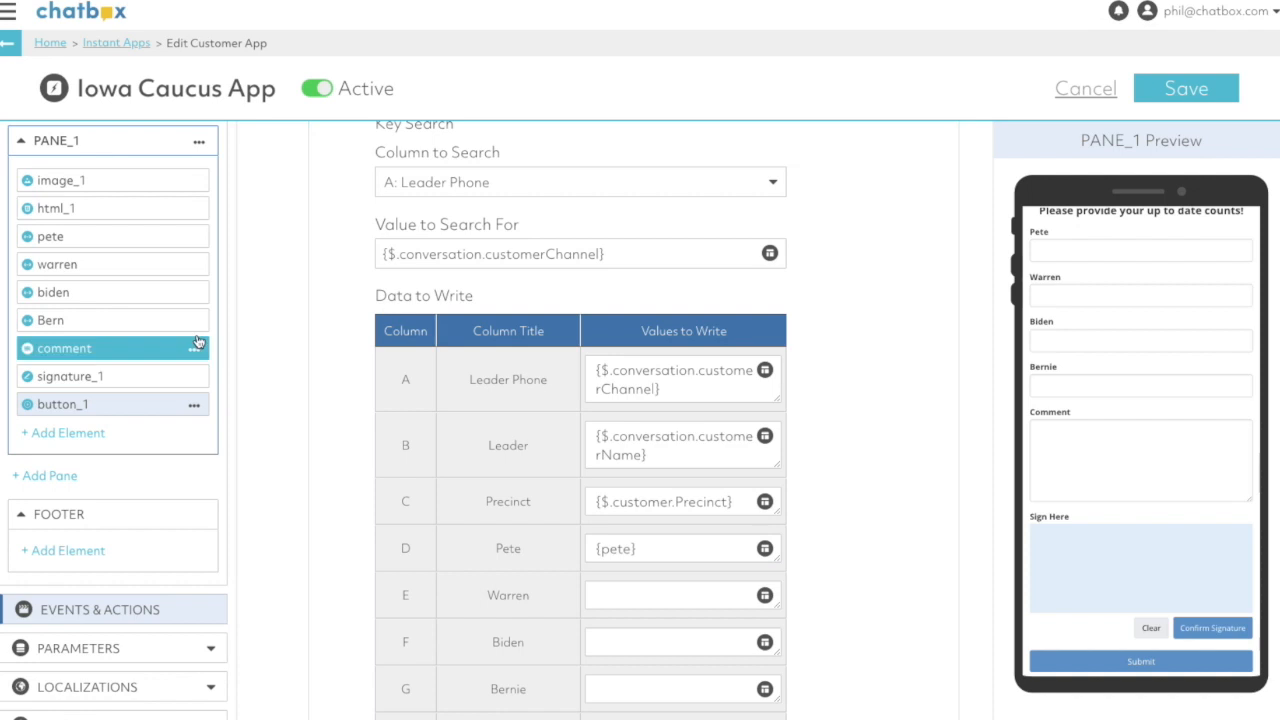
drag(80, 264, 629, 600)
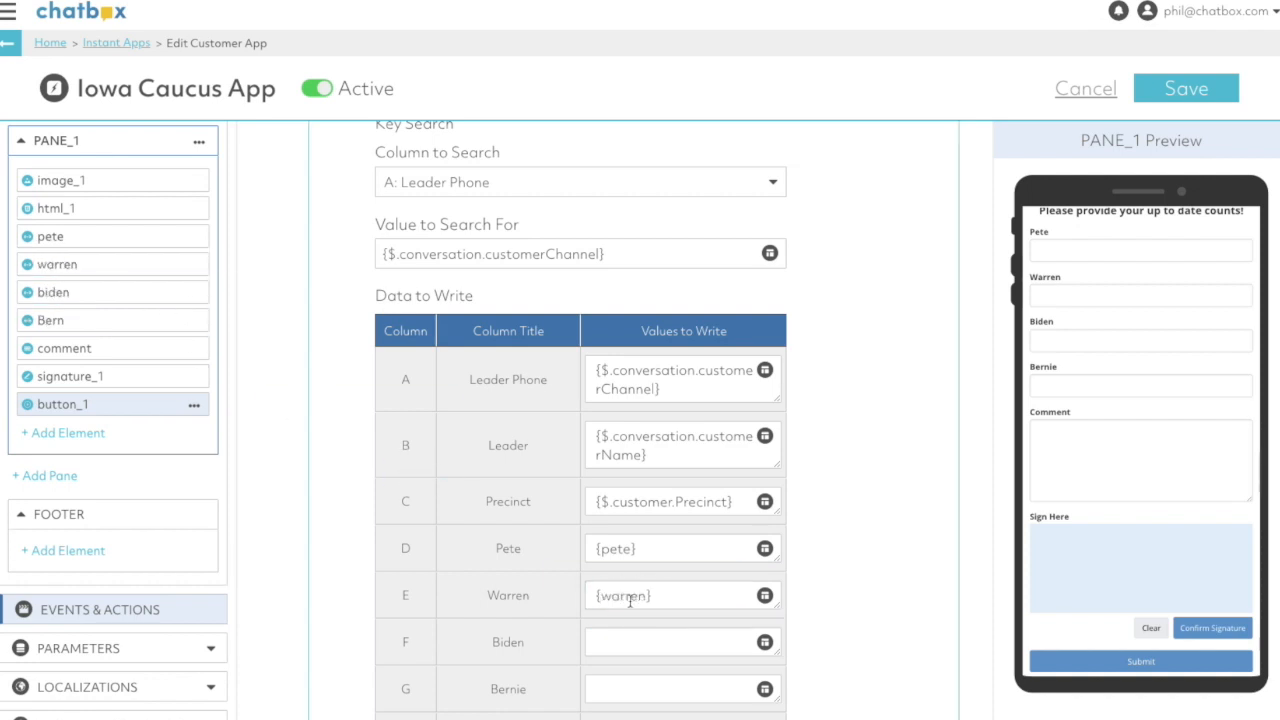
drag(70, 292, 636, 645)
drag(115, 322, 680, 676)
scroll(680, 676, down, 4)
drag(137, 352, 684, 536)
- Set the Timestamp column's value to {$.dateTime} and save the app
click(636, 585)
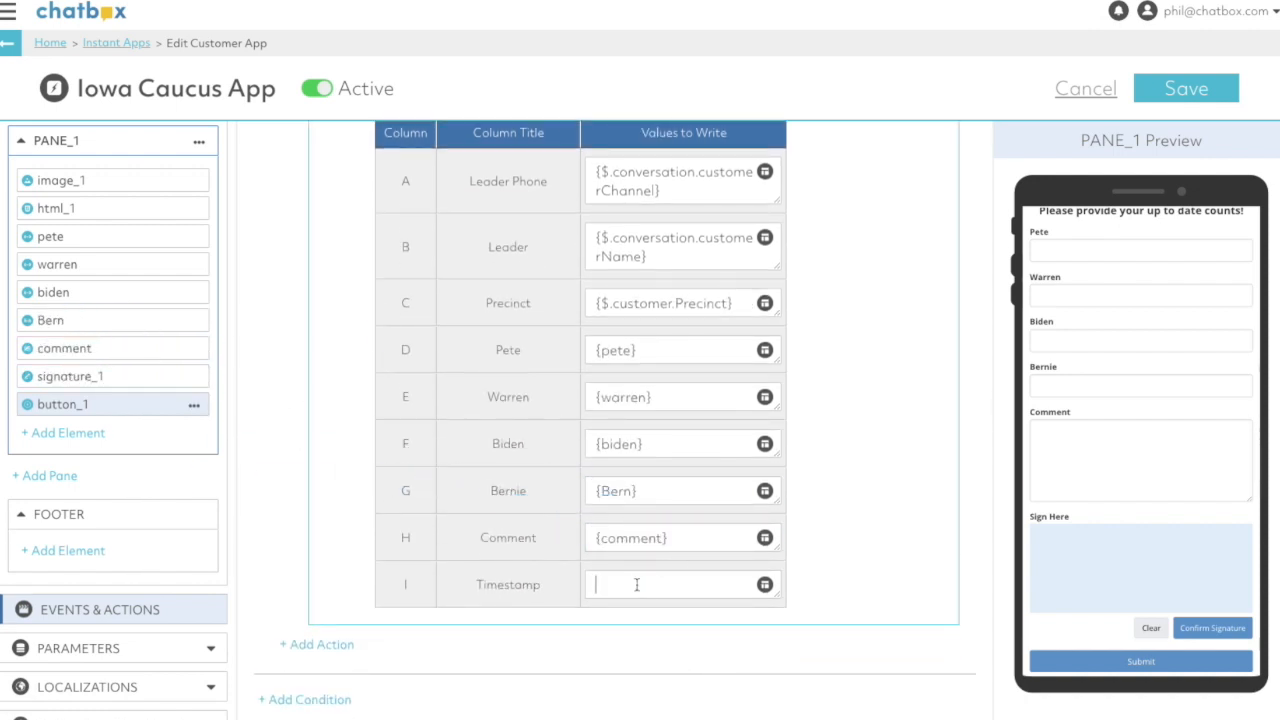
text({$.d)
text(ateim)
text(Time)
click(1186, 89)
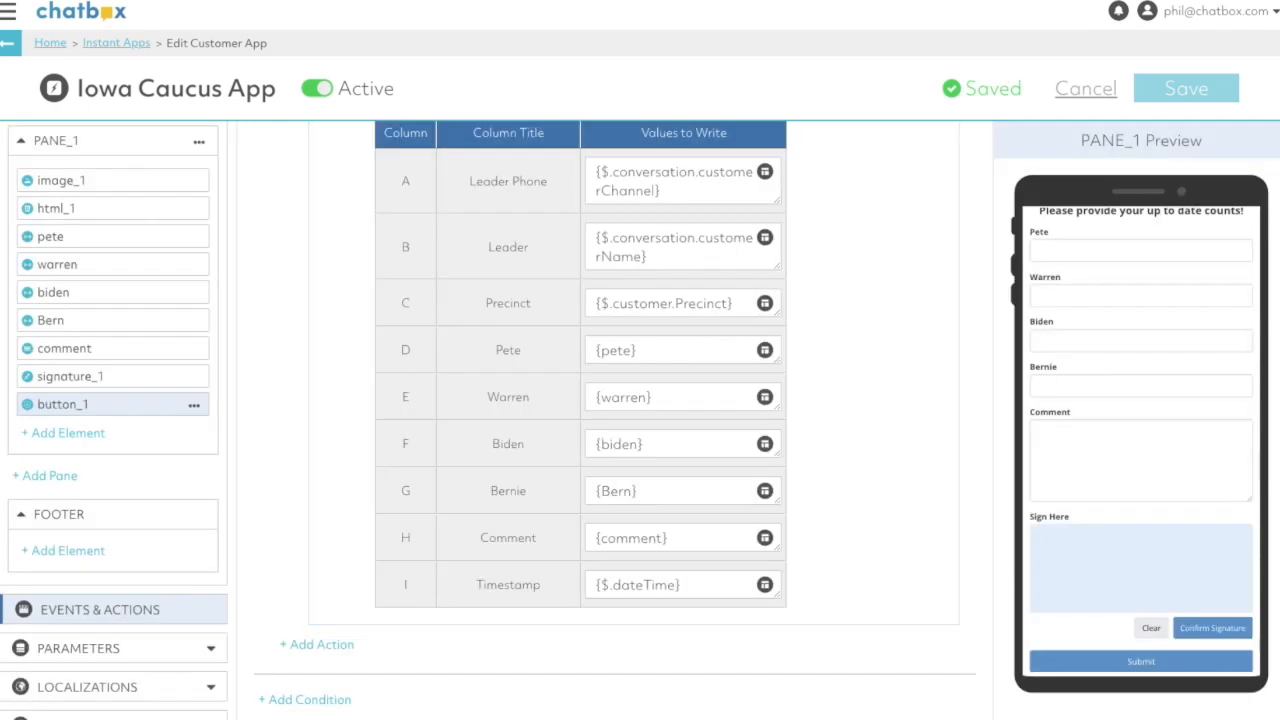
- Add a Show Alert Dialog action after the sheet write with the message "Results Submitted!"
click(315, 648)
scroll(495, 640, down, 10)
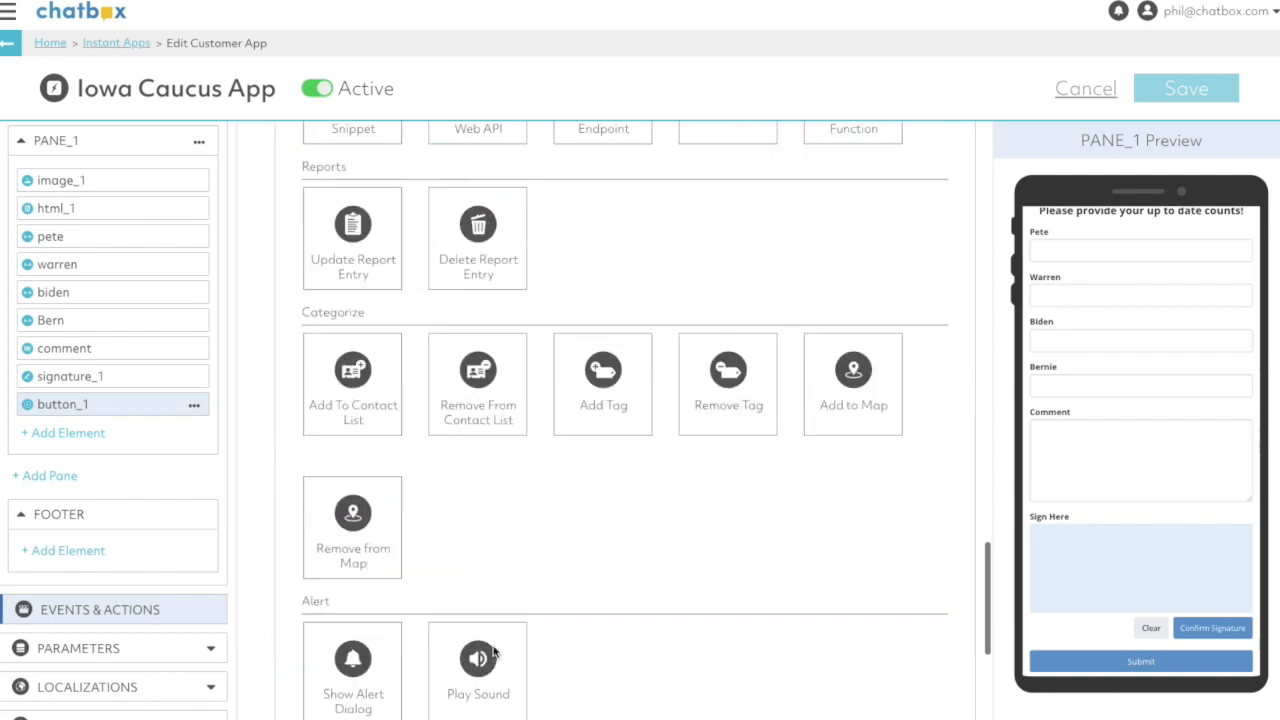
scroll(499, 612, up, 1)
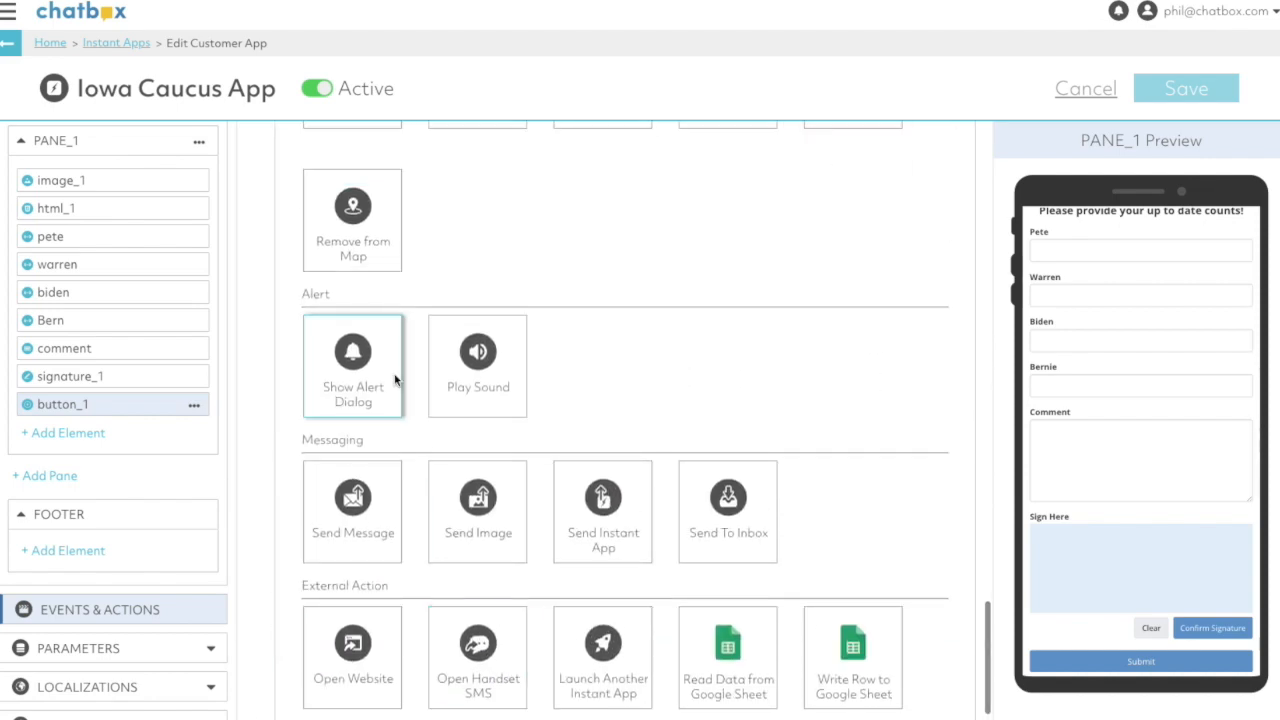
click(355, 355)
click(523, 602)
text(Results Submi)
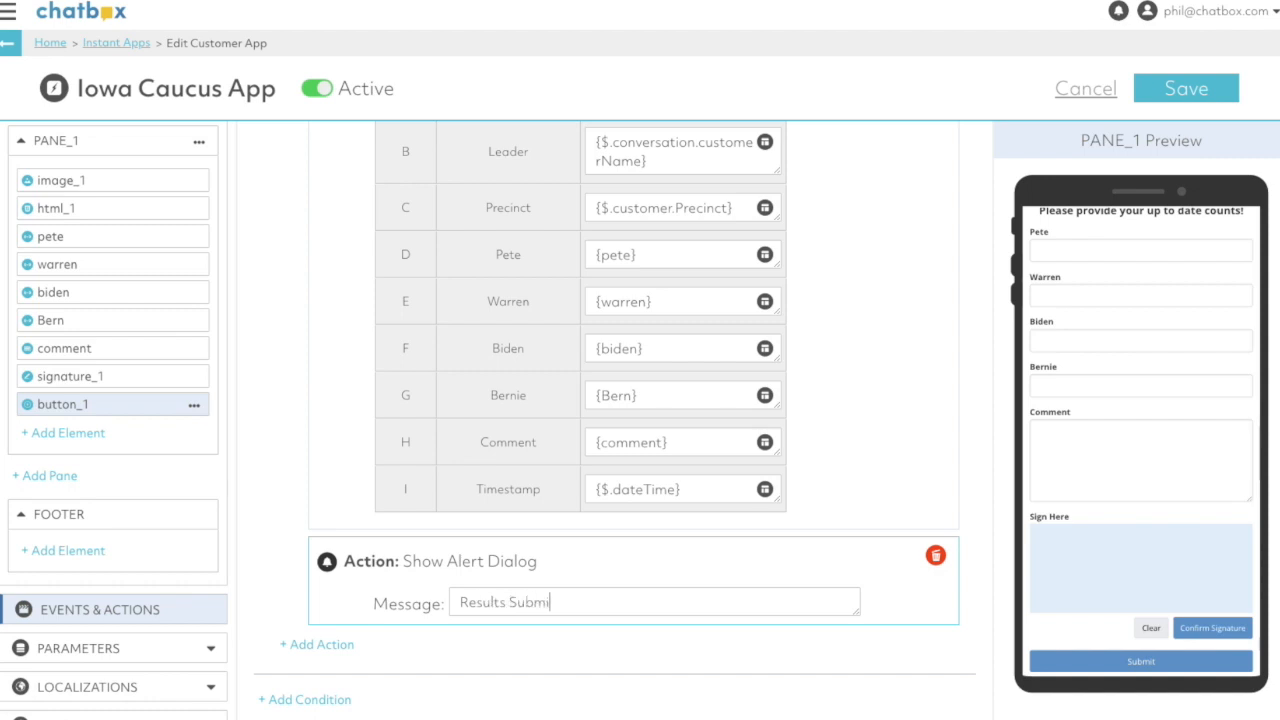
text(tted!)
- Add a Play Sound action with the Ascending Tone at volume 100 after the alert dialog, and save the app
click(318, 645)
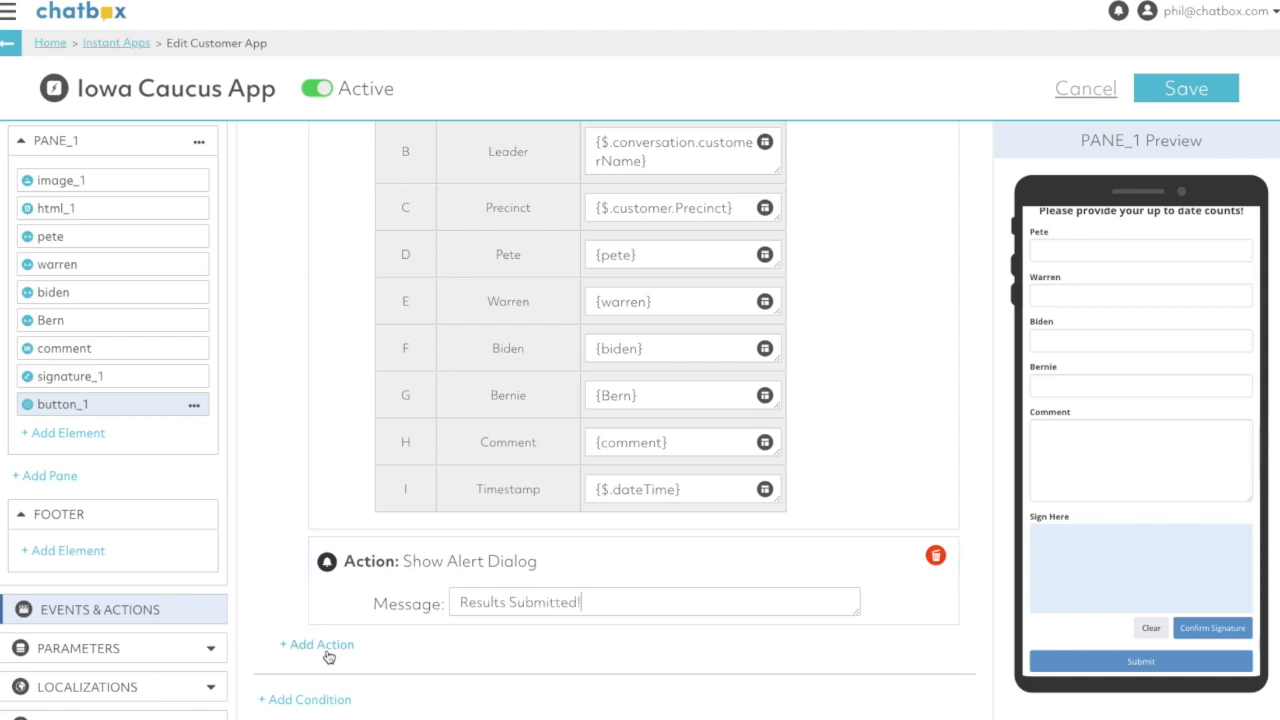
scroll(480, 660, down, 5)
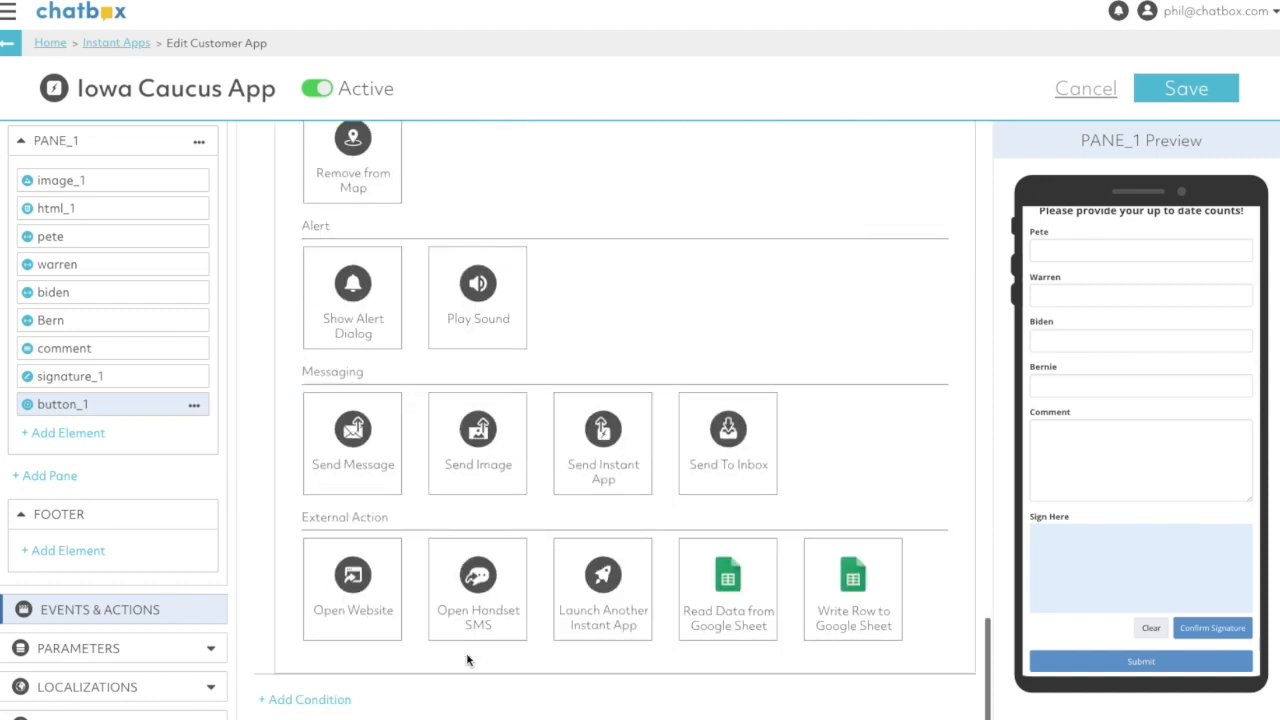
click(462, 322)
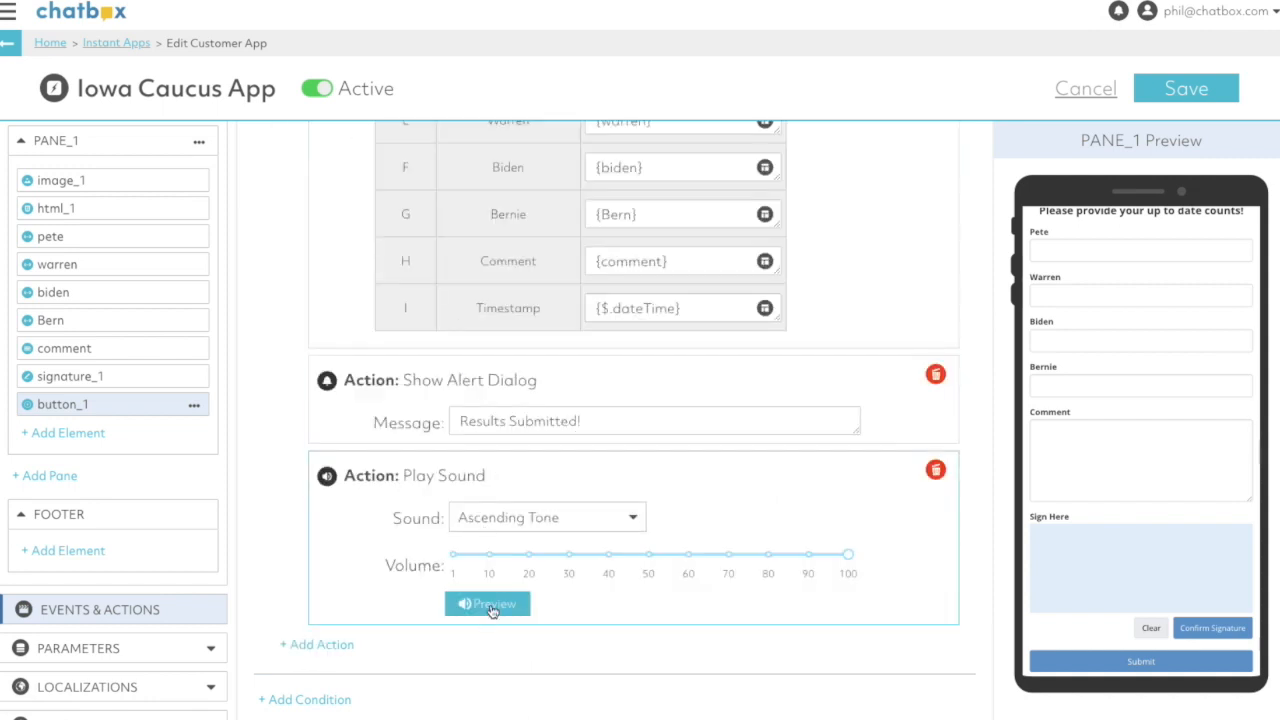
click(1187, 89)
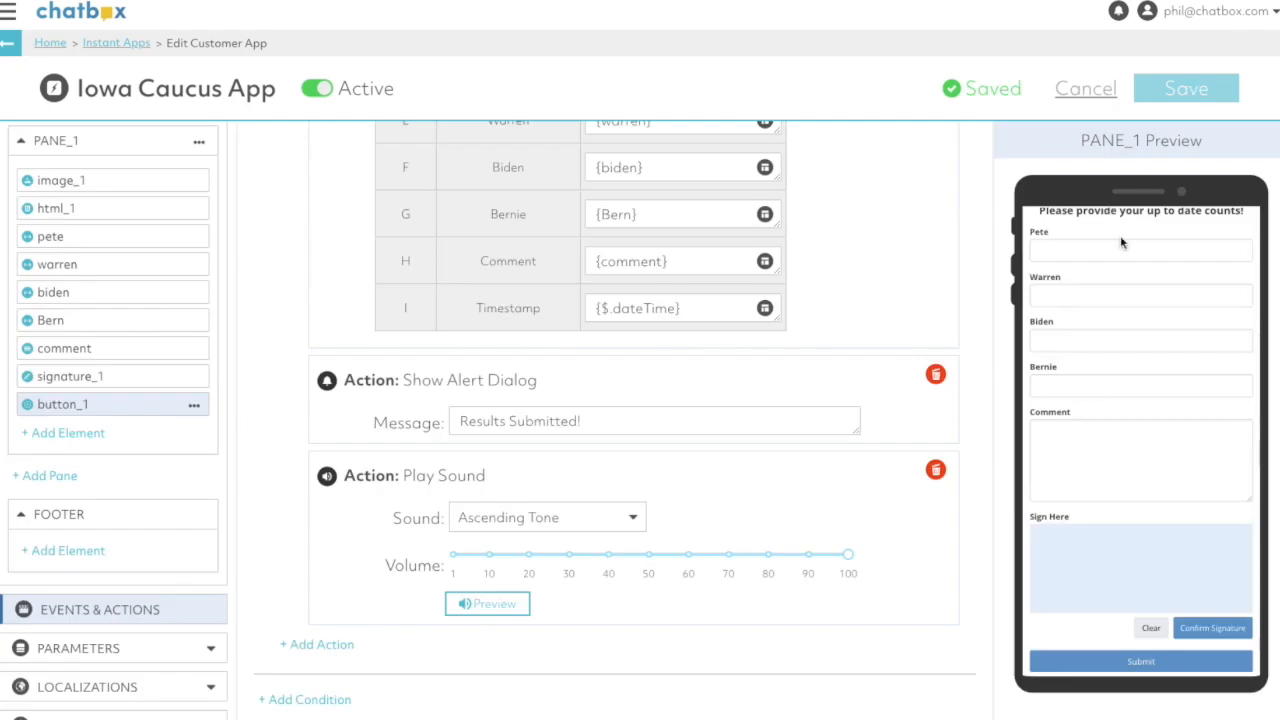
- Review the finished form in the PANE_1 preview and the overview of app and pane events
scroll(1074, 350, down, 1)
scroll(1082, 341, up, 1)
scroll(1083, 345, down, 1)
scroll(1082, 341, up, 1)
scroll(1082, 341, up, 1)
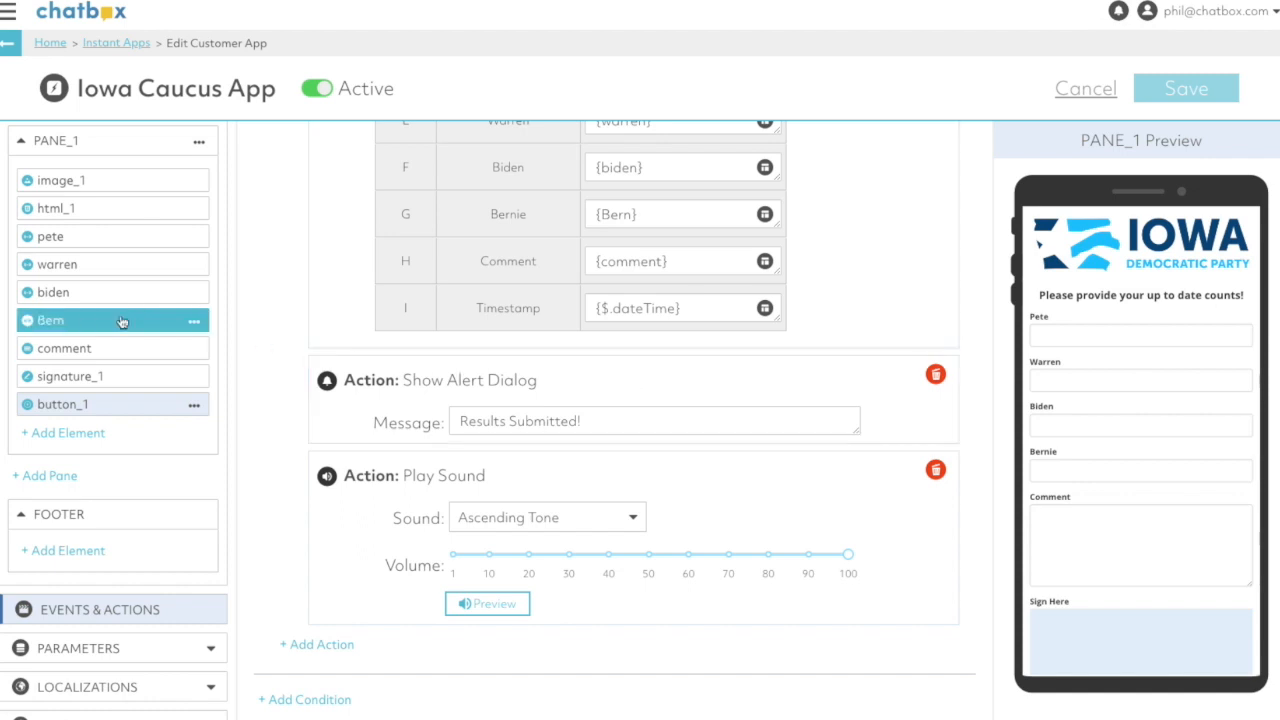
click(85, 612)
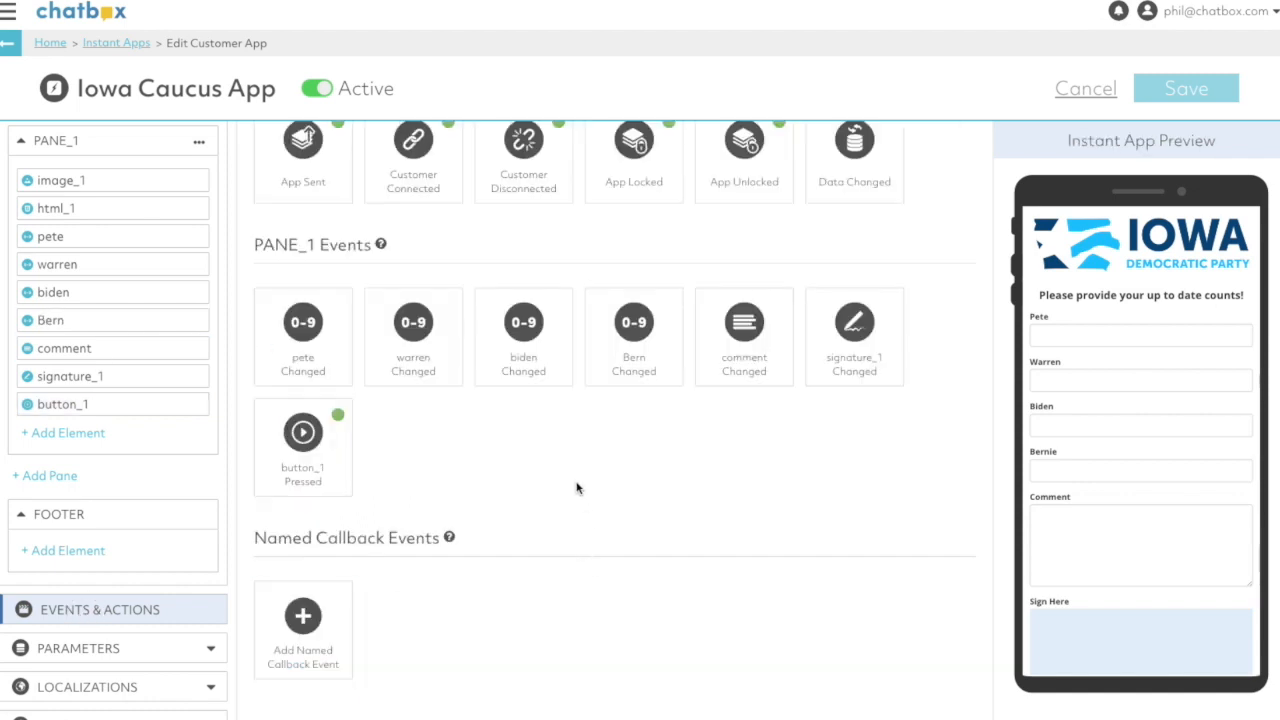
scroll(575, 487, up, 2)
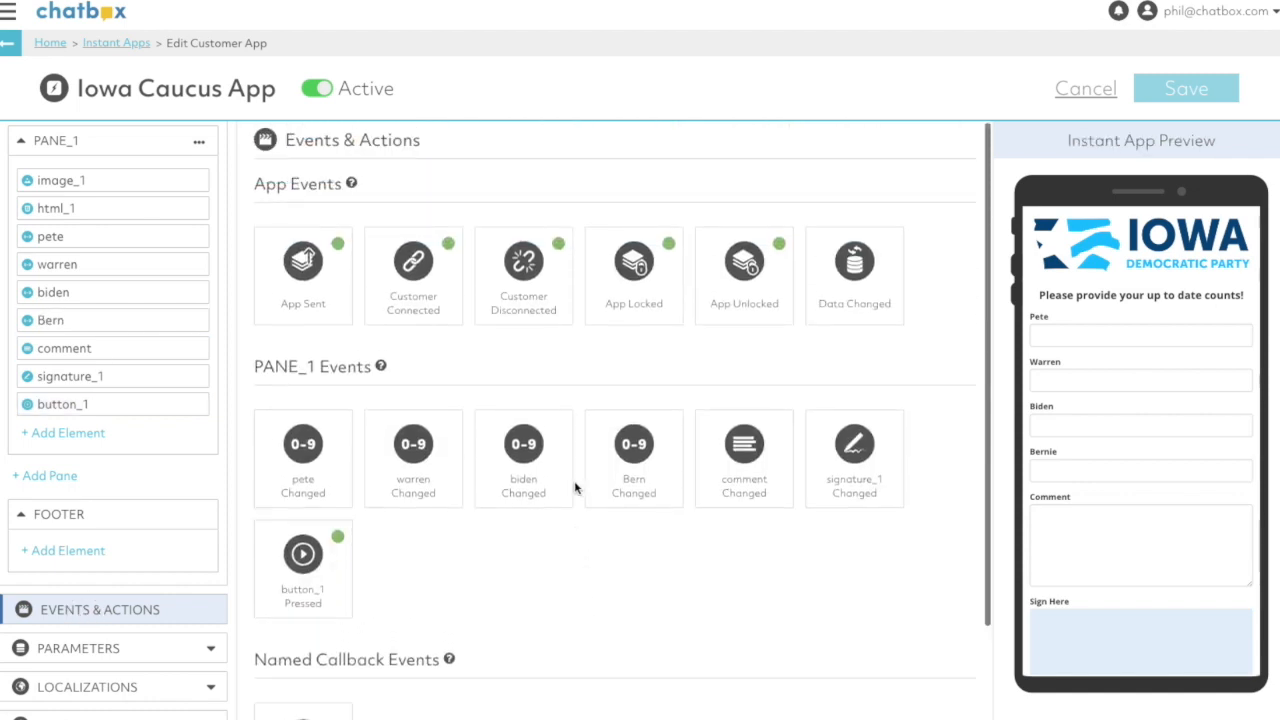
- Start a new bulk action under Automations and target the Captains contact list
click(50, 44)
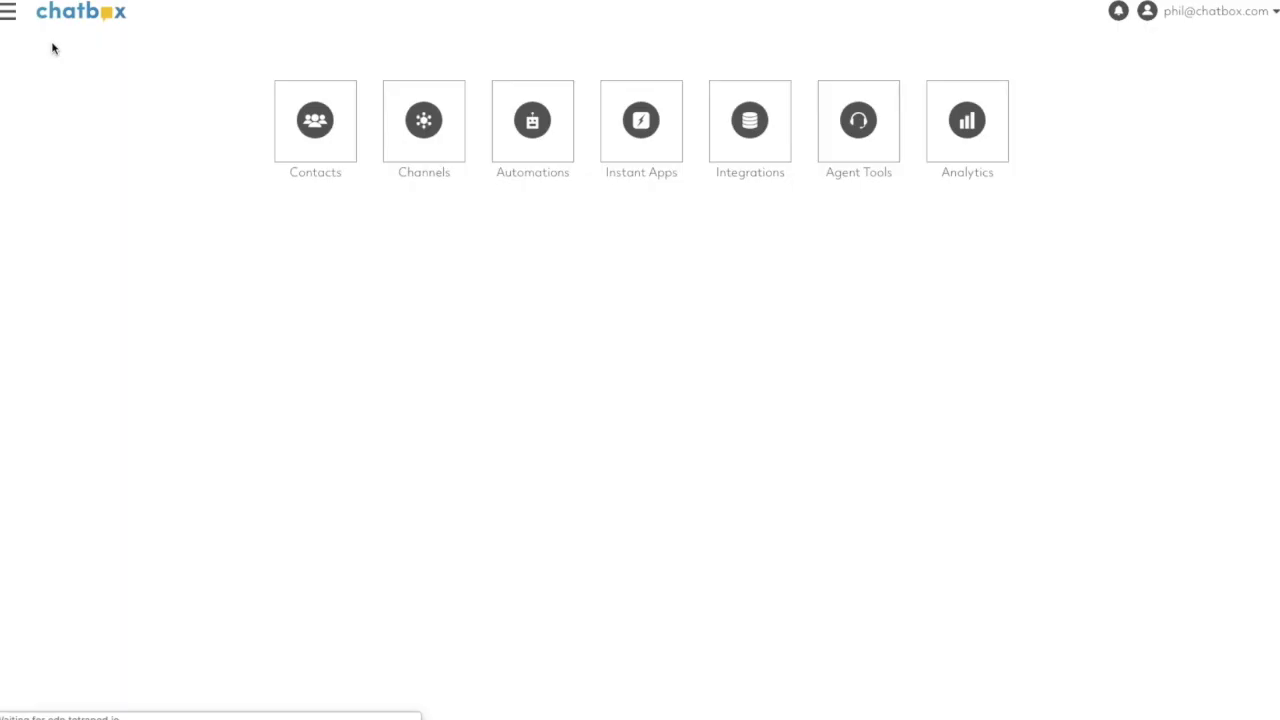
click(531, 120)
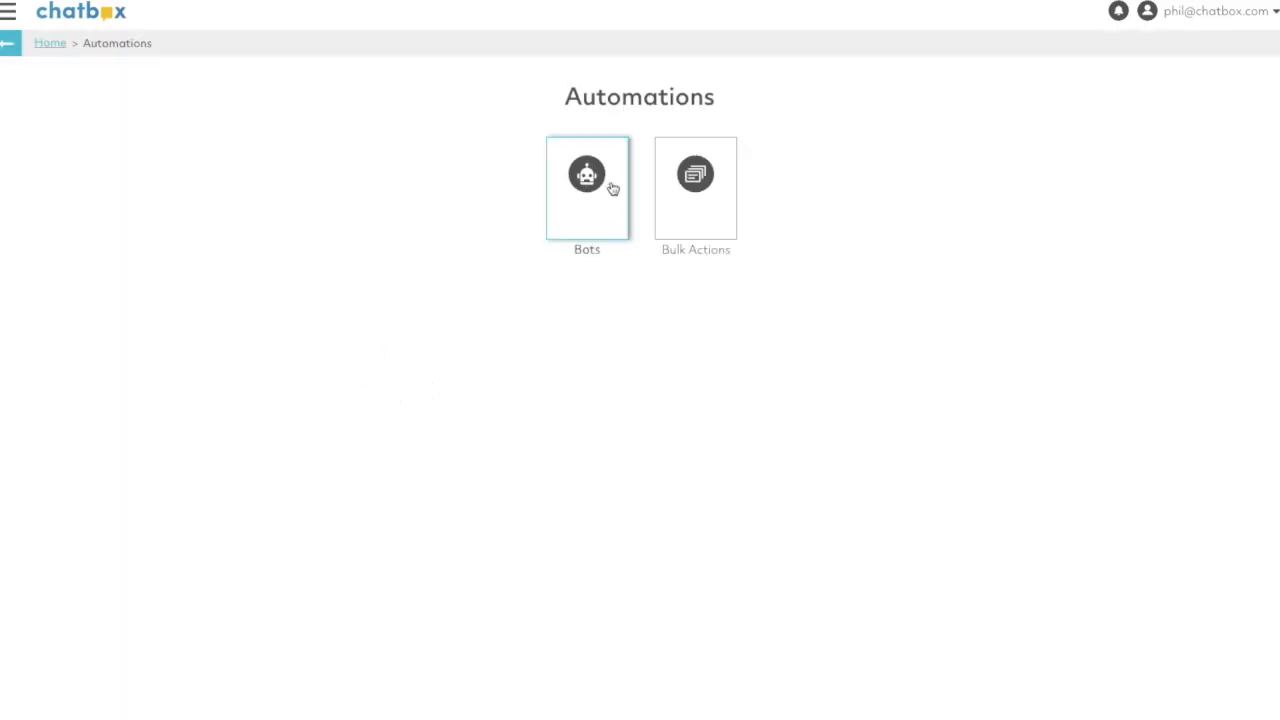
click(700, 178)
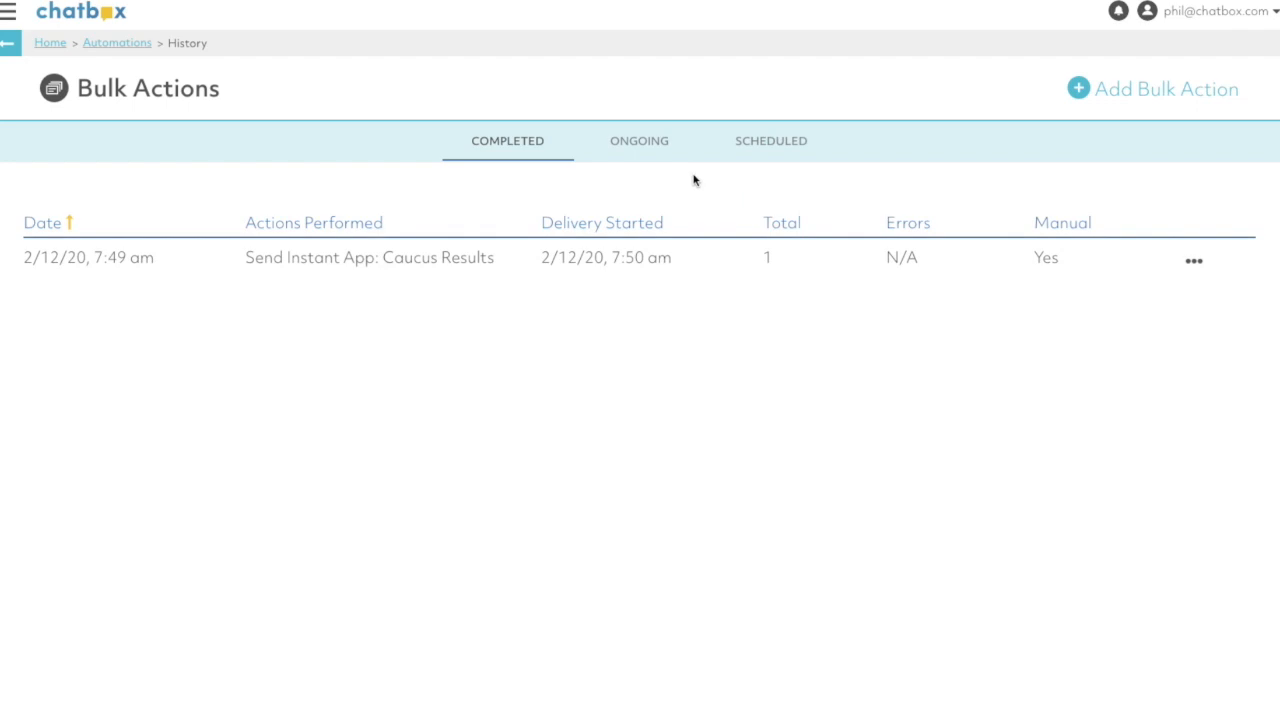
click(1097, 88)
scroll(399, 185, down, 1)
click(399, 185)
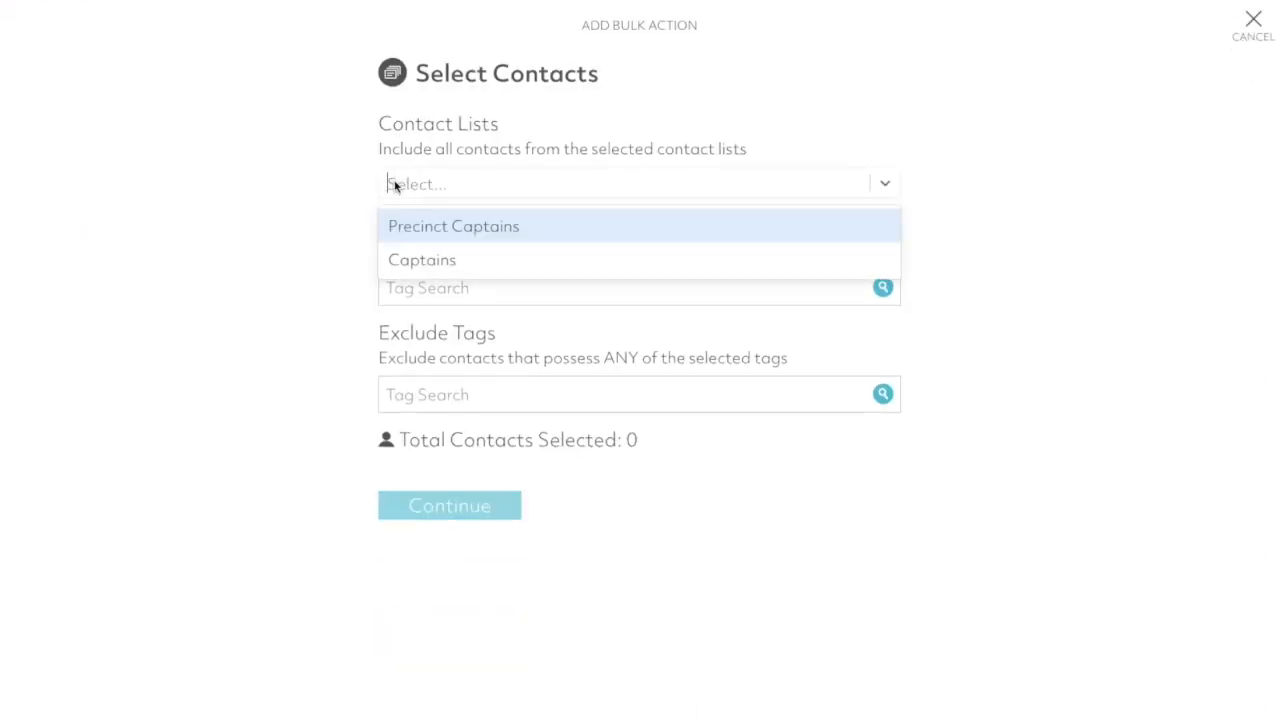
click(421, 262)
click(449, 505)
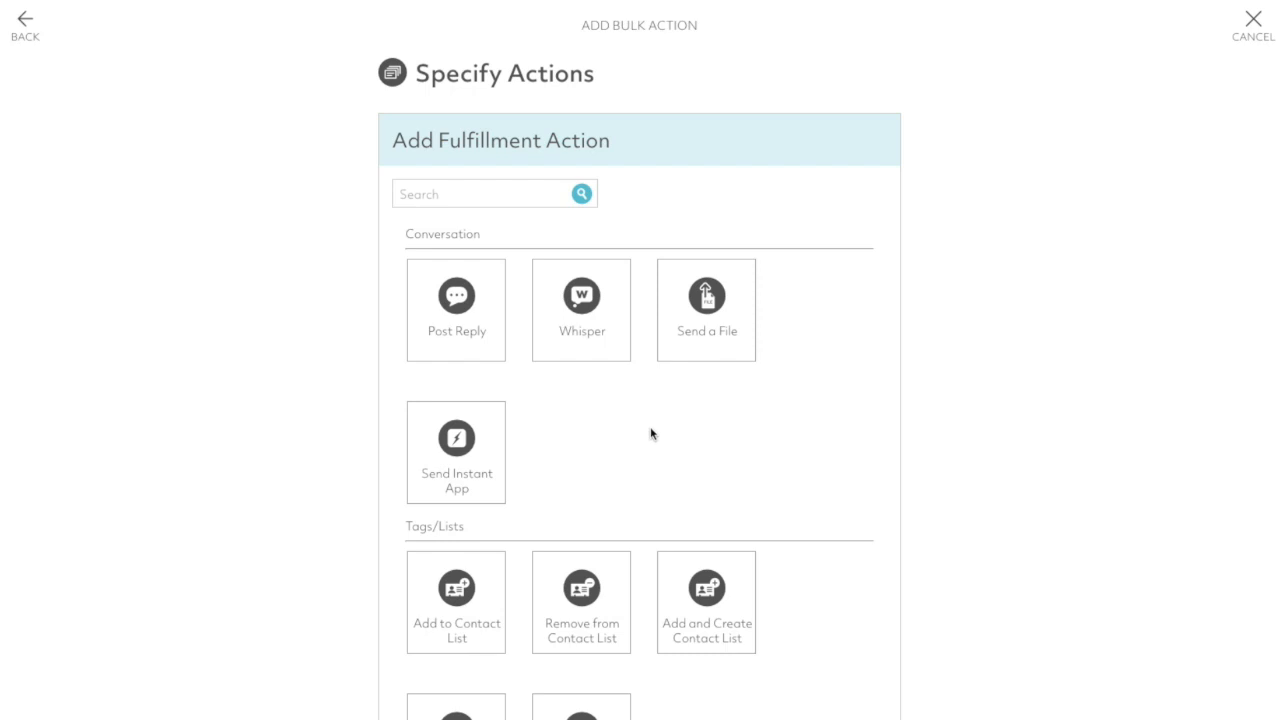
- Add a Send Instant App fulfillment action that sends the Iowa Caucus App, and continue to the send options
click(455, 458)
click(445, 189)
click(475, 234)
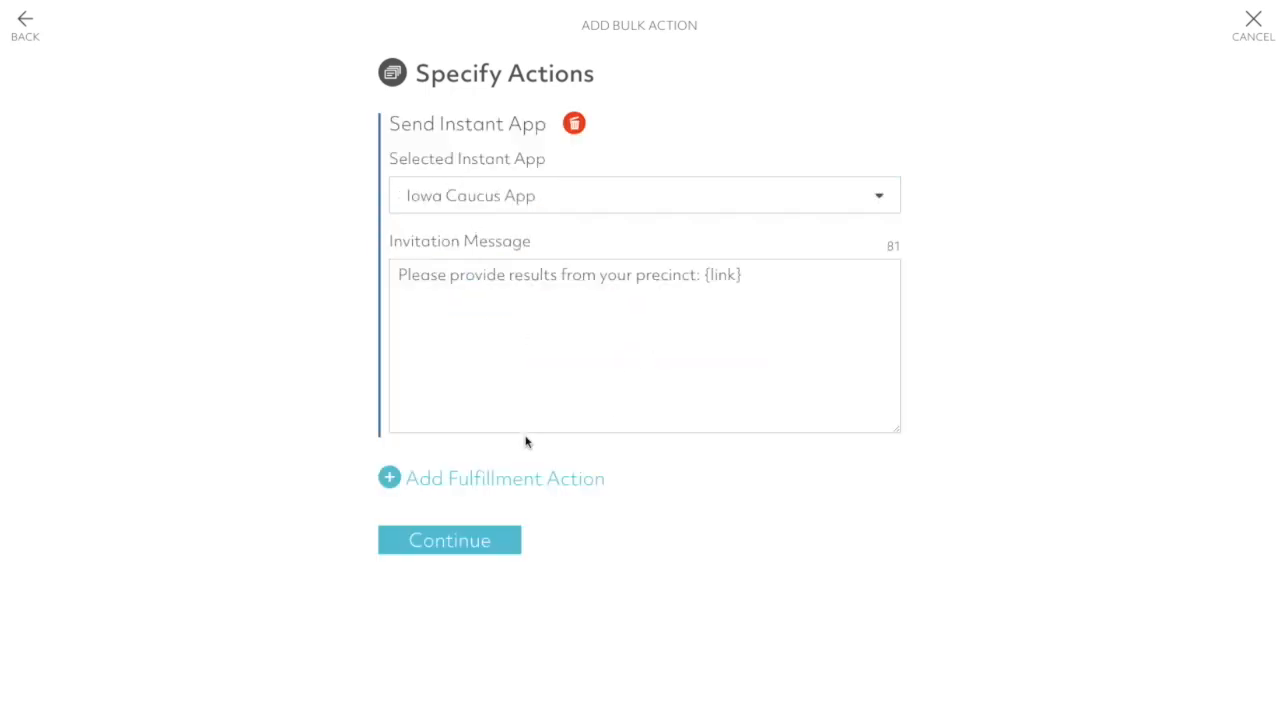
click(455, 551)
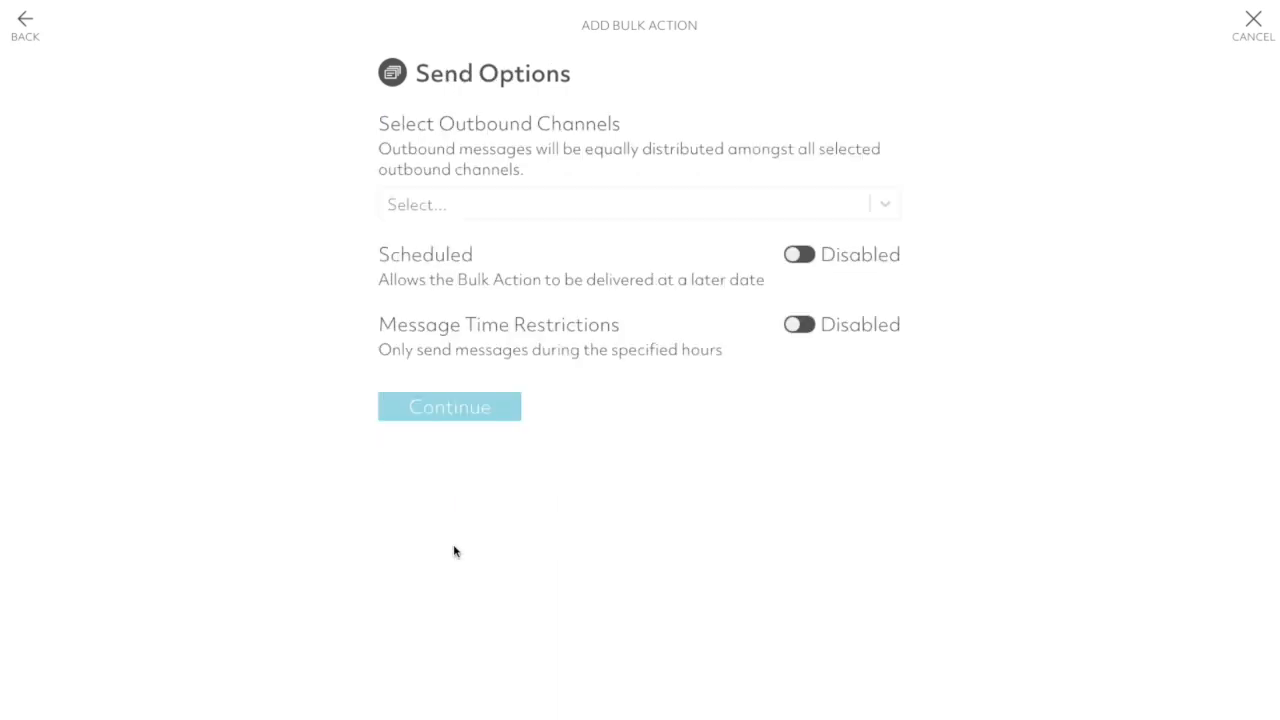
- Select the SMS phone number as outbound channel, proceed with P2P processing and create the bulk action
click(429, 207)
click(449, 251)
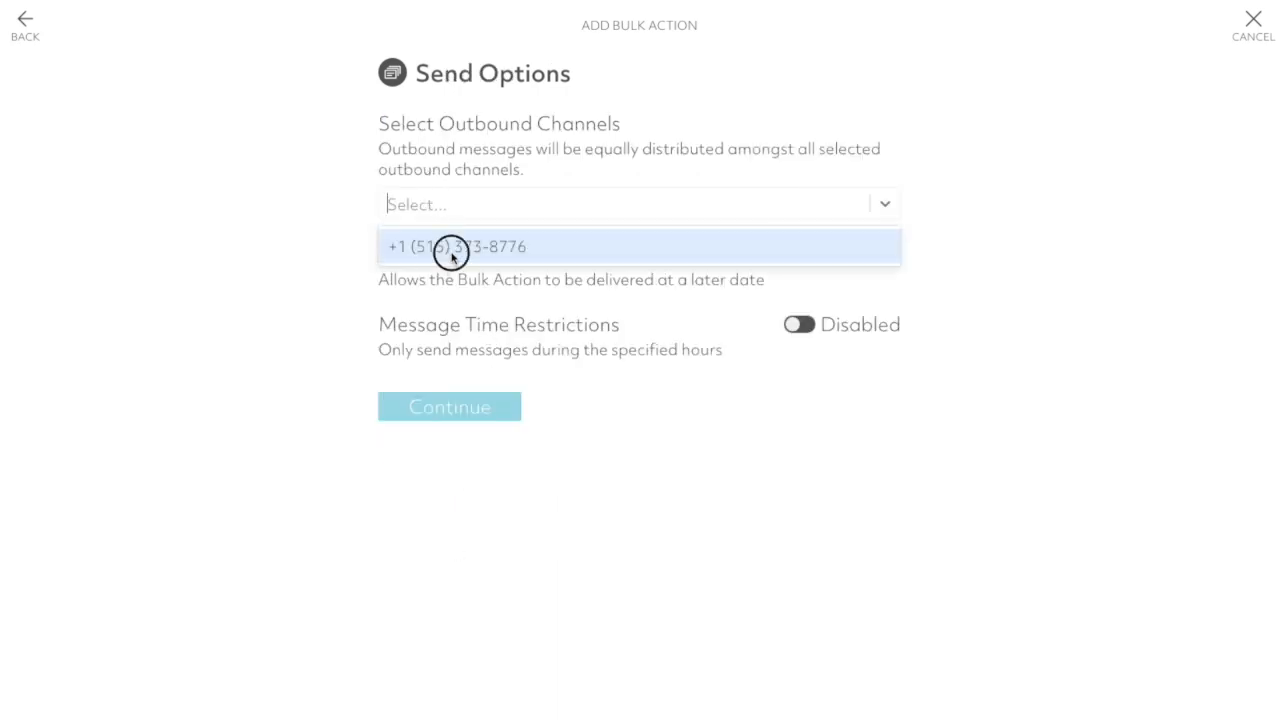
click(450, 412)
click(447, 576)
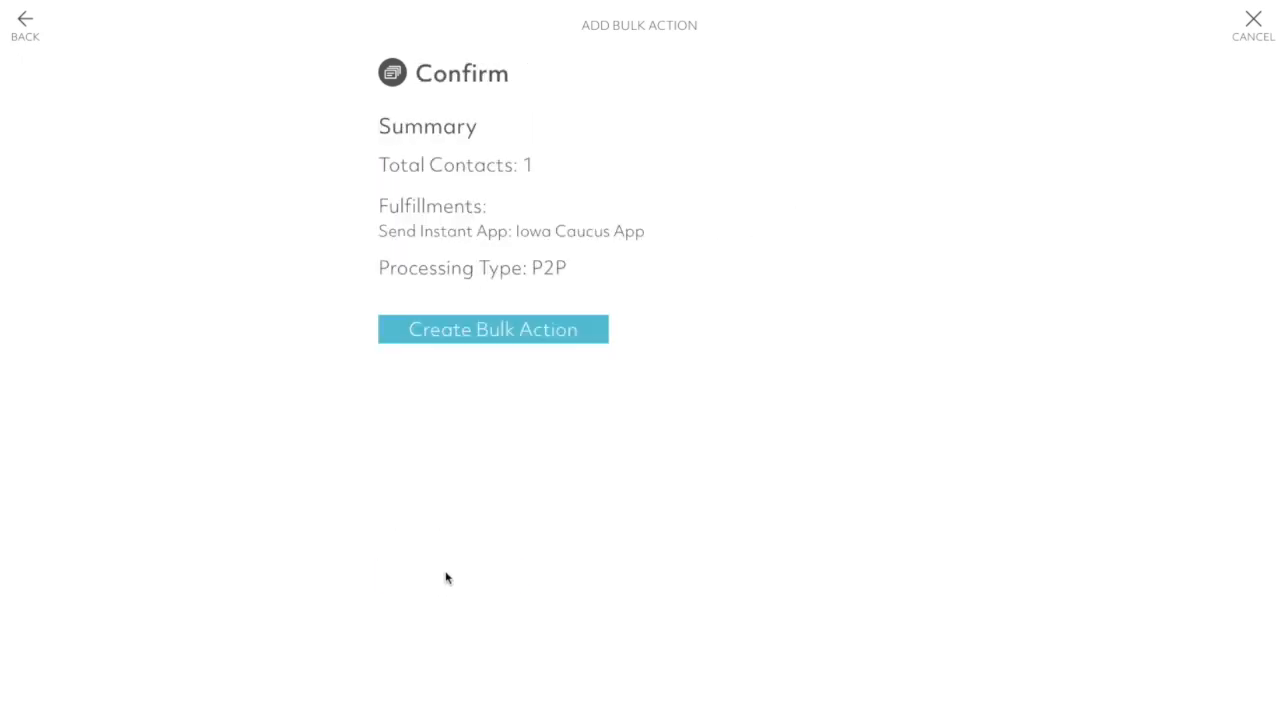
click(467, 331)
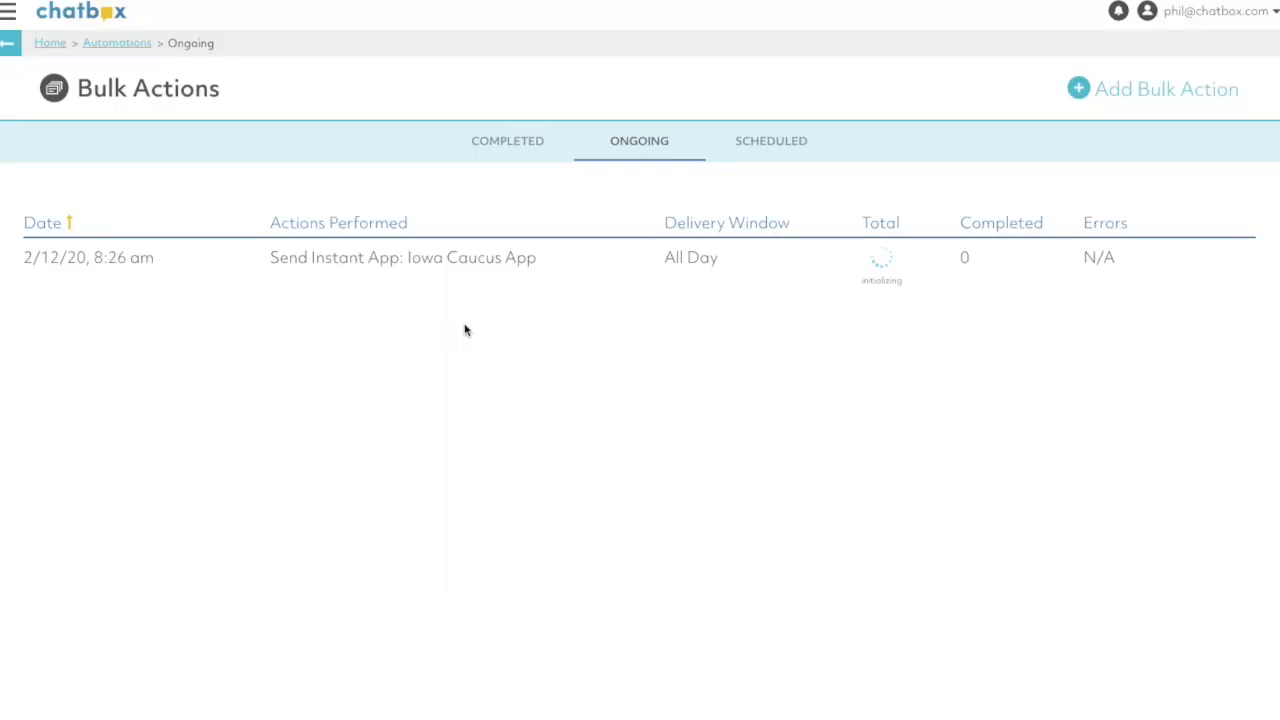
- Open the ongoing Iowa Caucus App bulk action and confirm sending it to its contact
click(527, 142)
click(669, 149)
click(1194, 265)
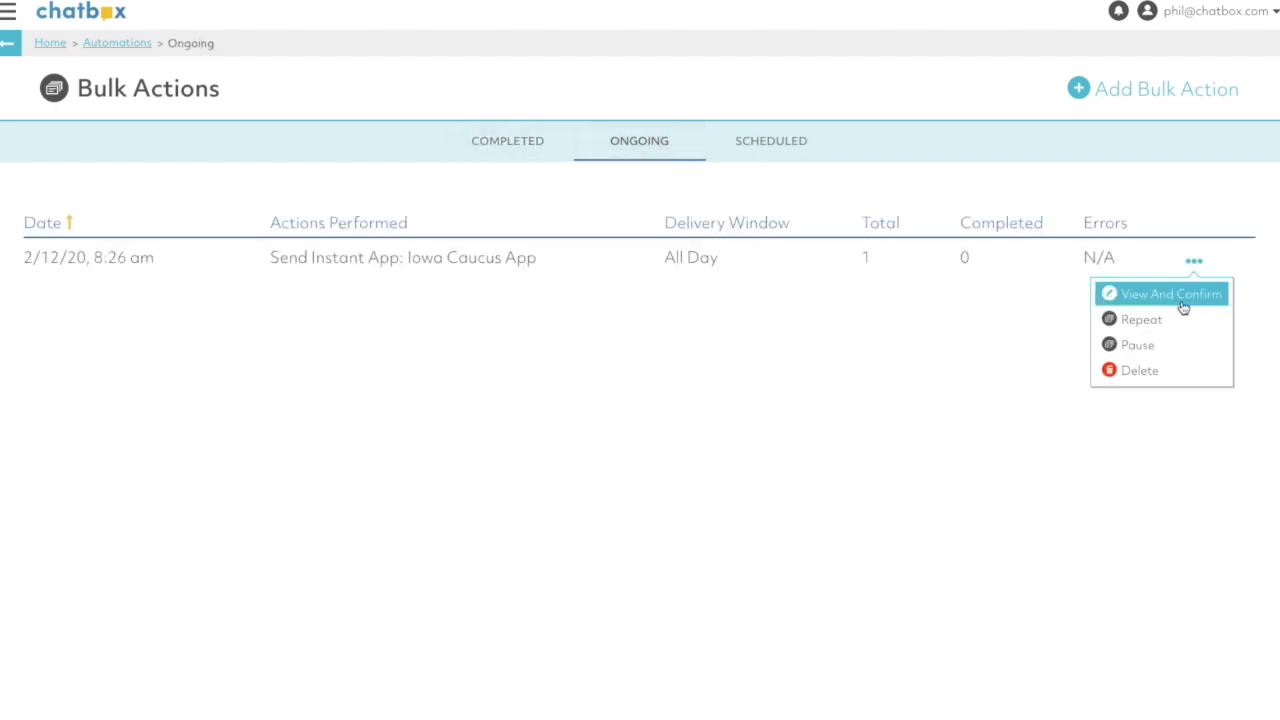
click(1189, 291)
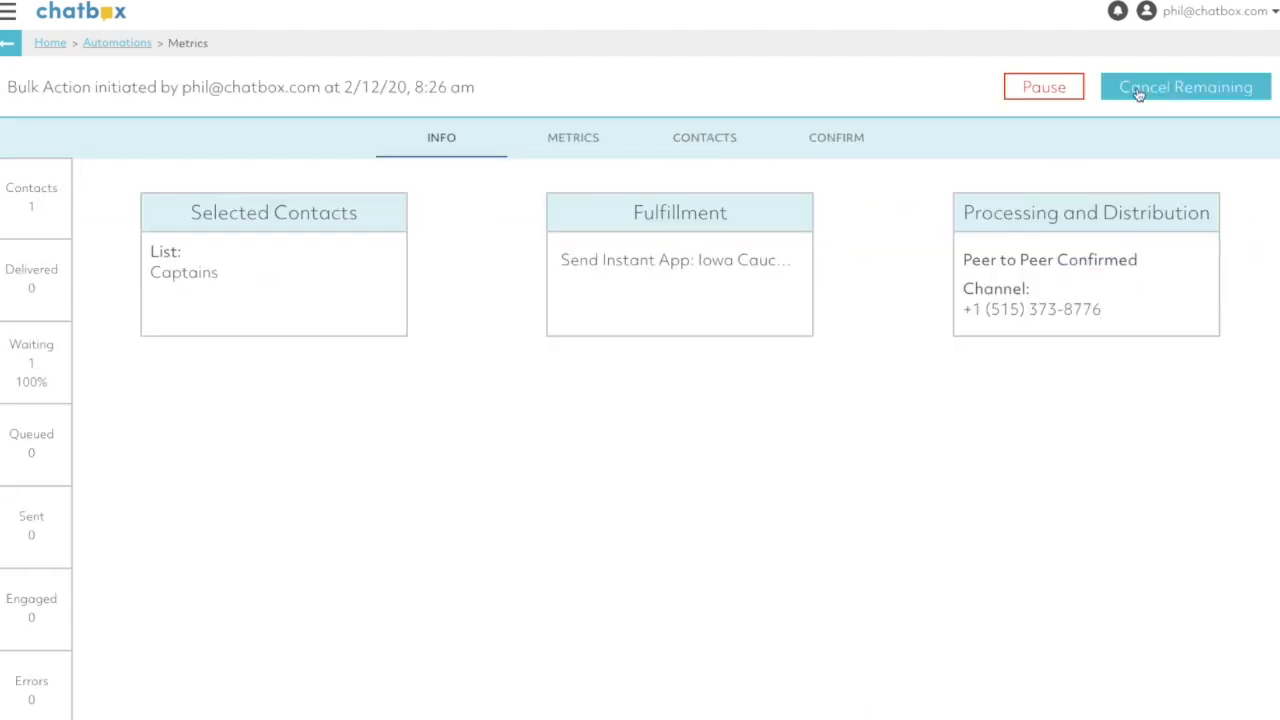
click(786, 140)
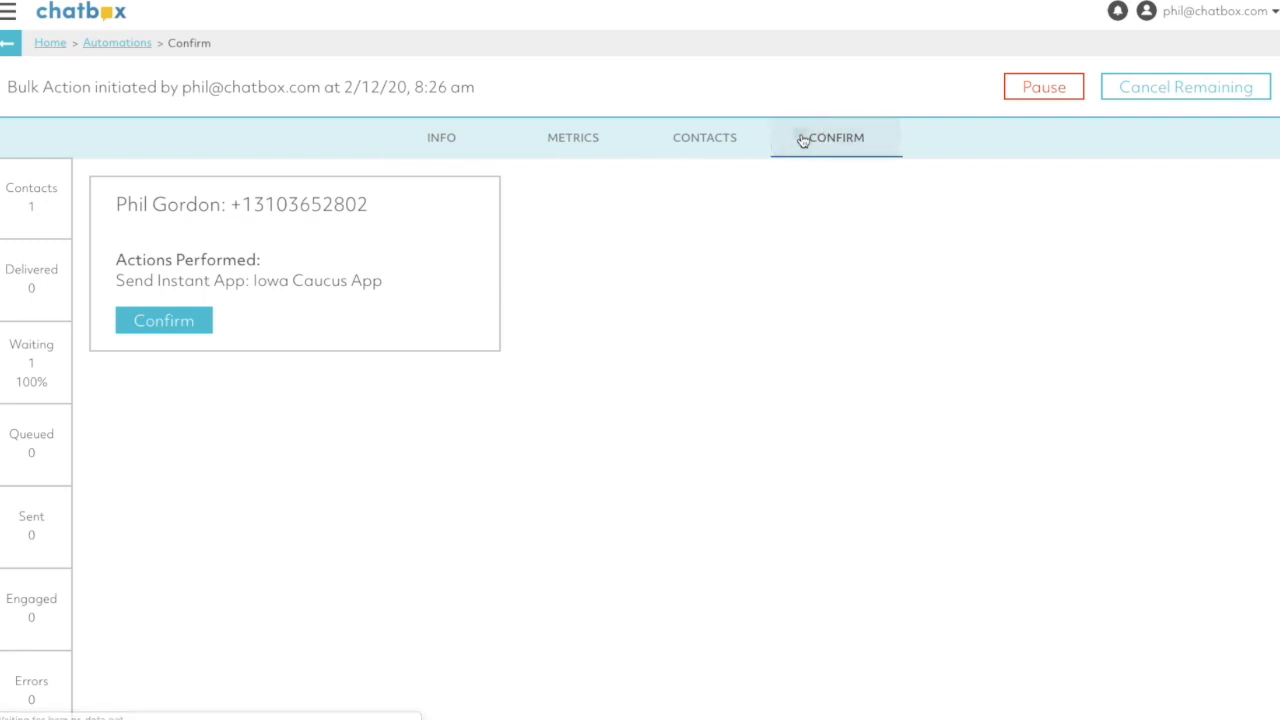
click(163, 325)
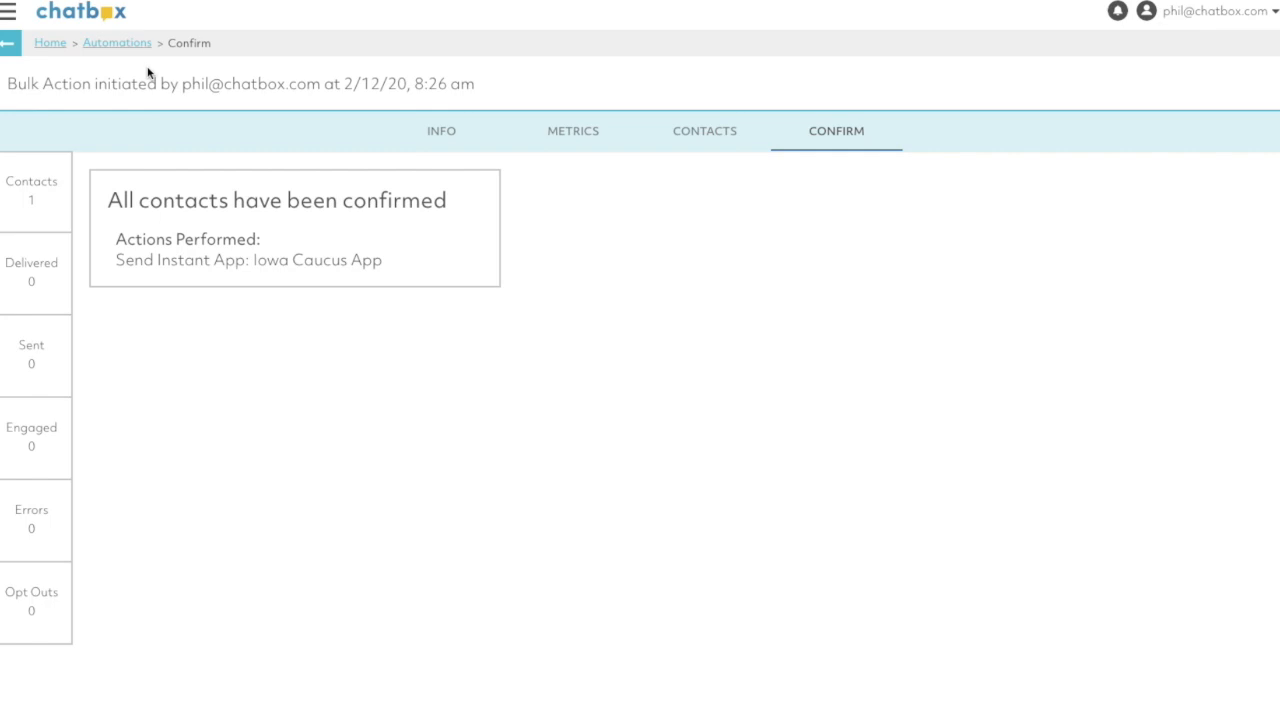
- Return to the home page and move the mirrored phone's Movie Recording window aside
click(51, 46)
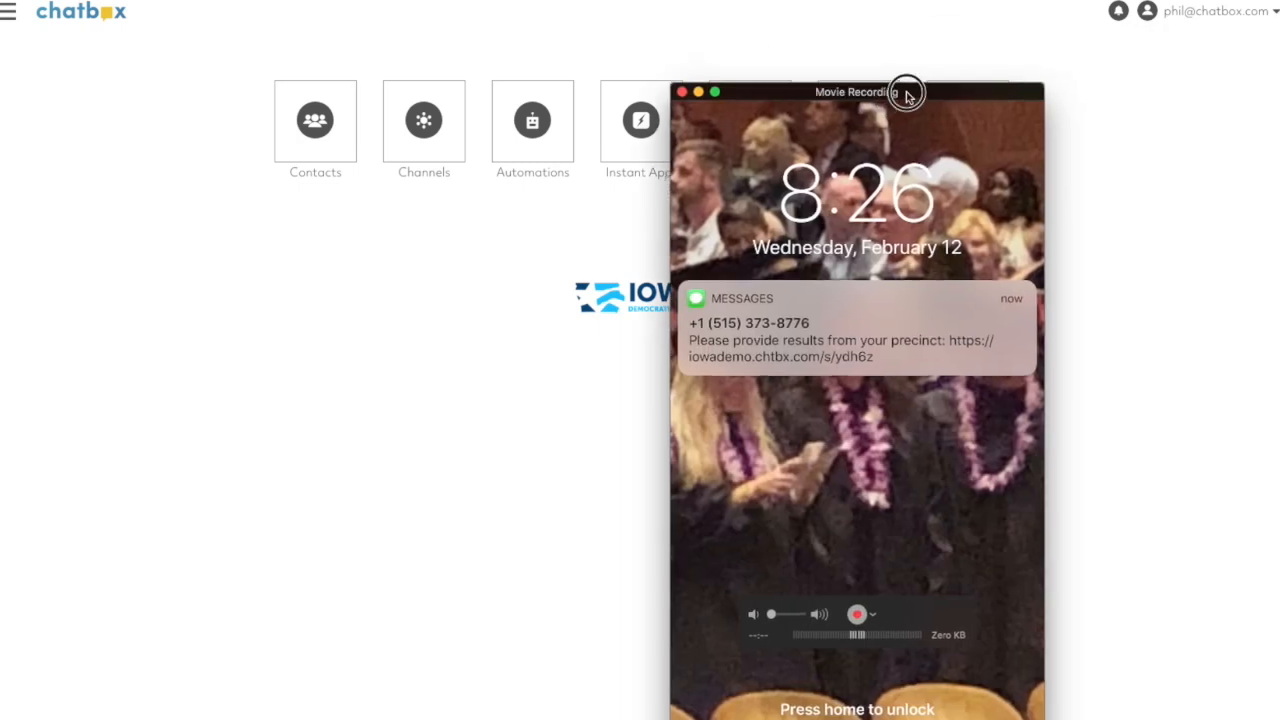
drag(903, 91, 1089, 23)
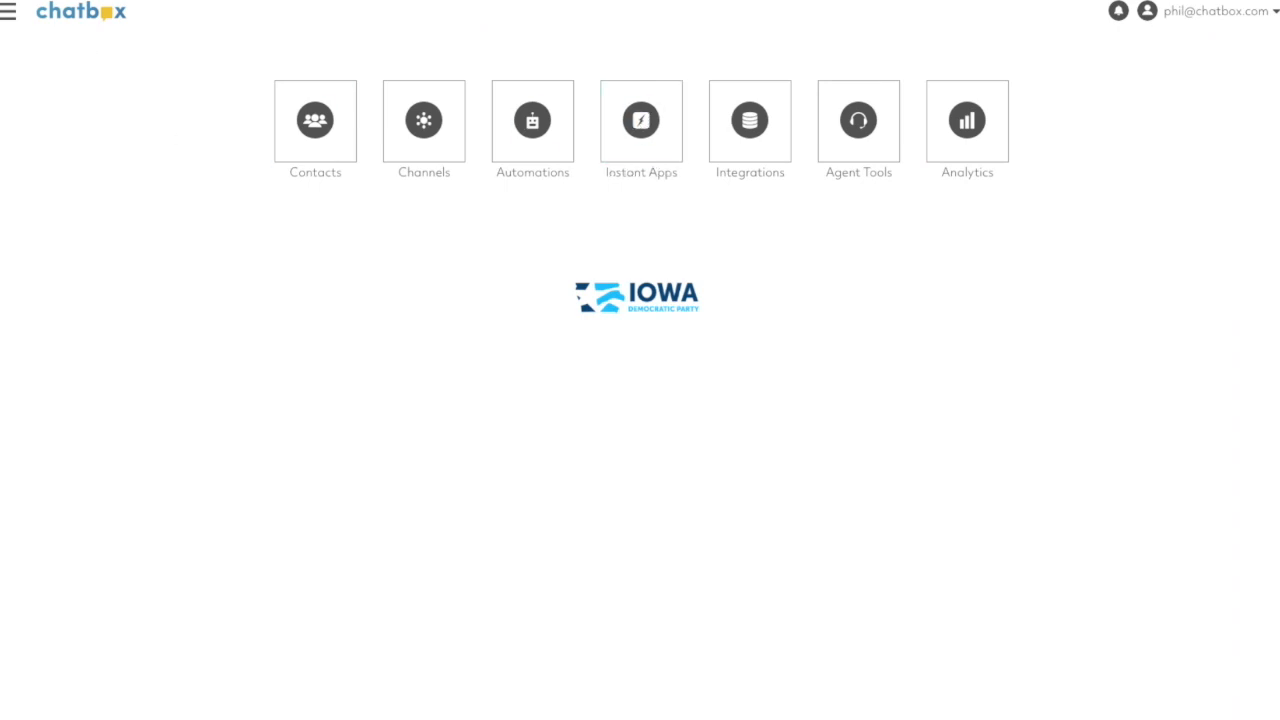
- Open the agent chat workspace and accept the waiting conversation from the inbox
click(850, 128)
click(476, 190)
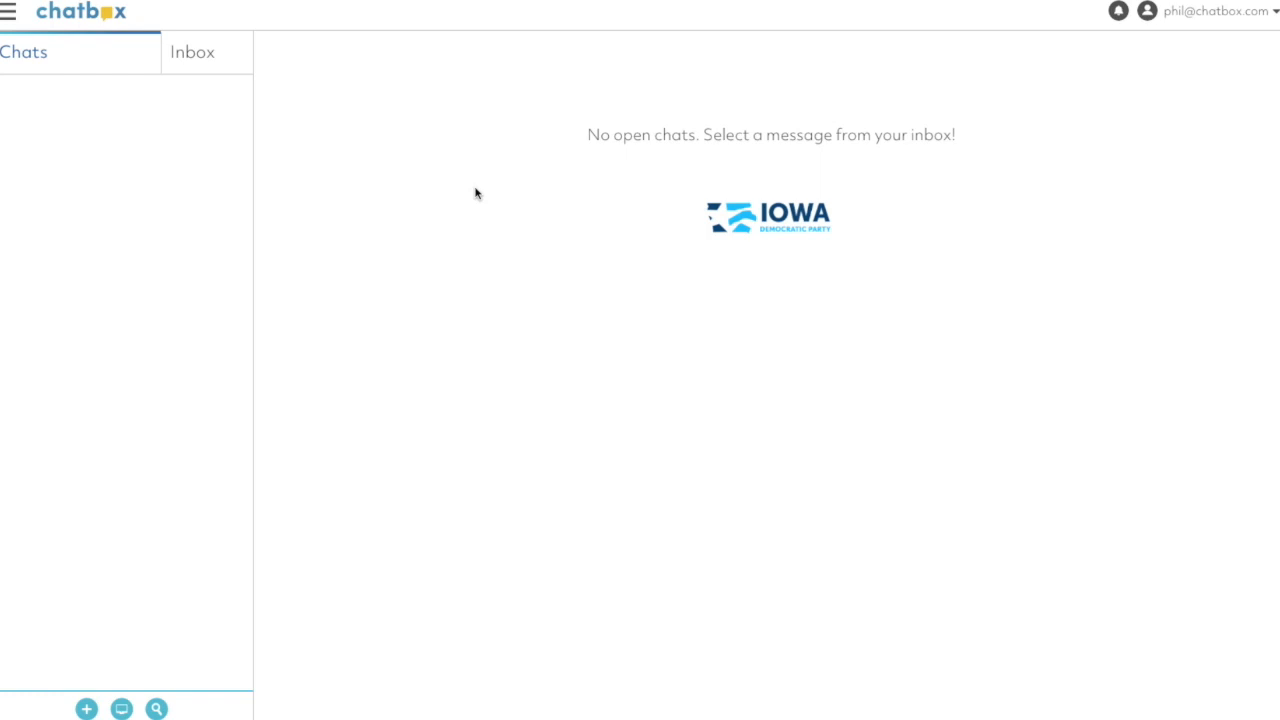
click(208, 62)
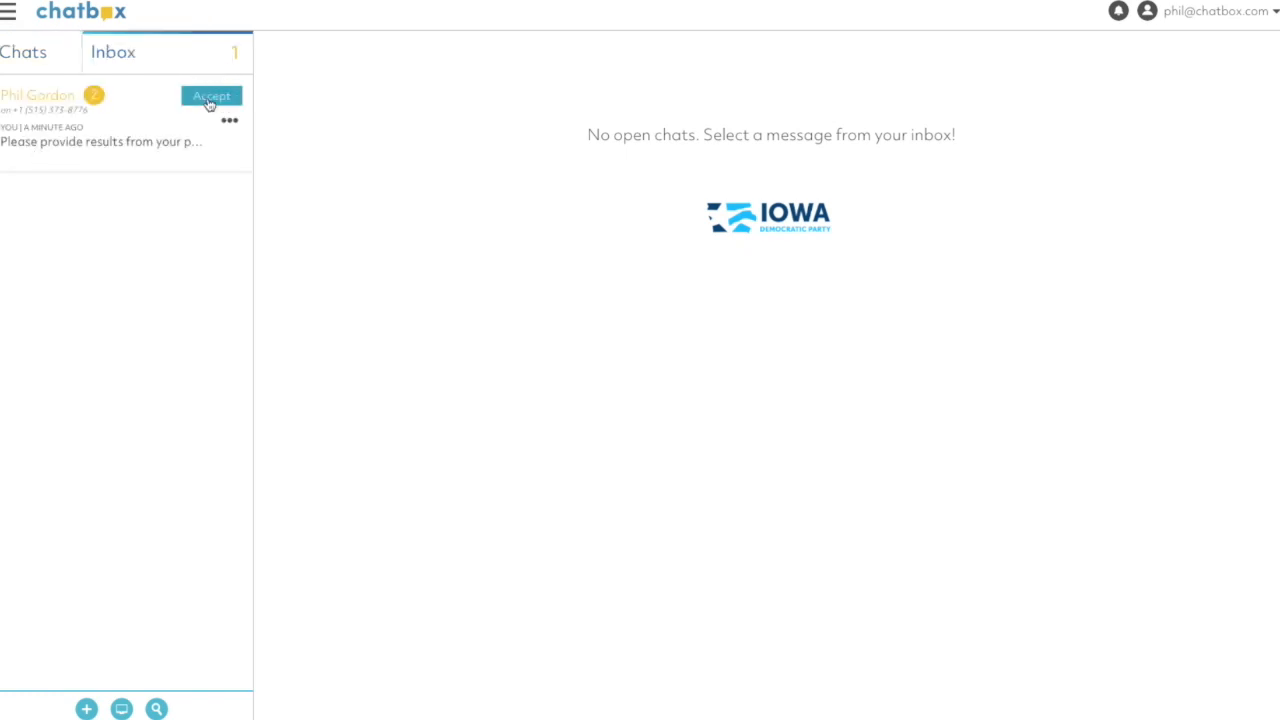
click(208, 100)
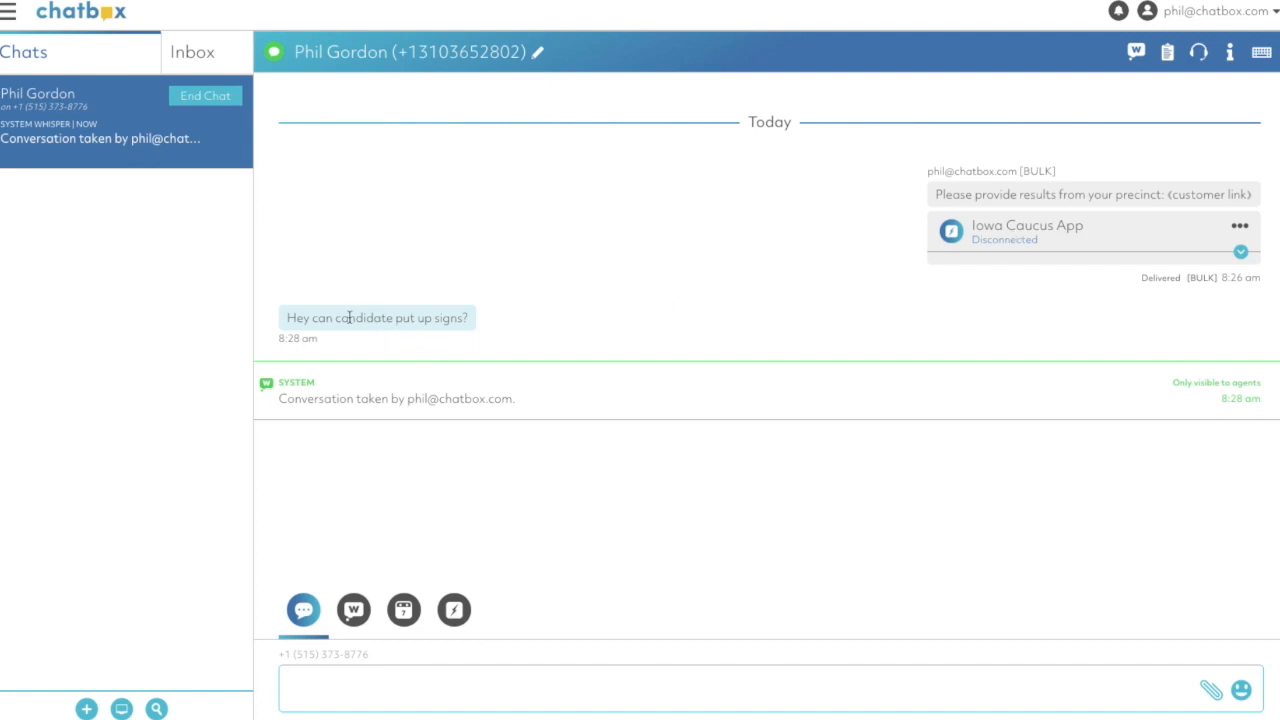
- Reply to the contact's question about candidate signs with "No that isn't allowed"
text(No that isn't alllo)
key(BackSpace)
key(BackSpace)
text(owed)
key(Return)
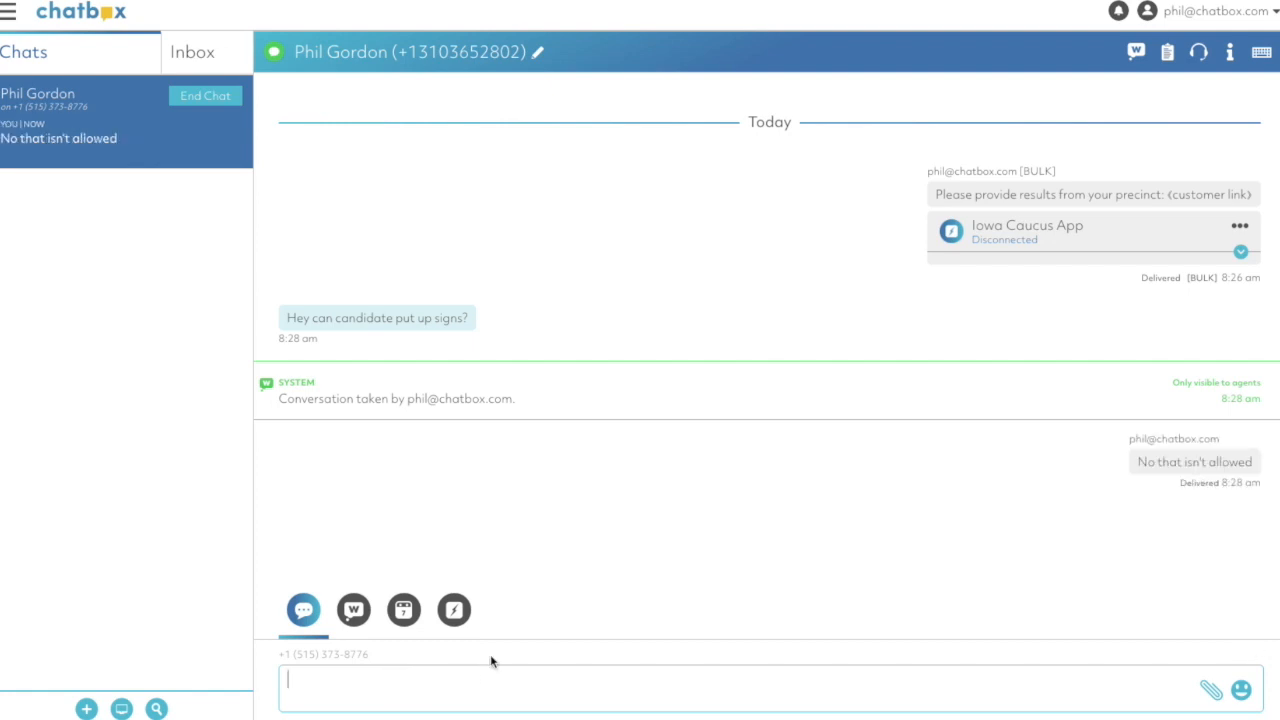
- Expand the Iowa Caucus App in the conversation and review the submitted candidate counts, comment and signature
click(1008, 230)
scroll(886, 320, down, 3)
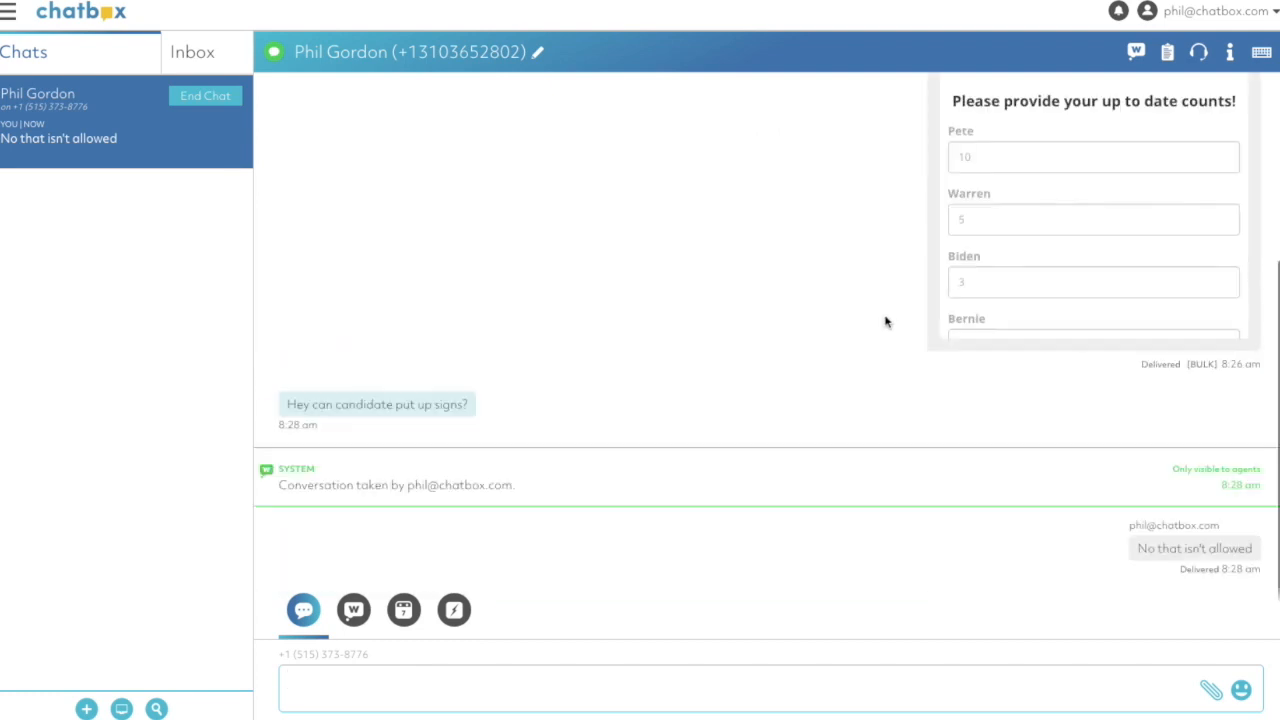
scroll(1147, 270, up, 3)
scroll(1079, 354, down, 5)
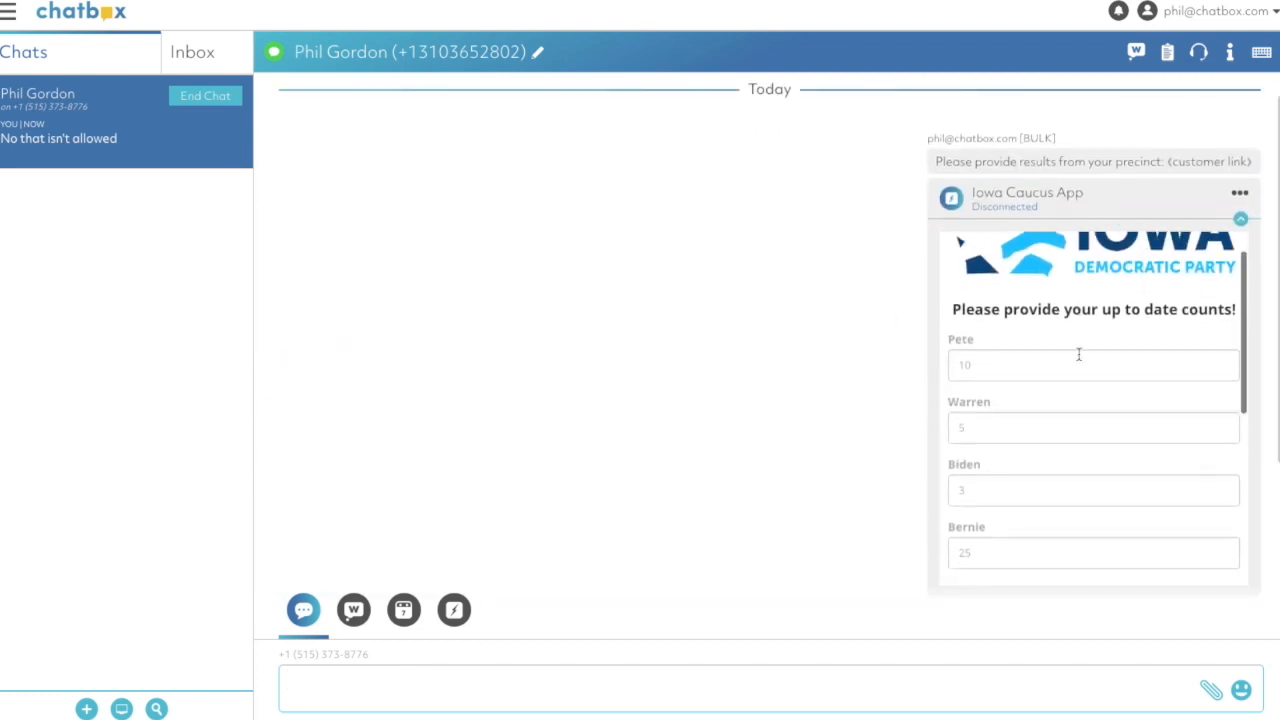
scroll(1079, 354, down, 2)
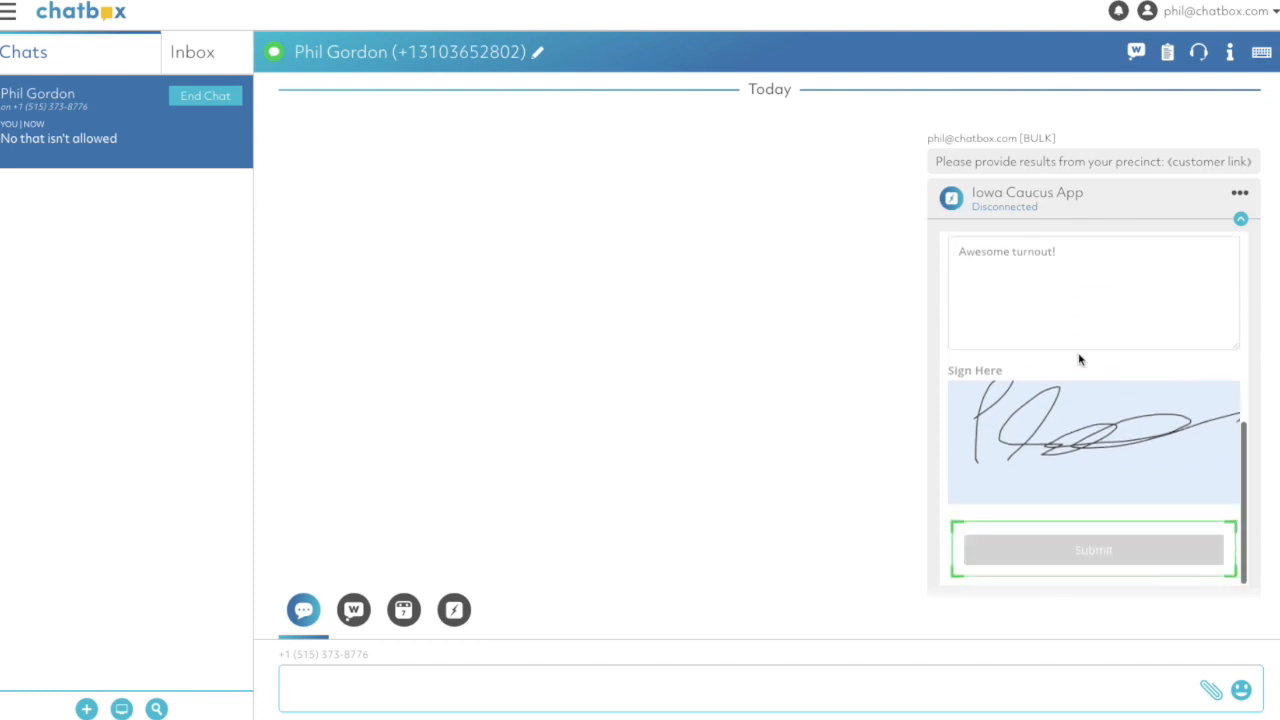
scroll(1100, 300, up, 6)
scroll(1102, 304, down, 2)
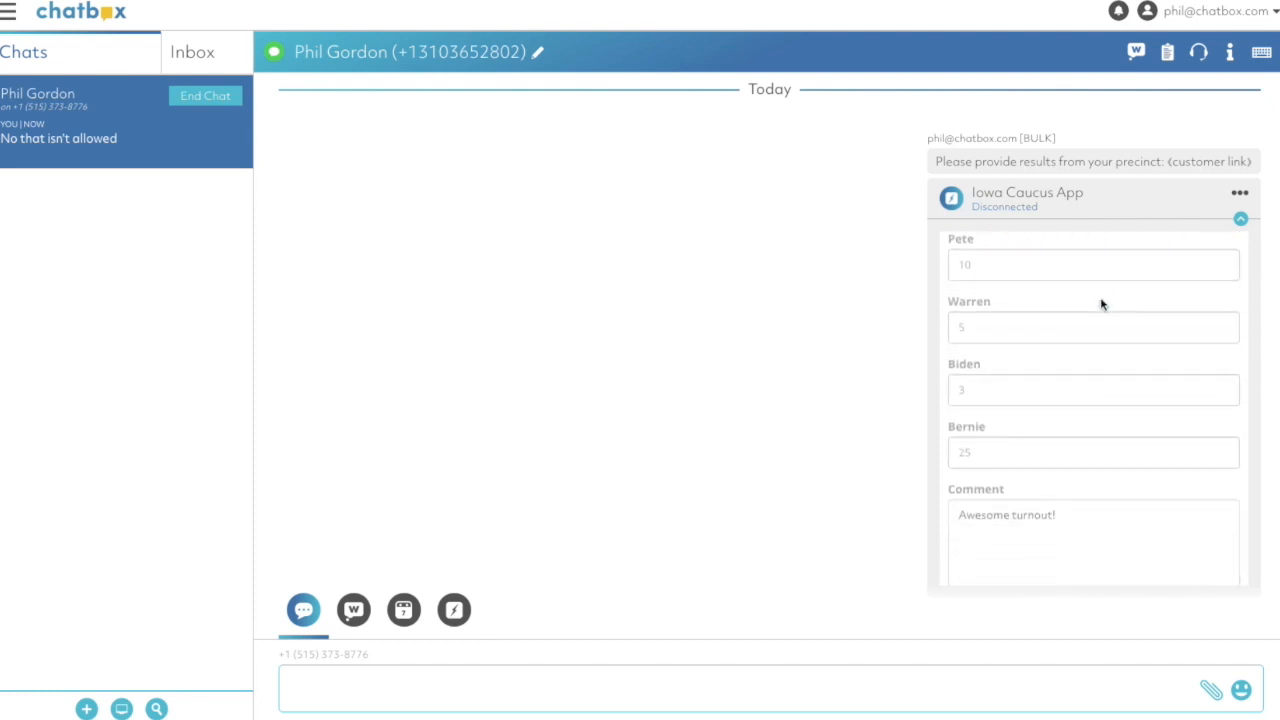